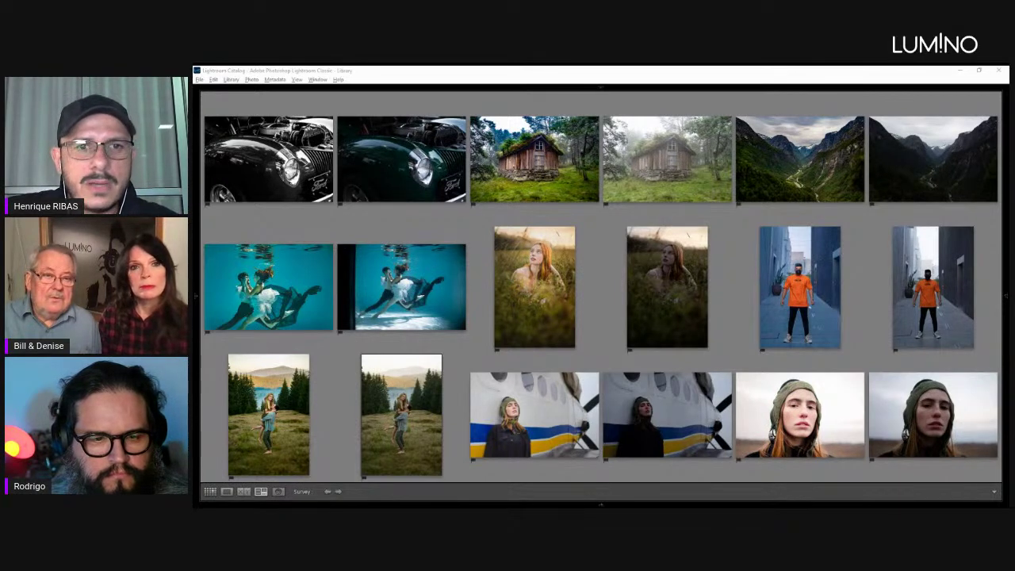
# Show the module picker, hide the Survey toolbar and switch the photos to the Library grid.
pyautogui.click(412, 69)
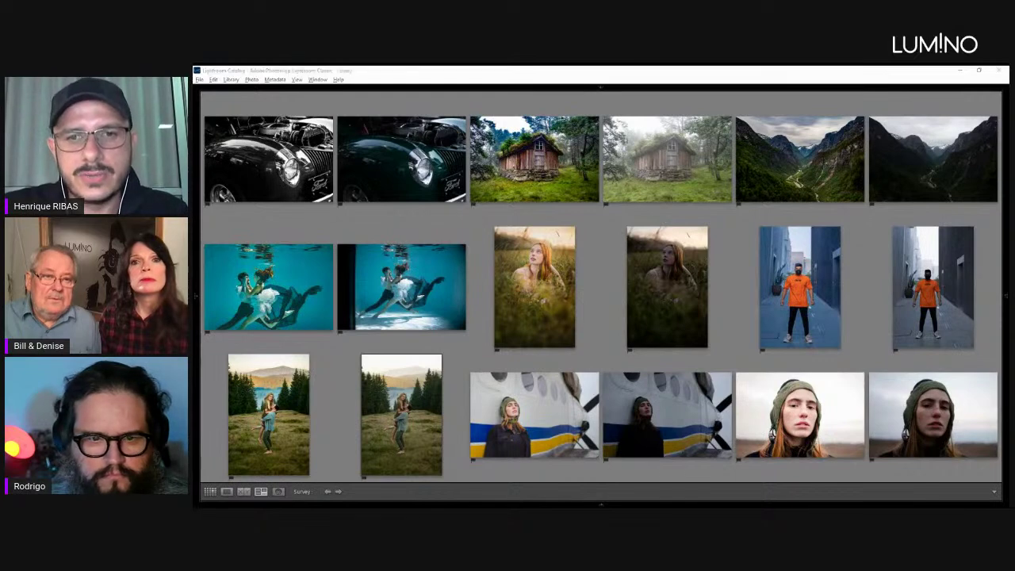
pyautogui.click(476, 370)
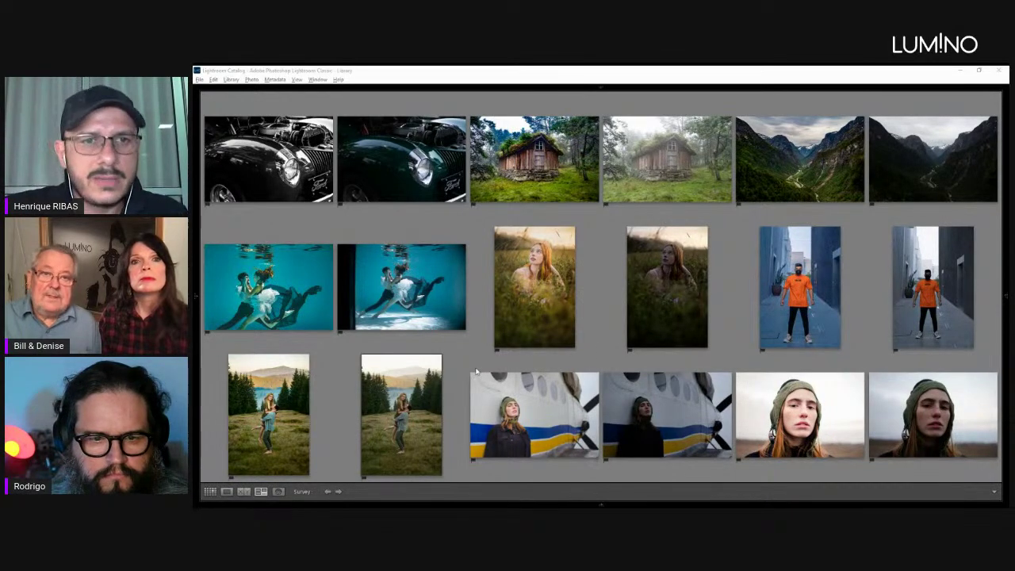
pyautogui.click(606, 90)
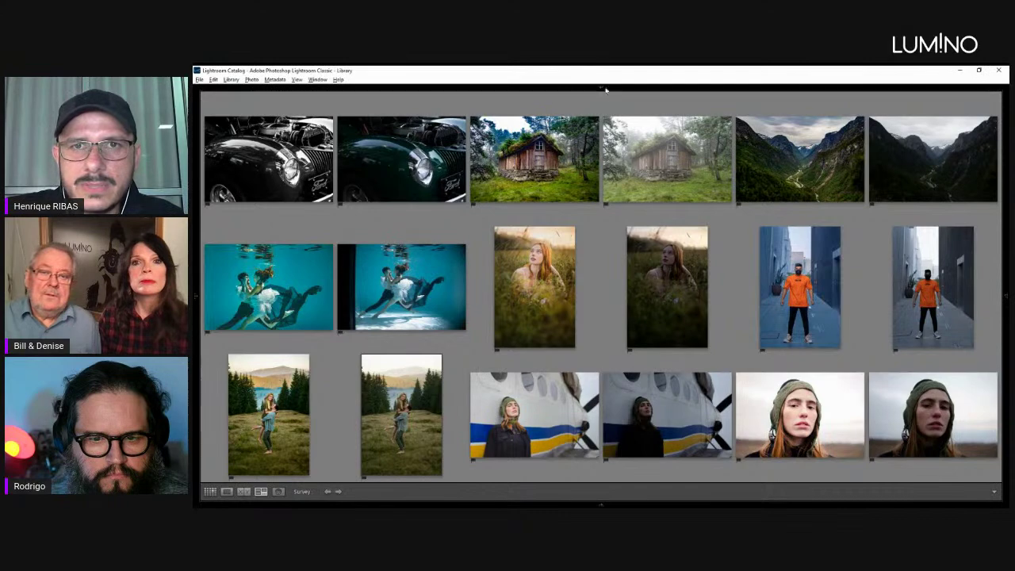
pyautogui.click(604, 88)
pyautogui.press('t')
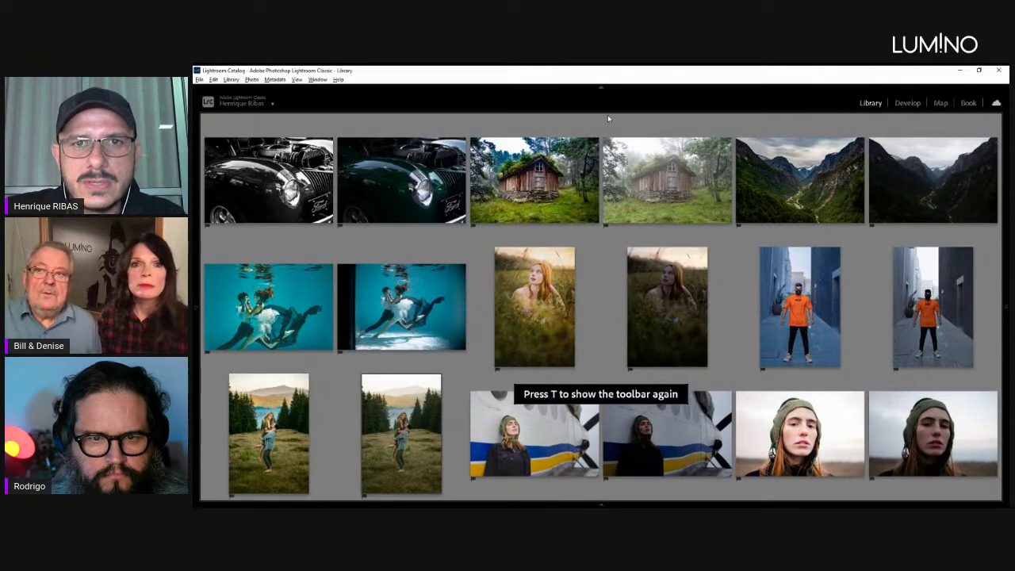
pyautogui.press('g')
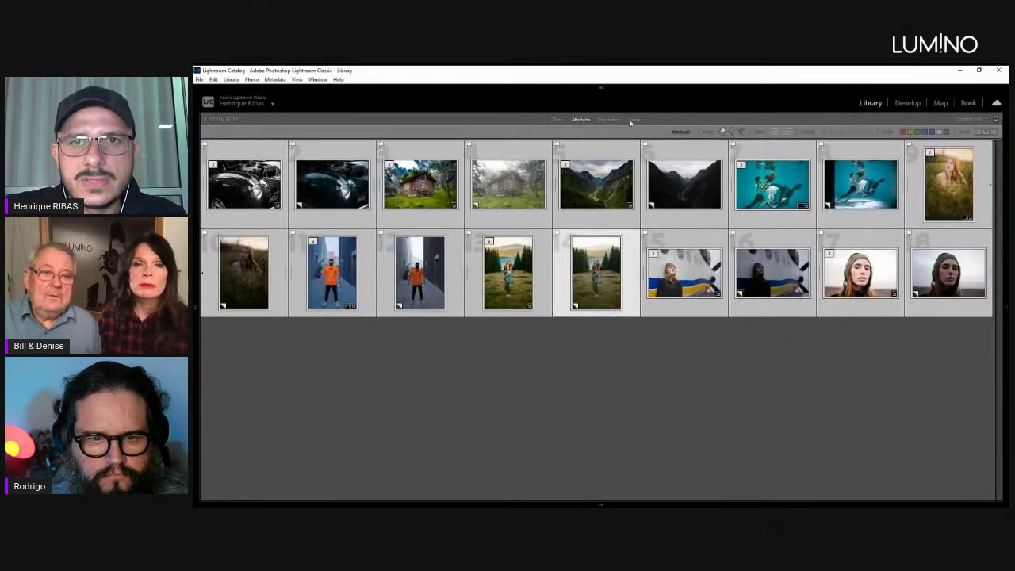
# Turn off the library filter and open the portrait of the long-haired woman with a hand at her chin in Develop.
pyautogui.click(634, 119)
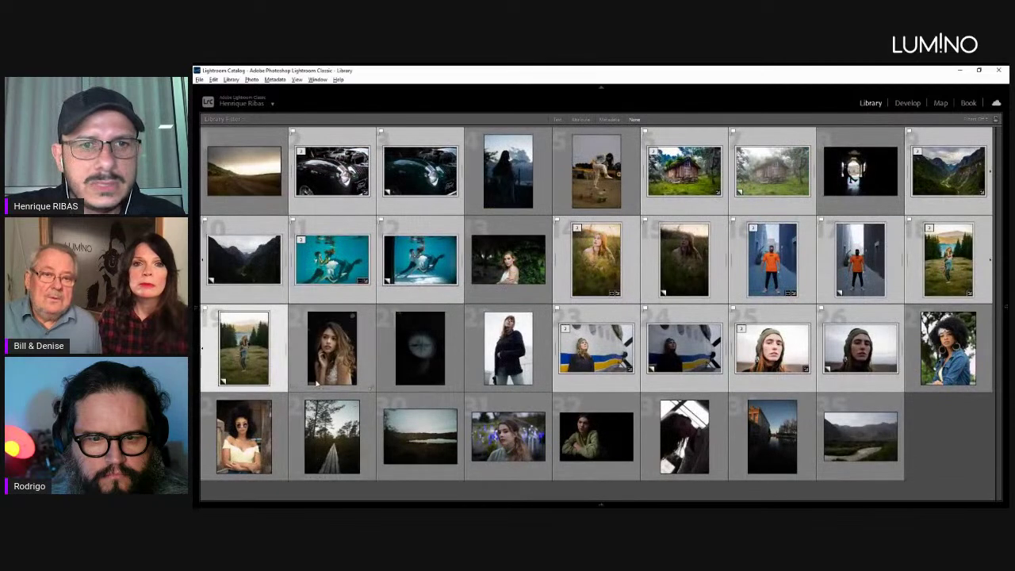
pyautogui.click(333, 358)
pyautogui.press('d')
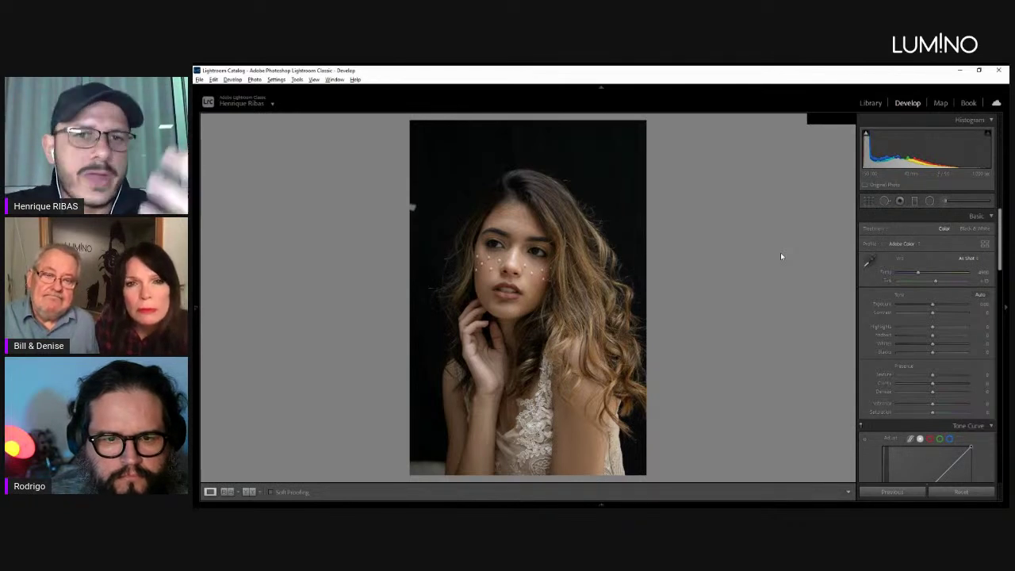
# Crop the portrait slightly tighter at the original aspect ratio, excluding the light spots along its left edge.
pyautogui.click(868, 201)
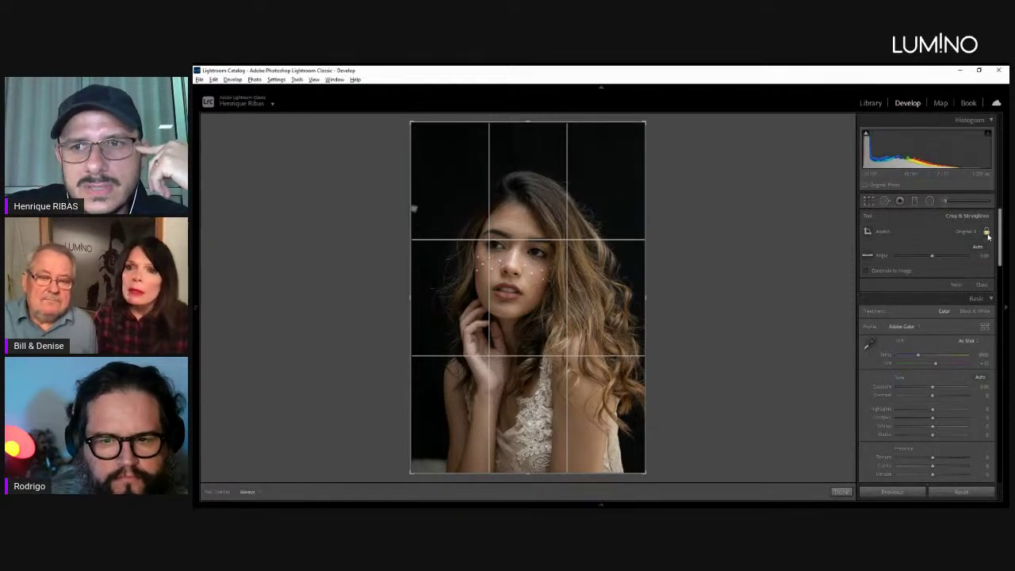
pyautogui.moveTo(411, 125); pyautogui.dragTo(388, 112)
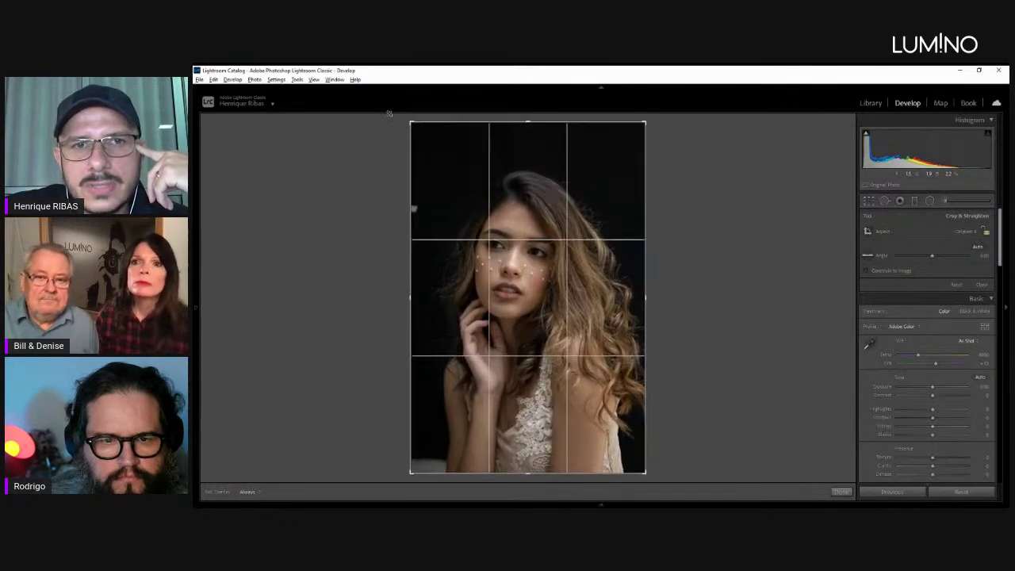
pyautogui.click(985, 234)
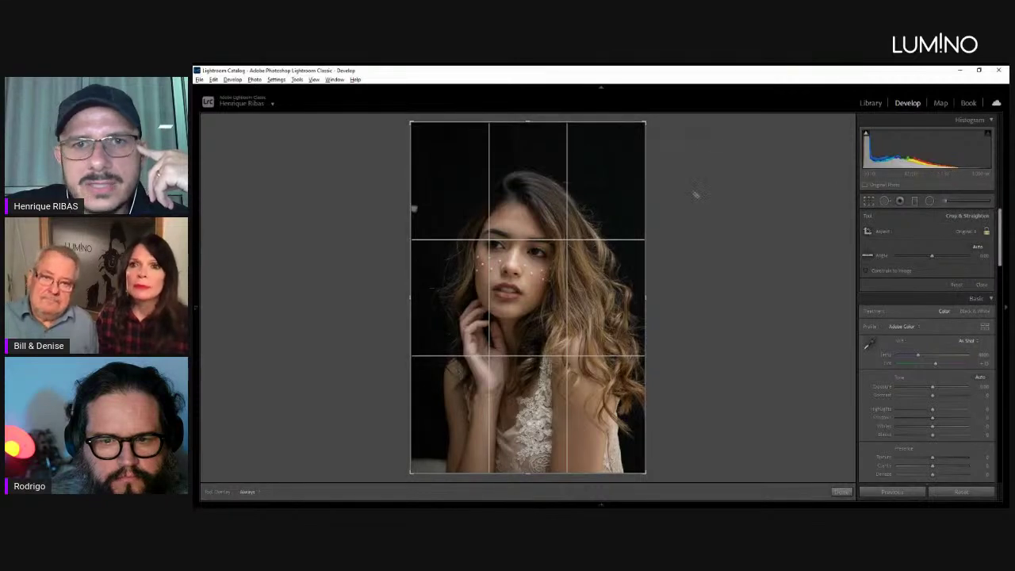
pyautogui.moveTo(529, 122); pyautogui.dragTo(529, 132)
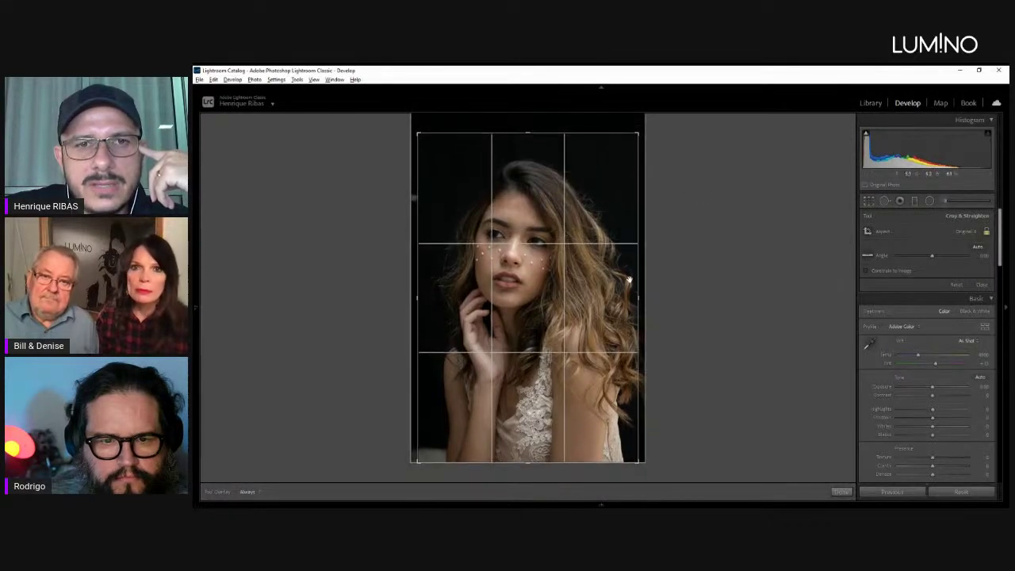
pyautogui.moveTo(527, 454); pyautogui.dragTo(527, 457)
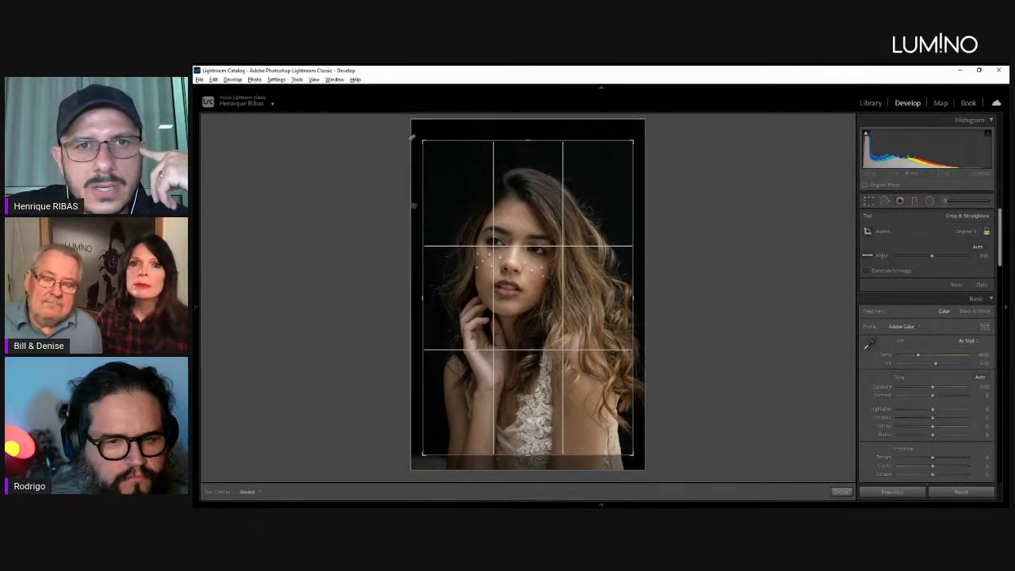
pyautogui.moveTo(422, 140); pyautogui.dragTo(400, 131)
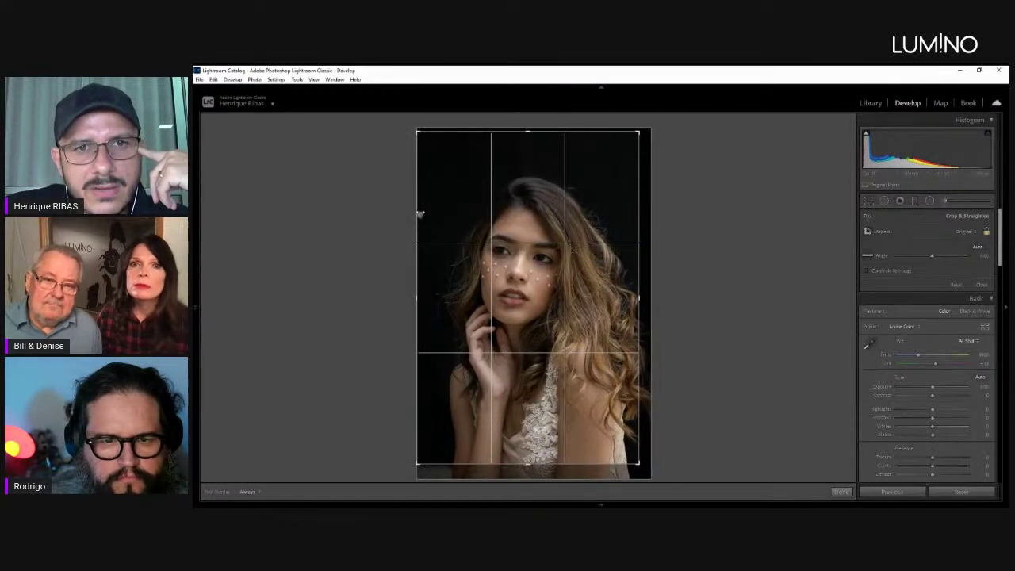
pyautogui.moveTo(444, 452); pyautogui.dragTo(441, 437)
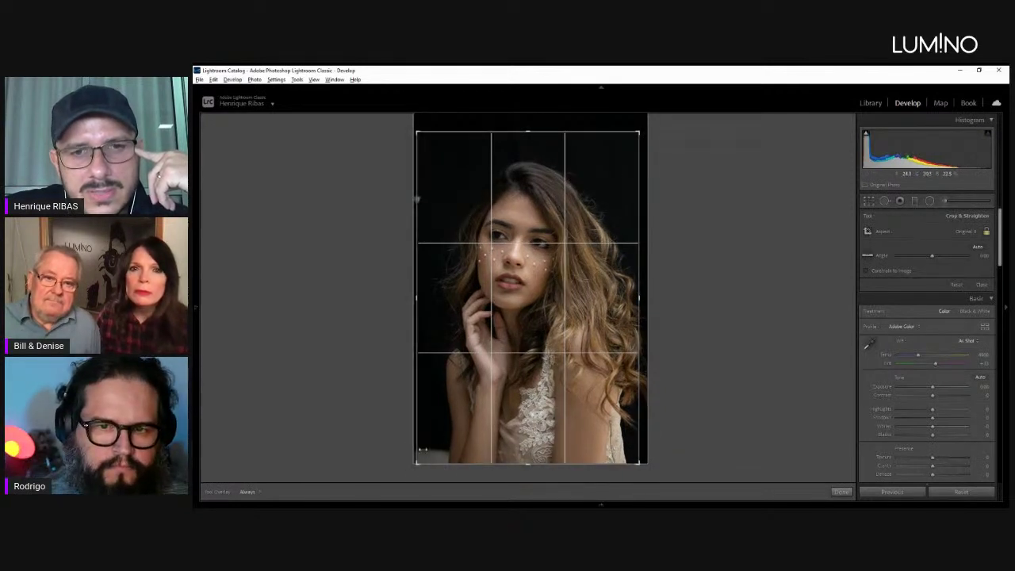
pyautogui.moveTo(490, 430); pyautogui.dragTo(479, 448)
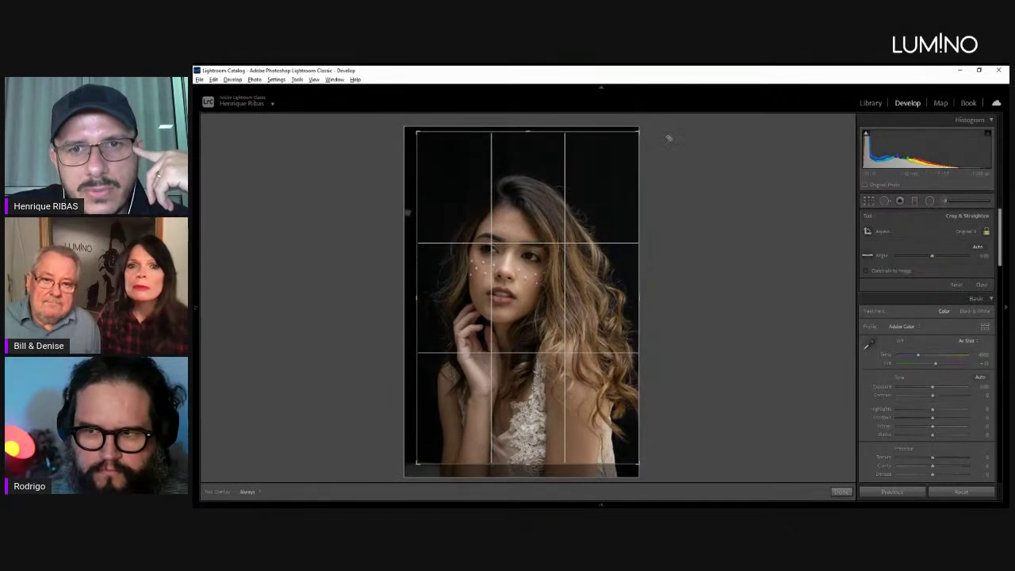
pyautogui.moveTo(639, 132); pyautogui.dragTo(637, 133)
pyautogui.press('Return')
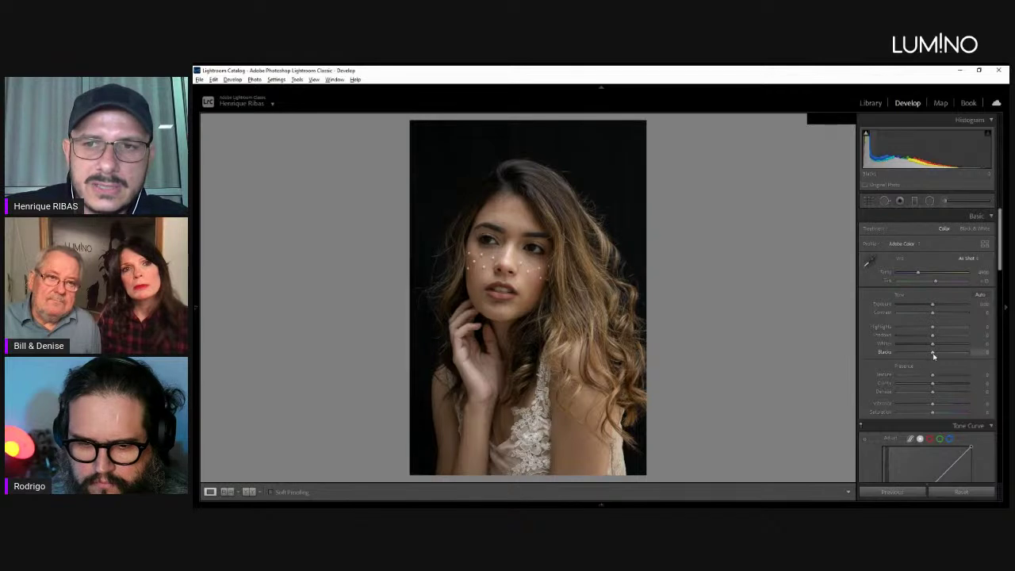
# Turn on the clipping warnings and lower Blacks to about -15, leaving only small clipped shadow areas.
pyautogui.moveTo(934, 356); pyautogui.dragTo(920, 355)
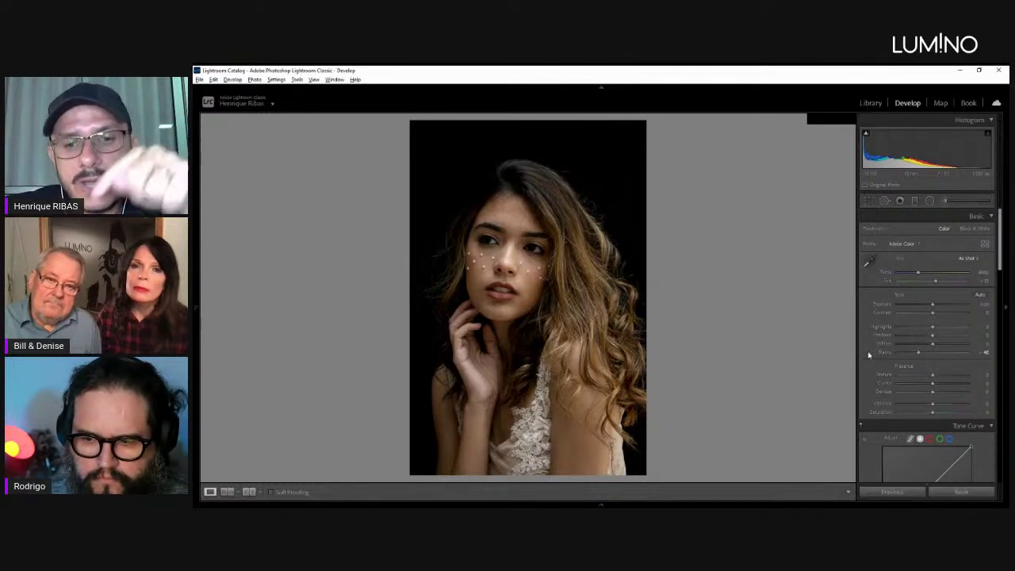
pyautogui.press('j')
pyautogui.press('j')
pyautogui.press('j')
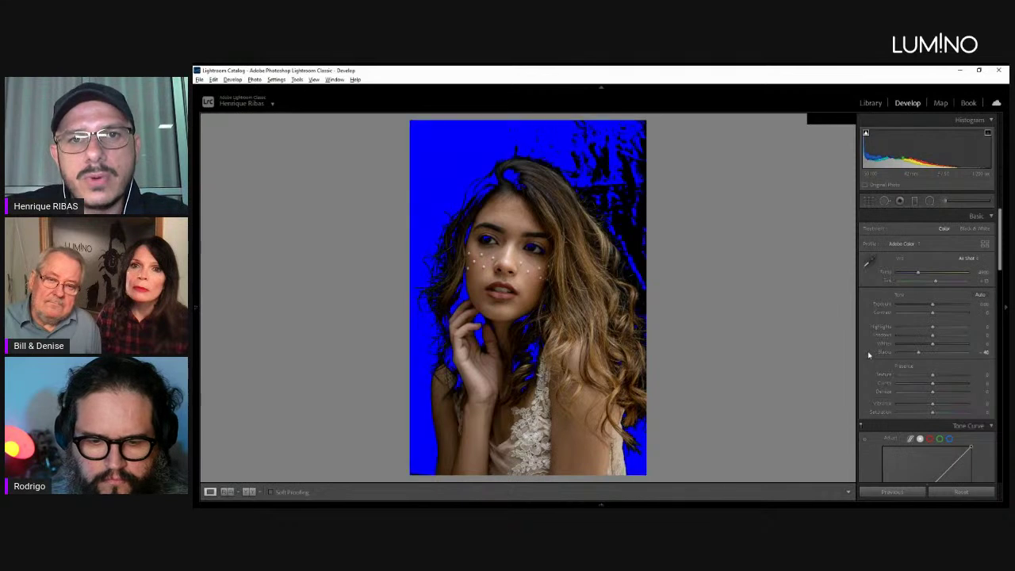
pyautogui.press('j')
pyautogui.press('j')
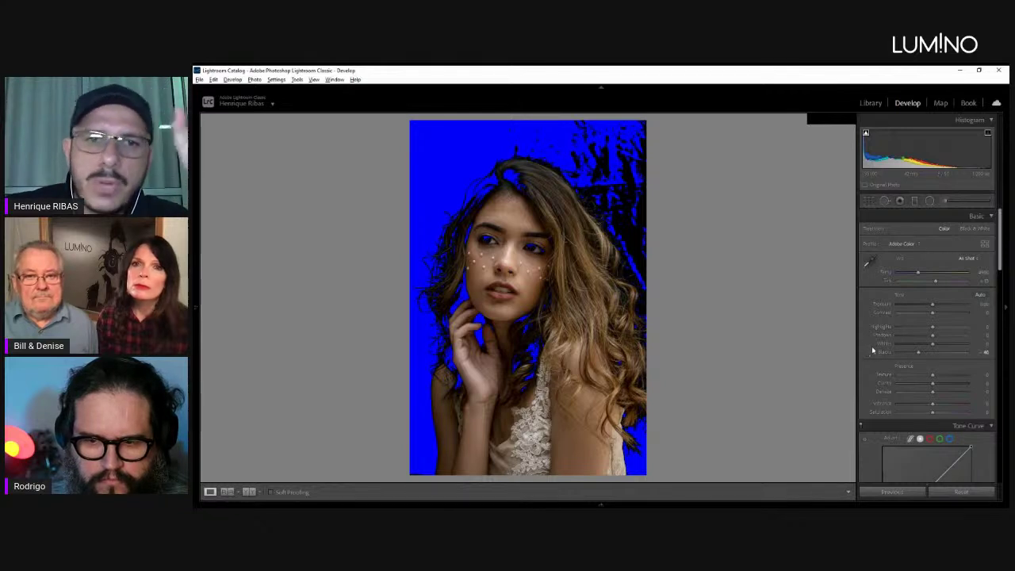
pyautogui.moveTo(920, 356); pyautogui.dragTo(927, 353)
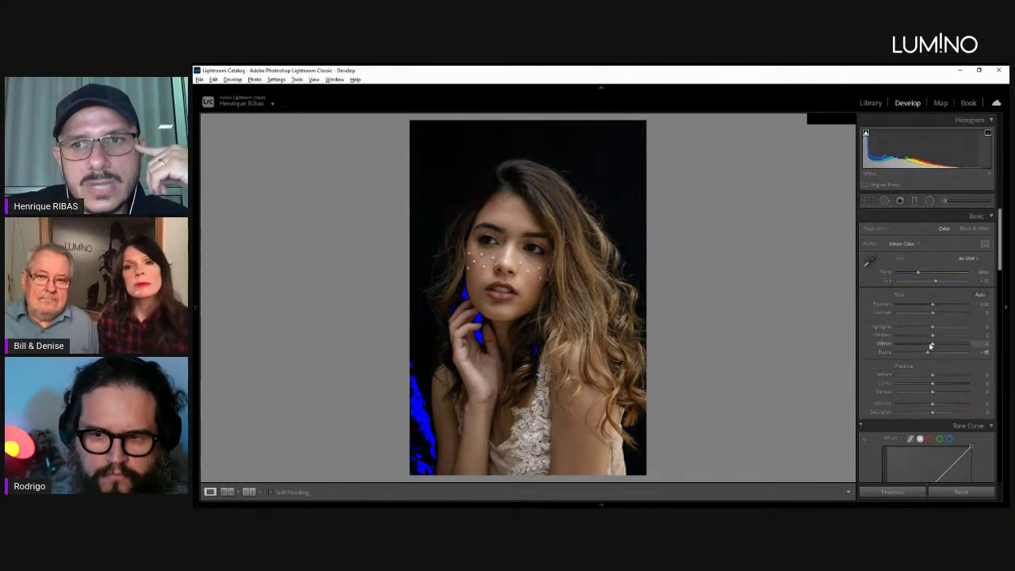
# Raise Whites to about +67 and compare the portrait with the clipping warnings on and off.
pyautogui.moveTo(938, 346); pyautogui.dragTo(965, 347)
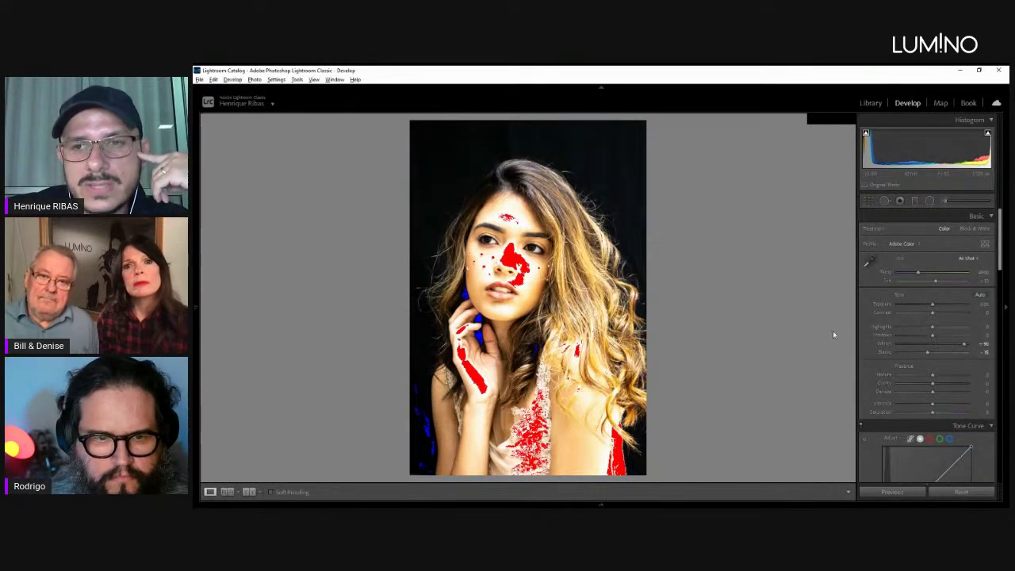
pyautogui.moveTo(963, 346); pyautogui.dragTo(956, 347)
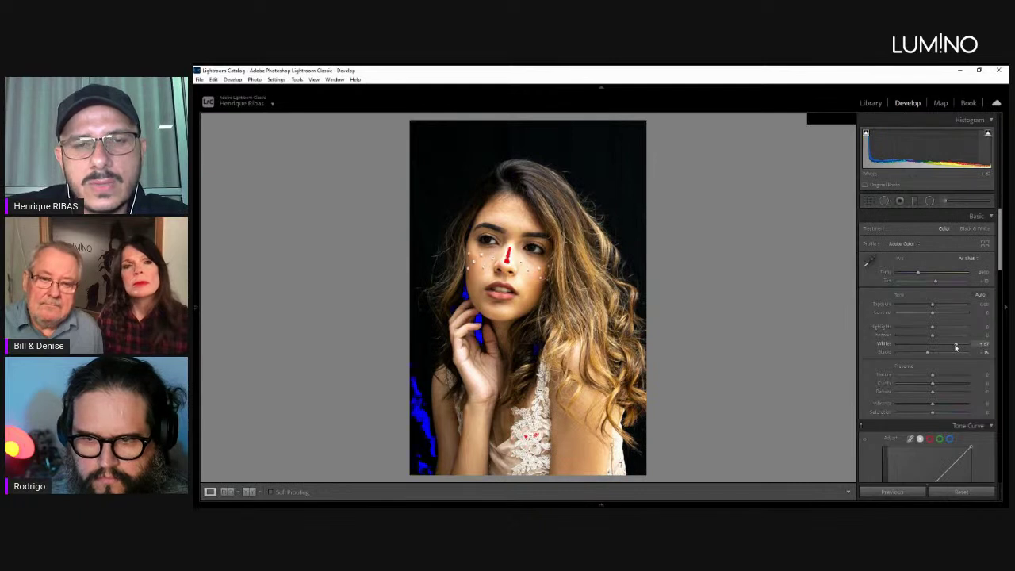
pyautogui.press('j')
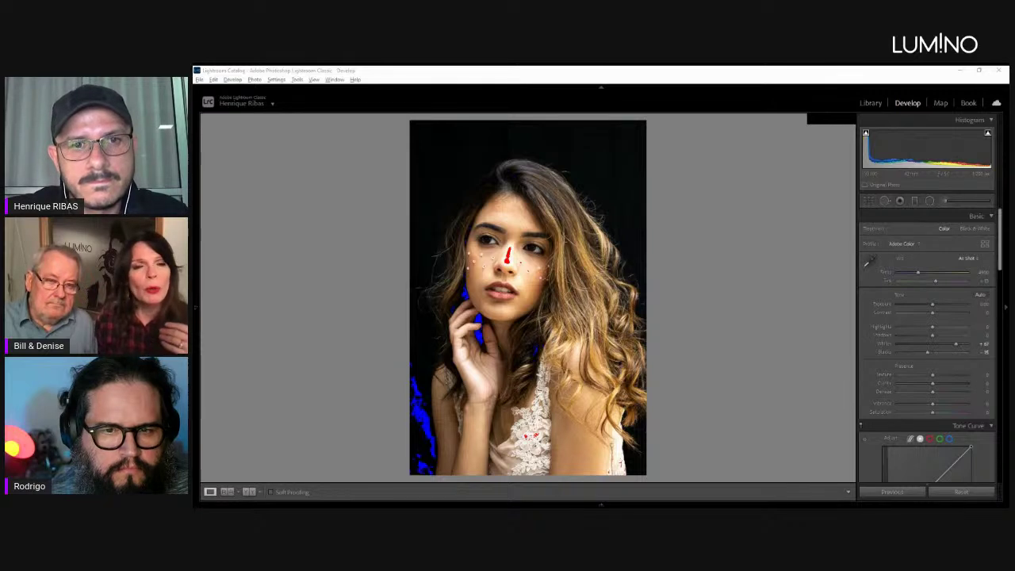
pyautogui.click(787, 278)
pyautogui.press('j')
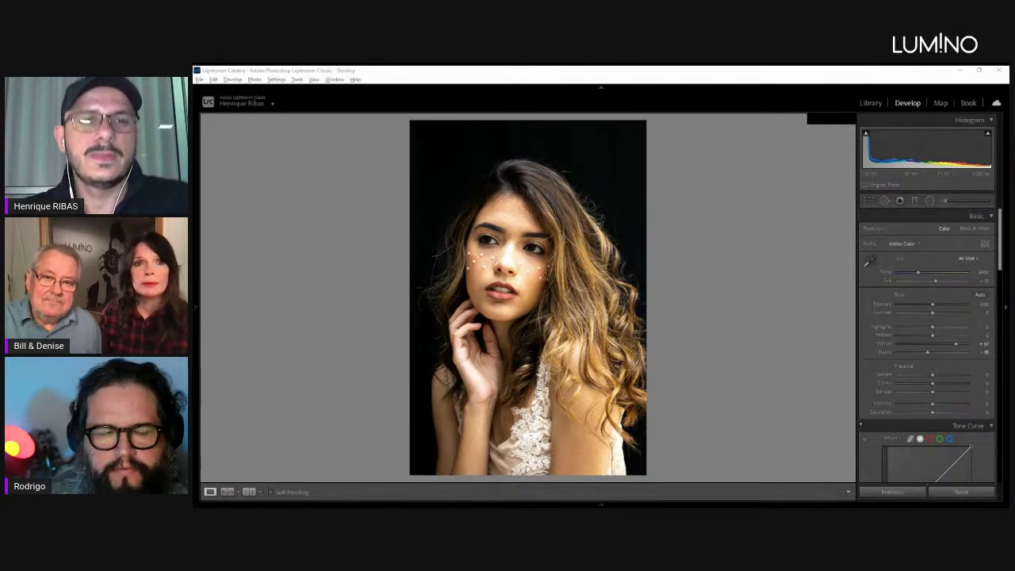
pyautogui.click(785, 279)
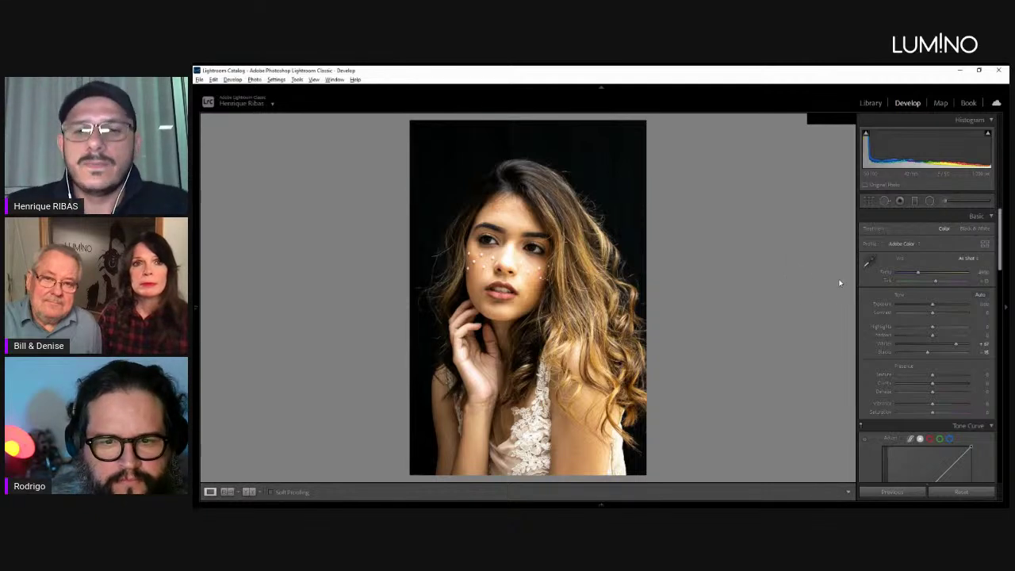
pyautogui.press('j')
# Set Exposure to +0.55, Highlights to -50, Shadows to +52, Whites to +35 and Blacks to -11.
pyautogui.moveTo(955, 348); pyautogui.dragTo(948, 350)
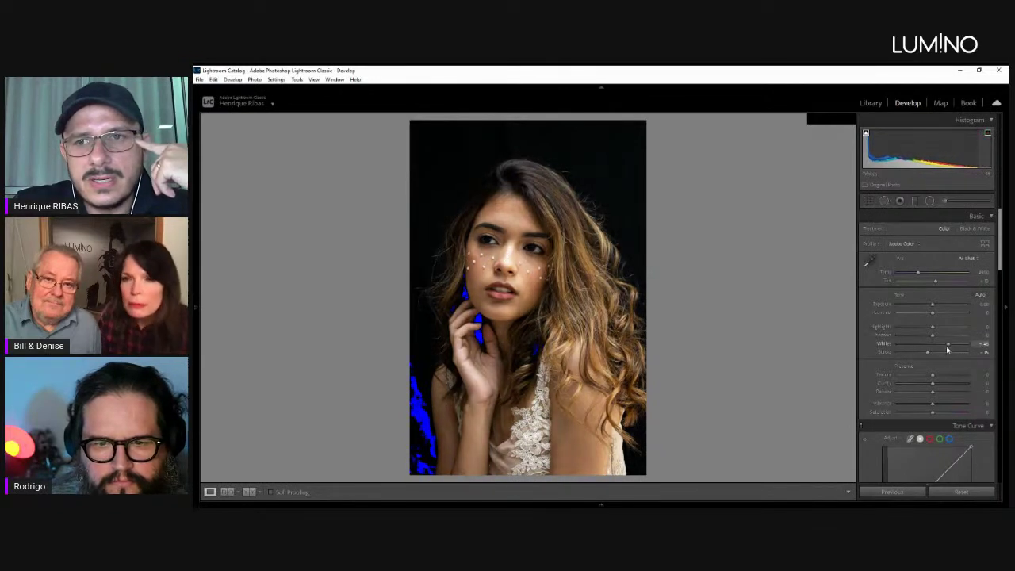
pyautogui.moveTo(928, 356); pyautogui.dragTo(927, 354)
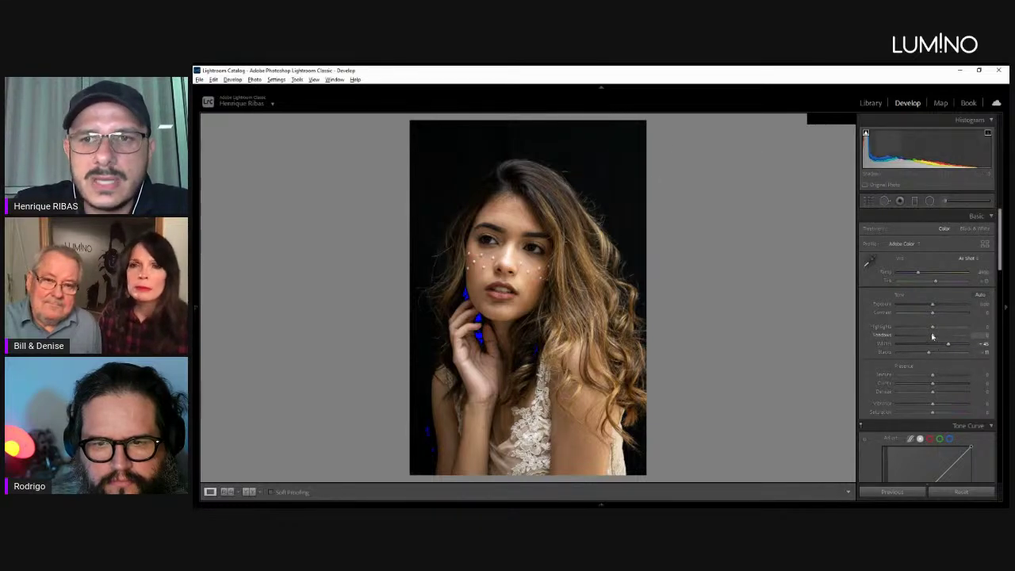
pyautogui.moveTo(932, 337); pyautogui.dragTo(935, 310)
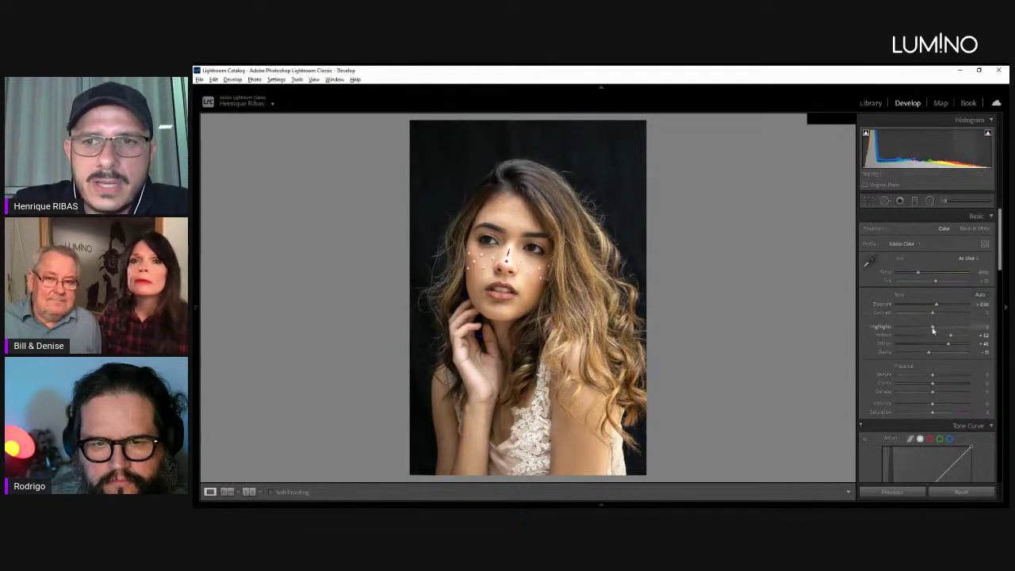
pyautogui.moveTo(932, 327); pyautogui.dragTo(914, 326)
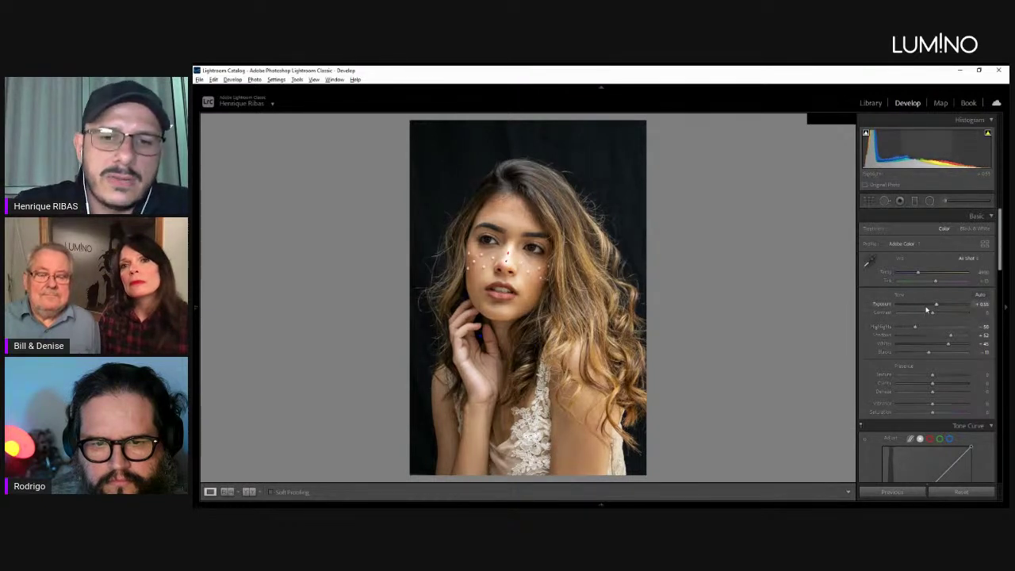
pyautogui.click(950, 346)
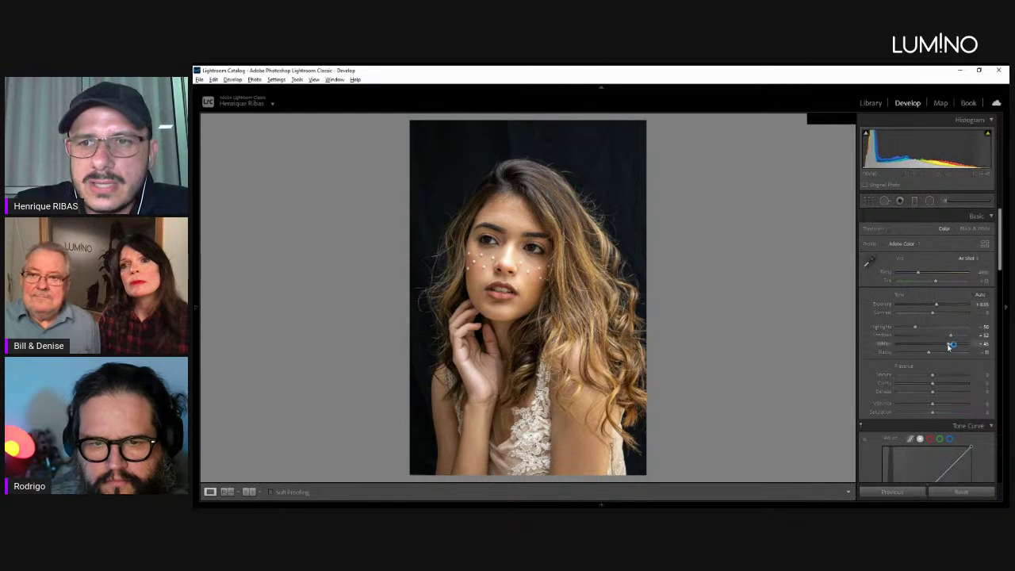
pyautogui.moveTo(949, 346); pyautogui.dragTo(944, 345)
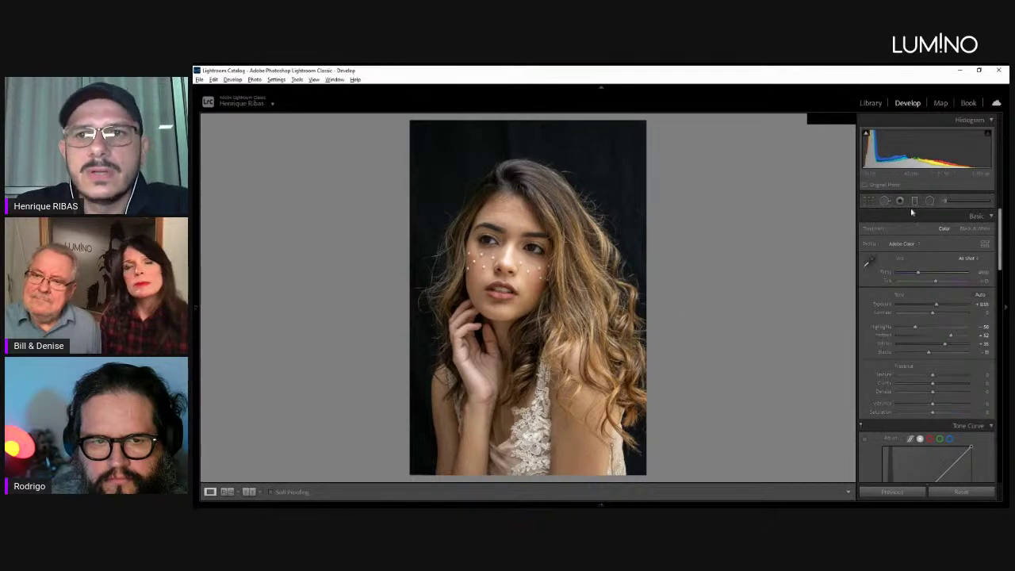
# Darken the backdrop around the woman with an auto-masked adjustment brush at Blacks -100, size 24 and feather 60.
pyautogui.click(944, 202)
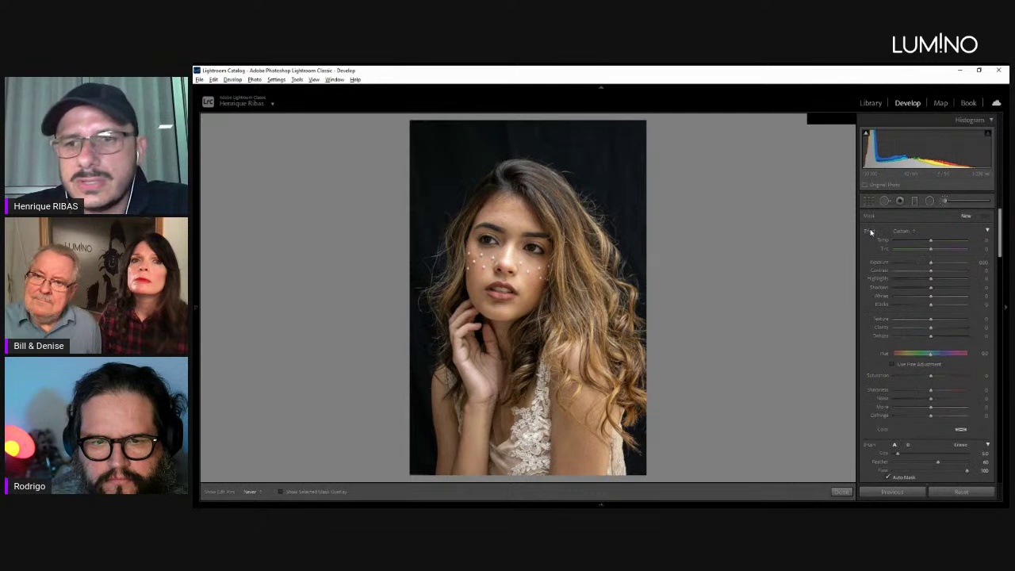
pyautogui.scroll(-3, 933, 453)
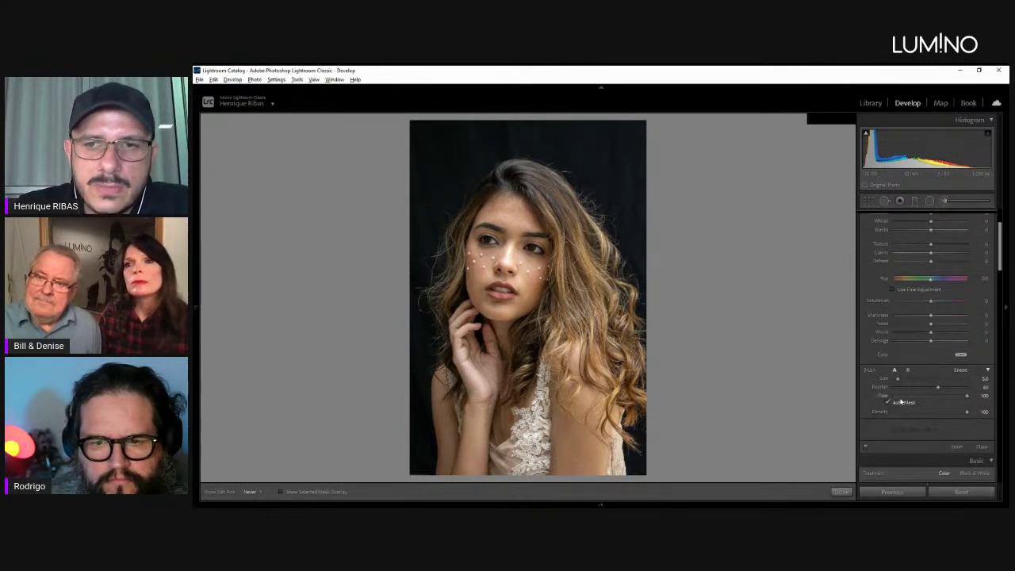
pyautogui.scroll(7, 618, 193)
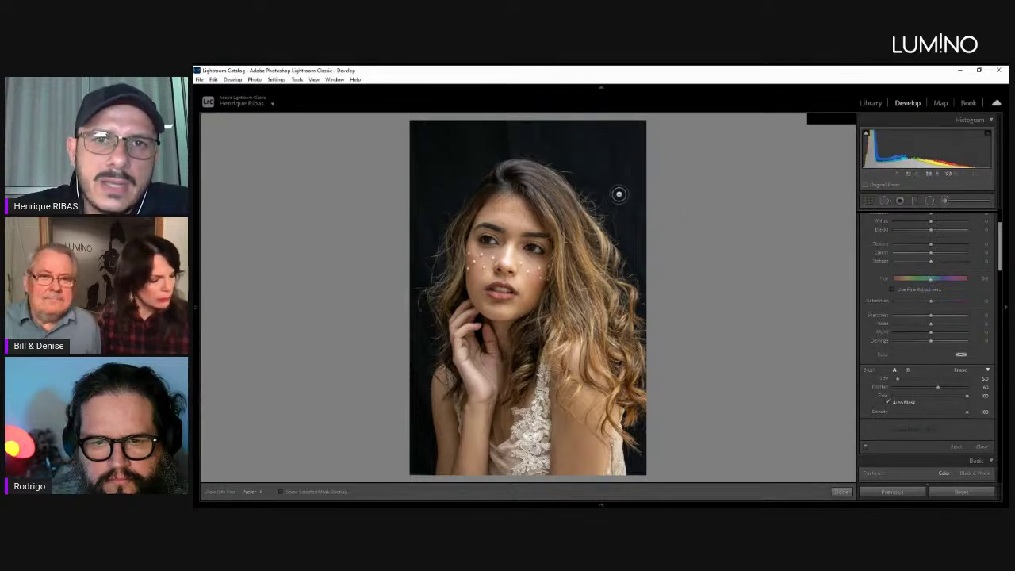
pyautogui.scroll(10, 619, 192)
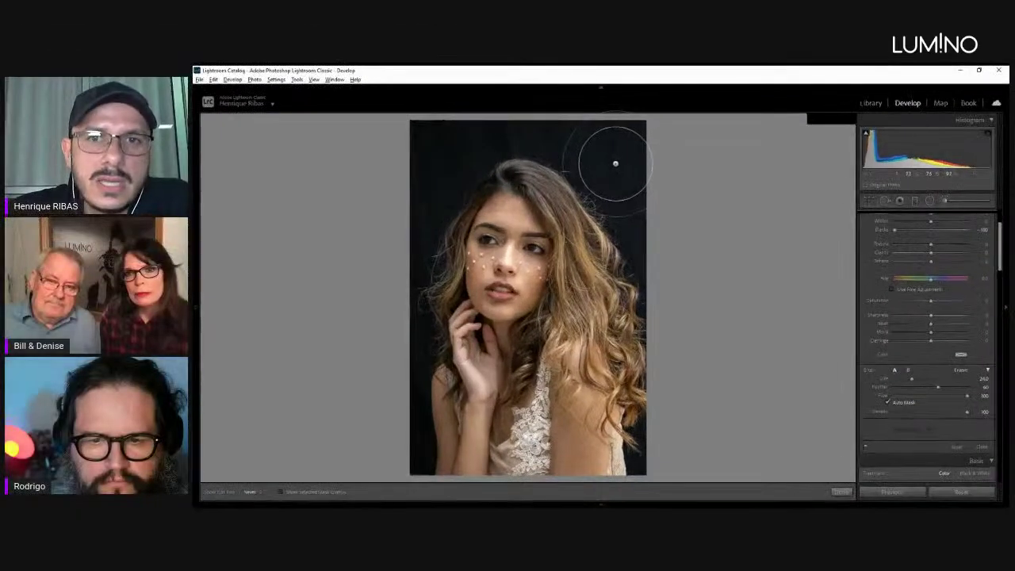
pyautogui.moveTo(615, 164)
pyautogui.mouseDown()
pyautogui.moveTo(594, 141)
pyautogui.moveTo(657, 199)
pyautogui.moveTo(633, 174)
pyautogui.moveTo(487, 102)
pyautogui.moveTo(376, 179)
pyautogui.moveTo(389, 250)
pyautogui.mouseUp()
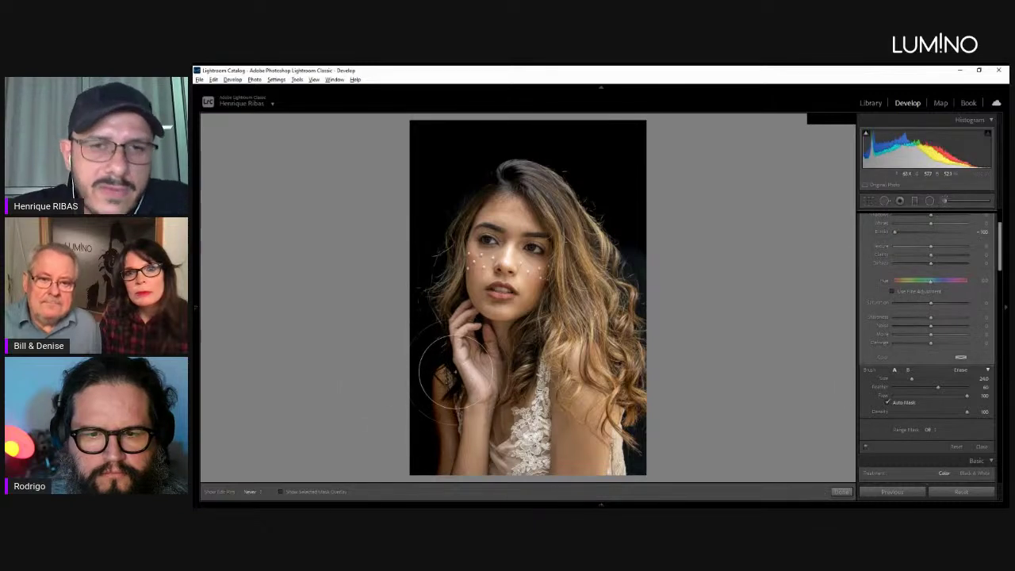
# Erase the brushed darkening from the woman's hair with a size 15 eraser, and close the adjustment brush.
pyautogui.press('alt')
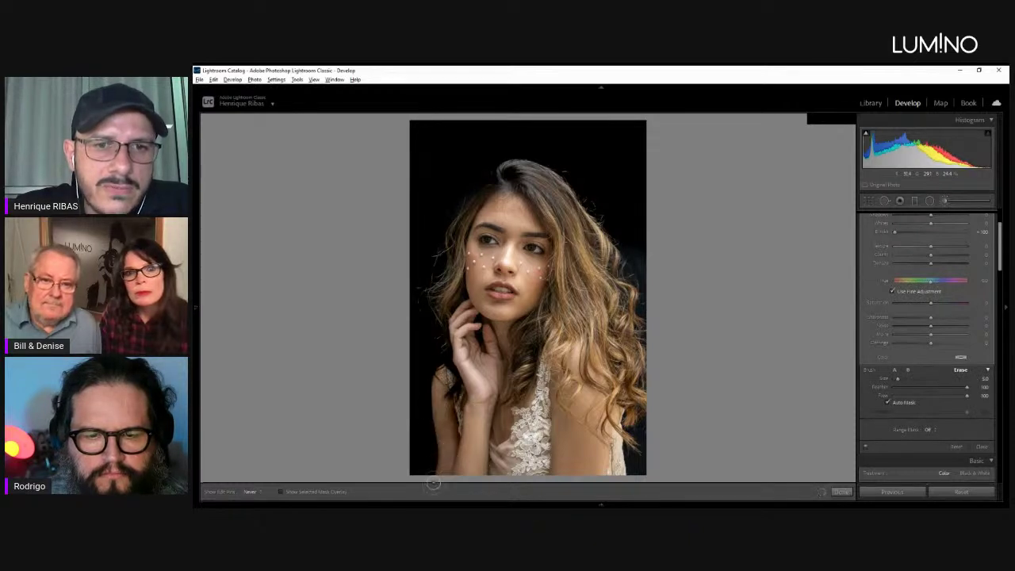
pyautogui.press(']')
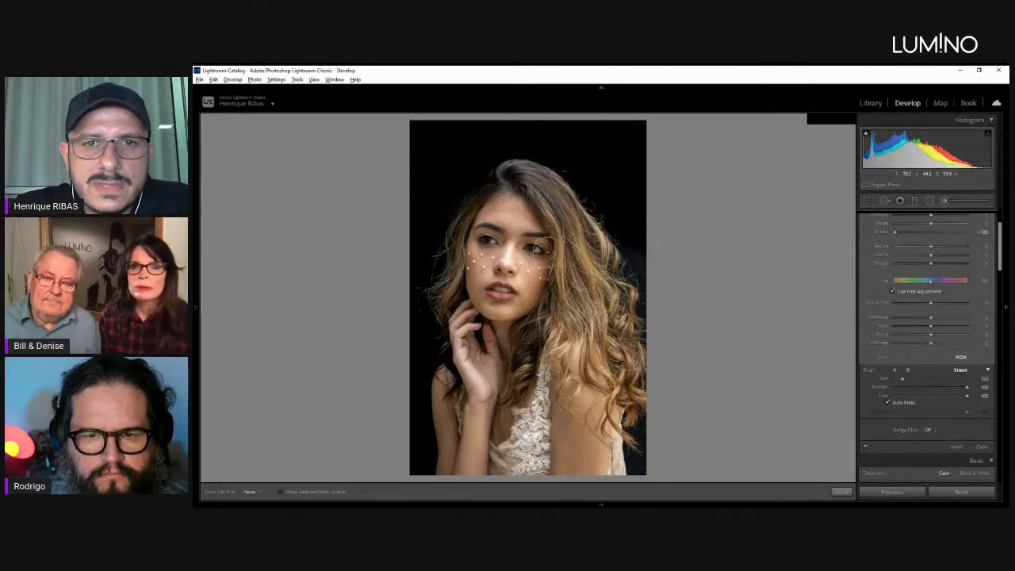
pyautogui.moveTo(461, 237)
pyautogui.mouseDown()
pyautogui.moveTo(468, 244)
pyautogui.moveTo(494, 195)
pyautogui.moveTo(524, 171)
pyautogui.moveTo(542, 203)
pyautogui.mouseUp()
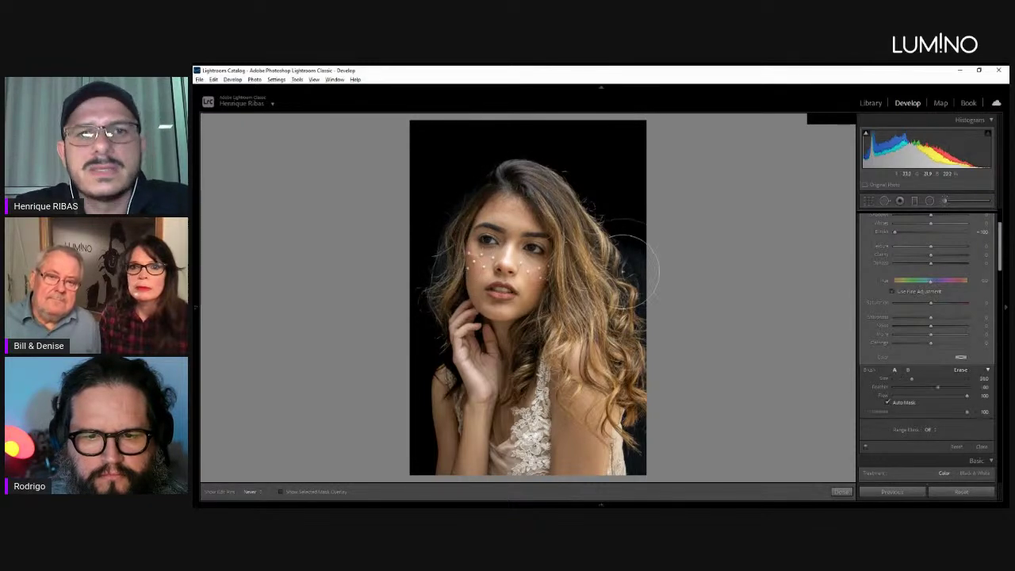
pyautogui.click(944, 202)
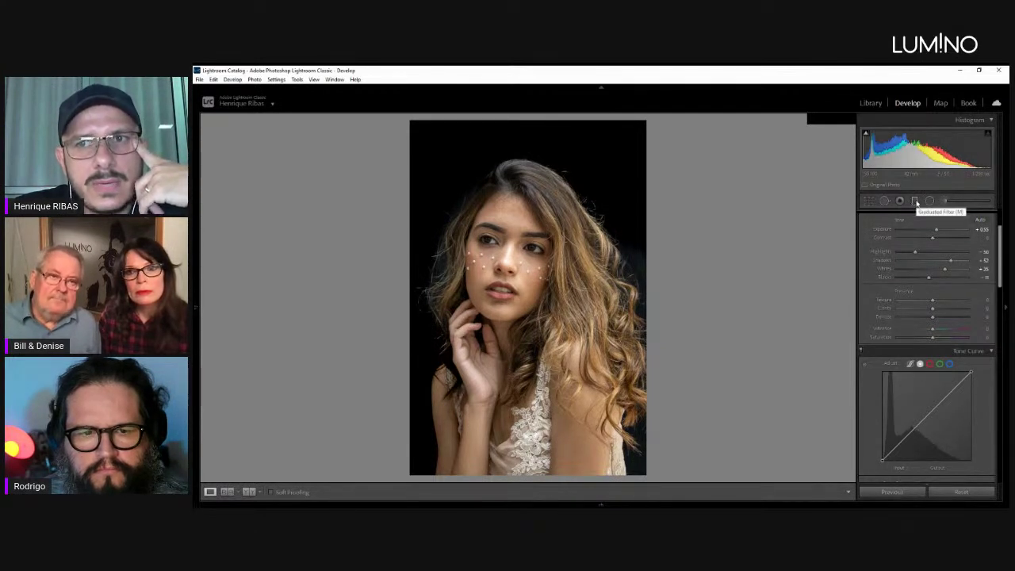
# Try graduated filters at Exposure 4.00 across the lower and upper parts of the portrait, deleting each one.
pyautogui.click(916, 202)
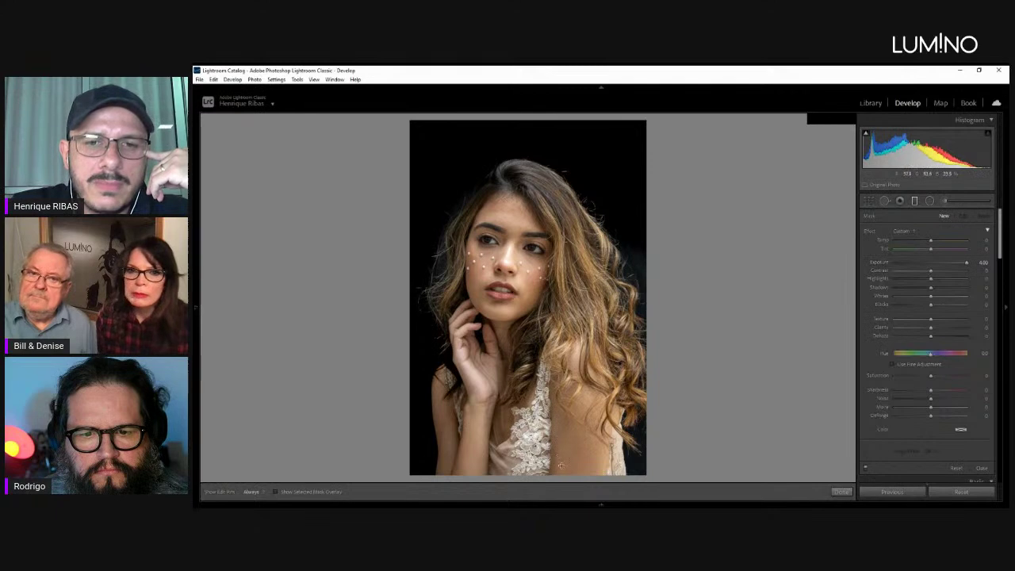
pyautogui.moveTo(559, 462); pyautogui.dragTo(504, 234)
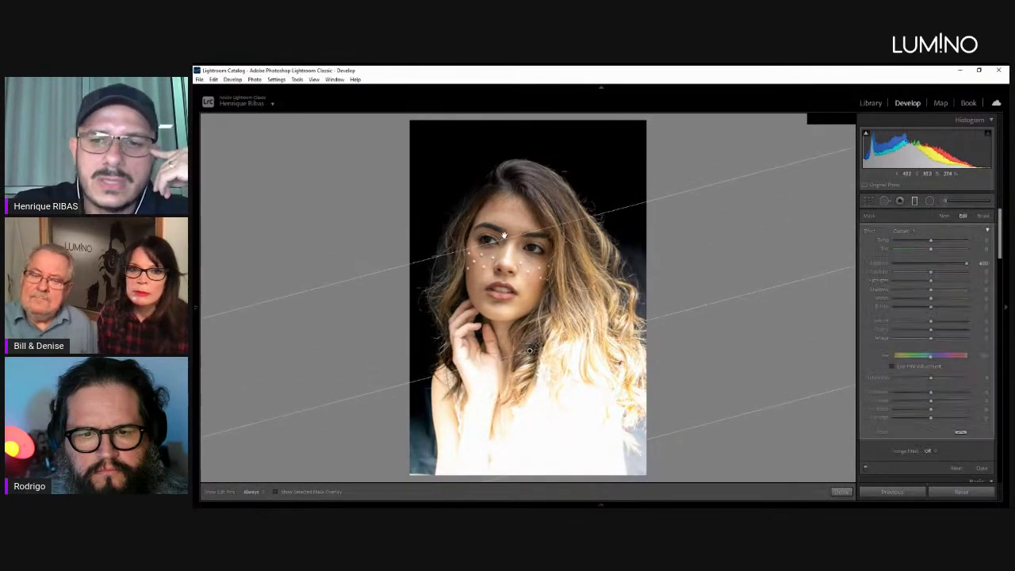
pyautogui.press('Delete')
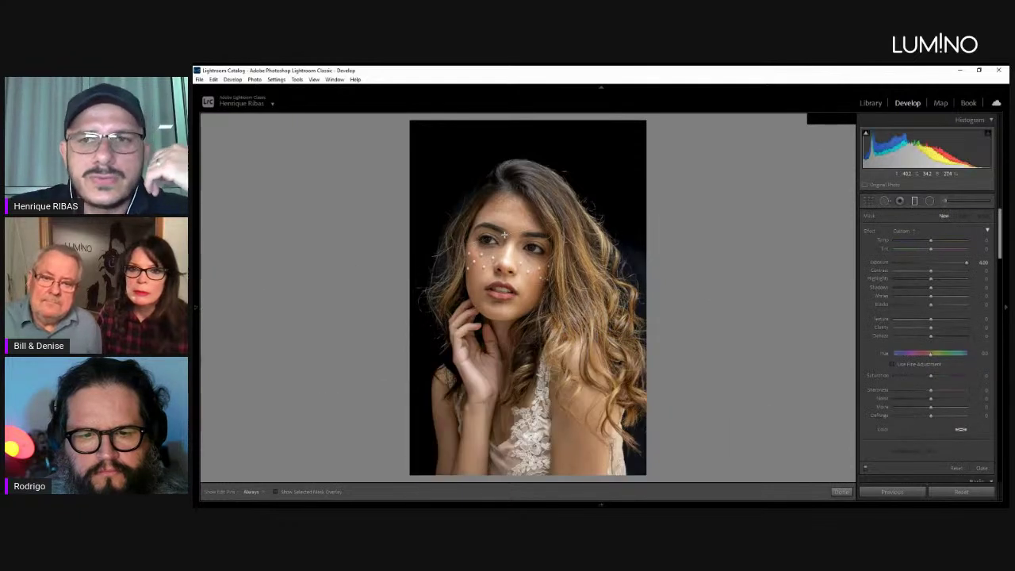
pyautogui.moveTo(508, 173); pyautogui.dragTo(532, 273)
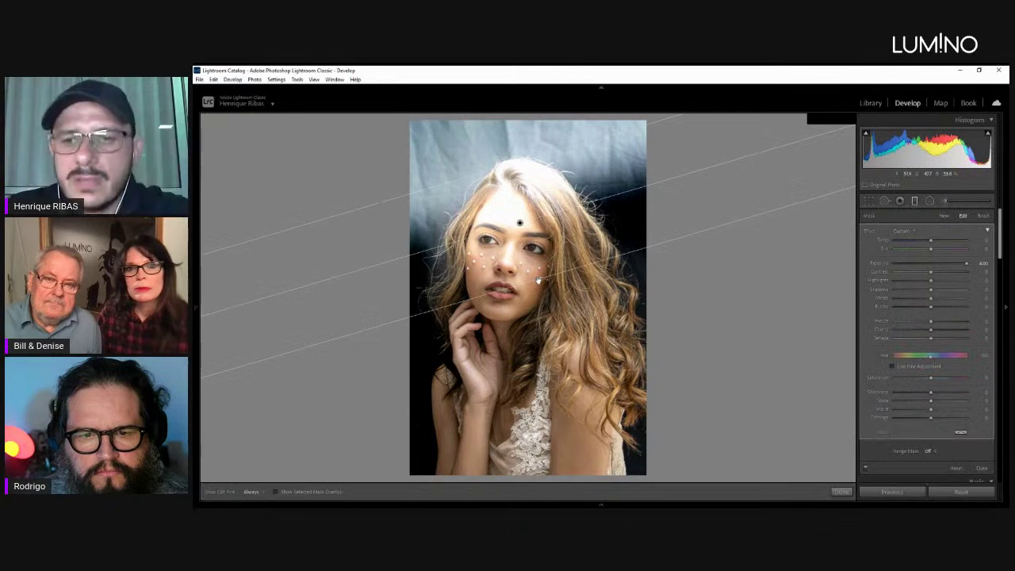
pyautogui.press('Delete')
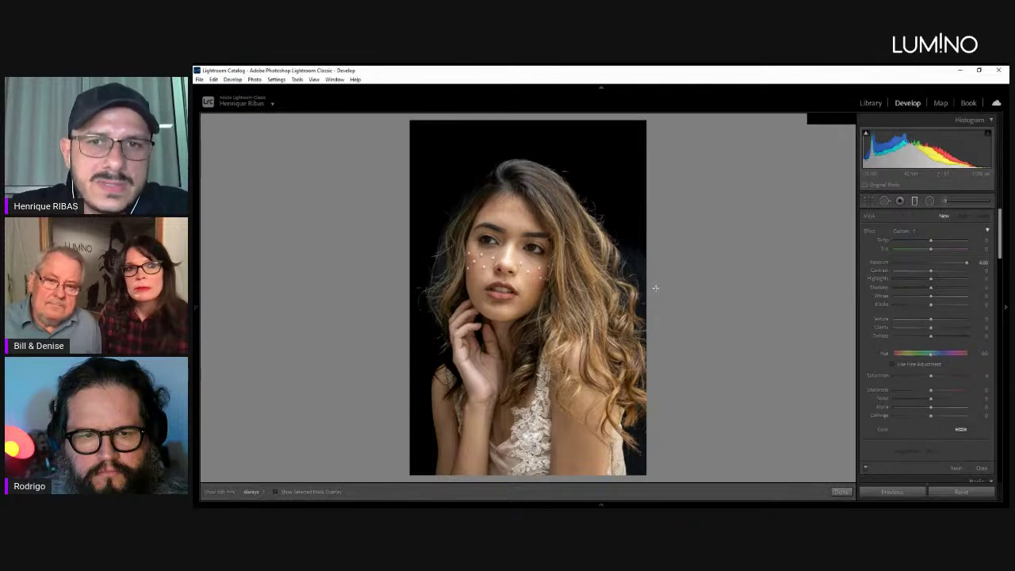
# Place a narrow graduated filter just outside the photo's right edge so it covers the whole portrait, and reset its Exposure to 0.
pyautogui.moveTo(658, 287); pyautogui.dragTo(681, 292)
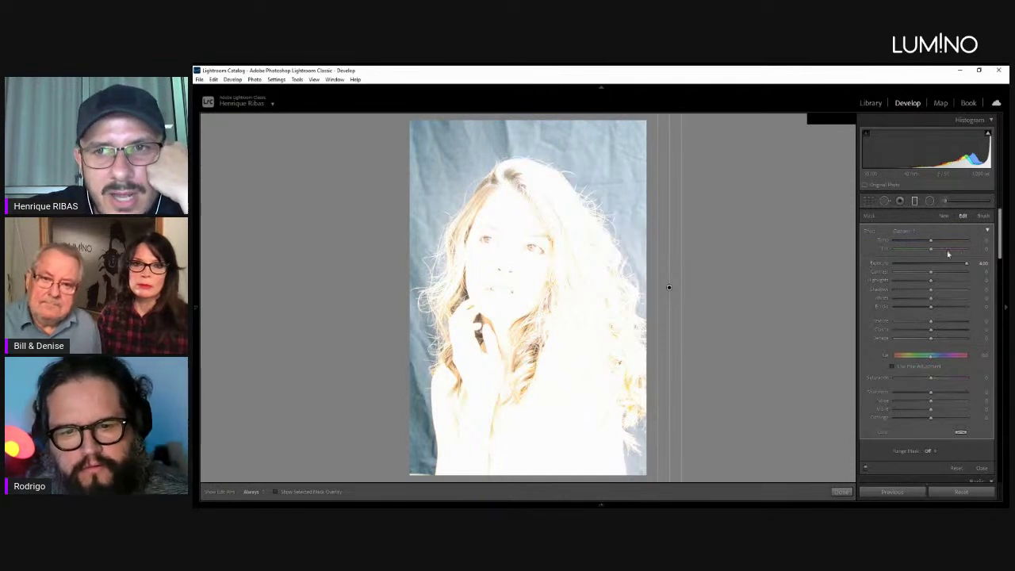
pyautogui.moveTo(966, 263); pyautogui.dragTo(932, 263)
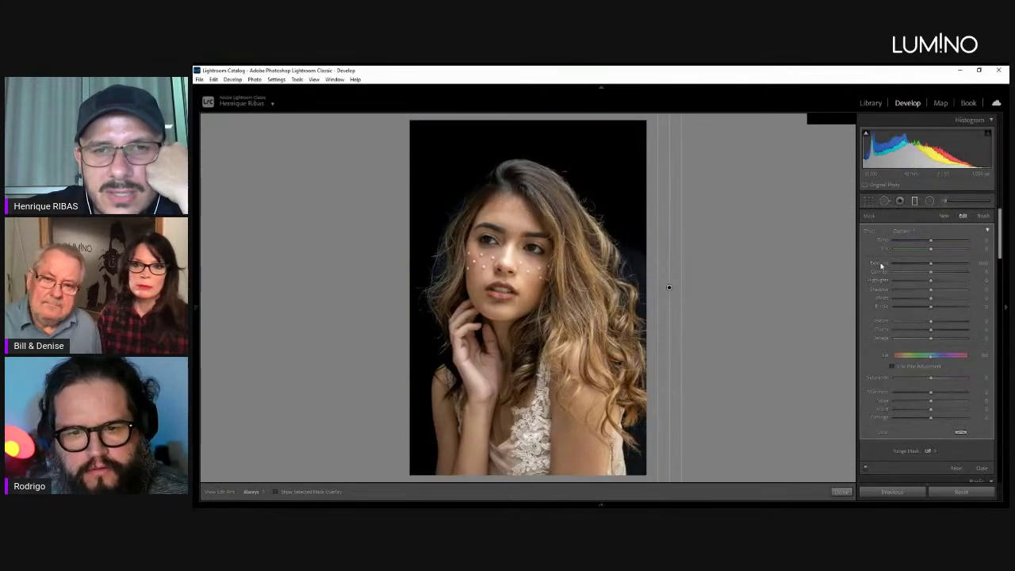
pyautogui.moveTo(932, 263)
pyautogui.mouseDown()
pyautogui.moveTo(947, 262)
pyautogui.moveTo(927, 262)
pyautogui.mouseUp()
pyautogui.doubleClick(881, 263)
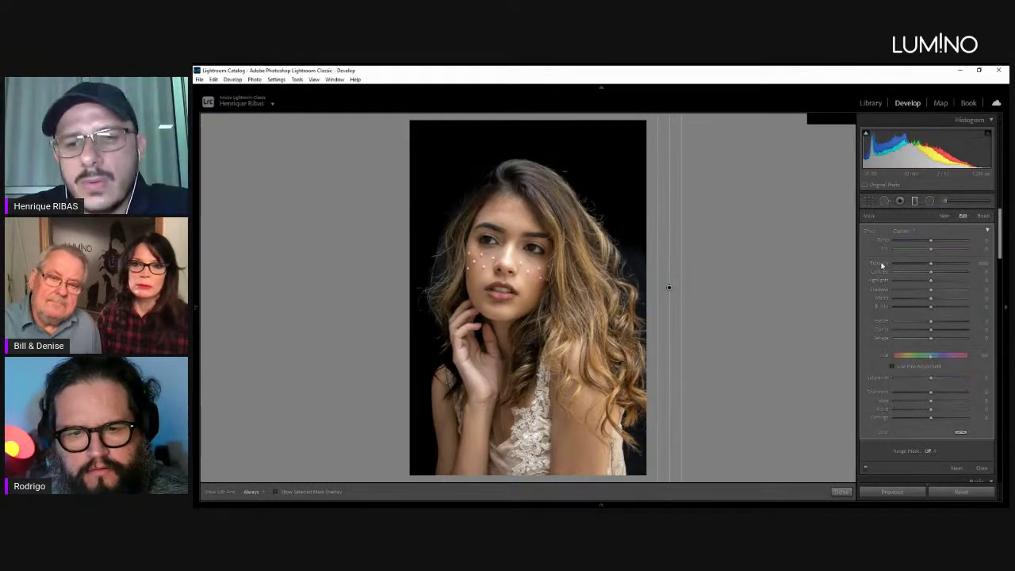
# Show the mask overlay and restrict the graduated filter with a Color range mask sampled from the forehead skin.
pyautogui.press('o')
pyautogui.press('o')
pyautogui.press('o')
pyautogui.press('o')
pyautogui.press('o')
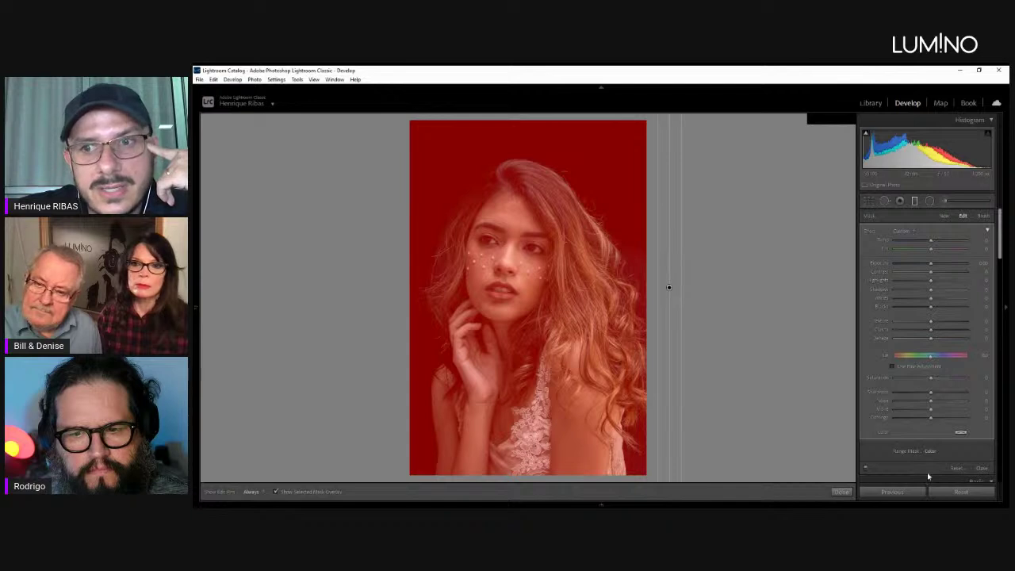
pyautogui.click(910, 456)
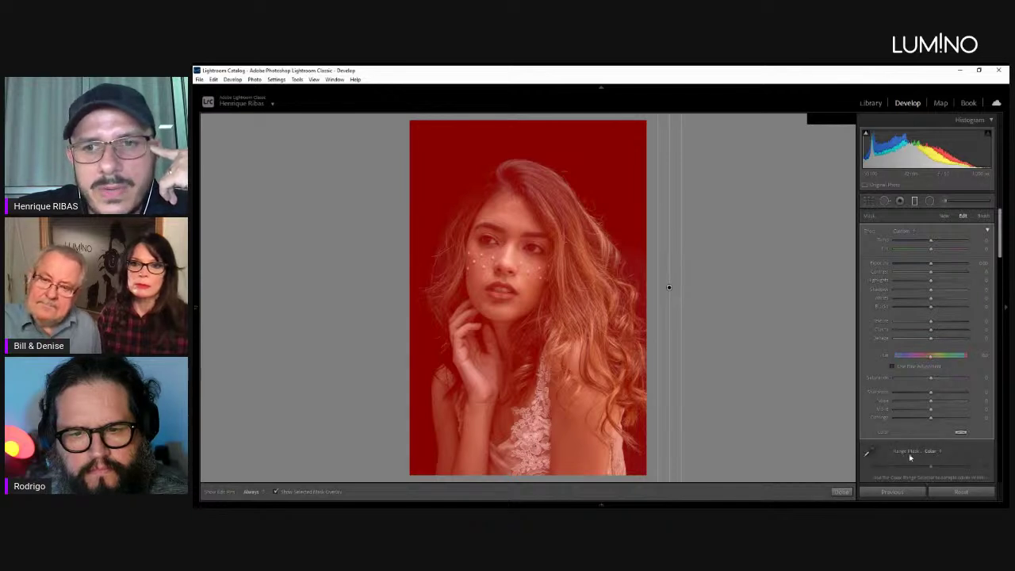
pyautogui.click(870, 453)
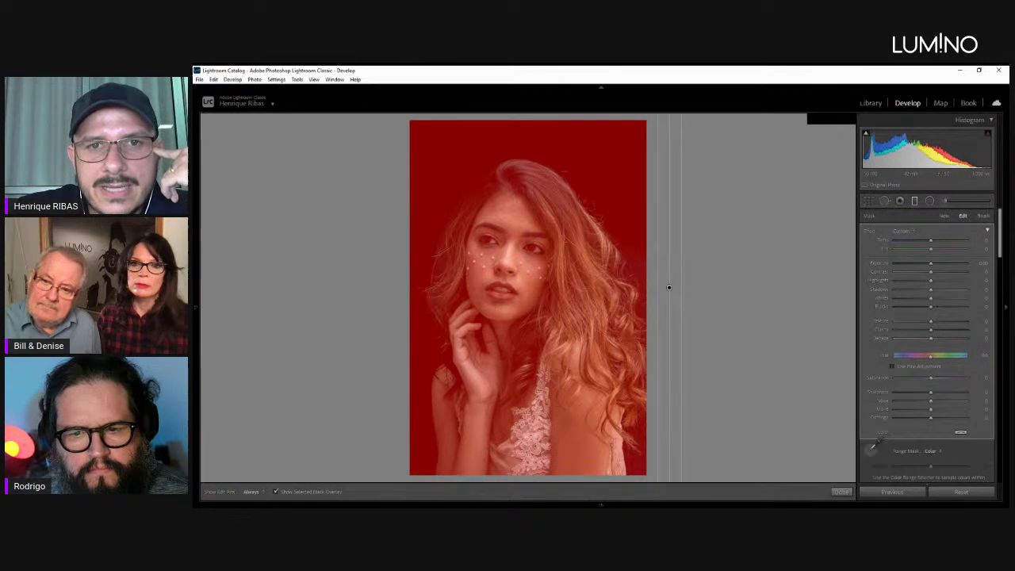
pyautogui.click(510, 216)
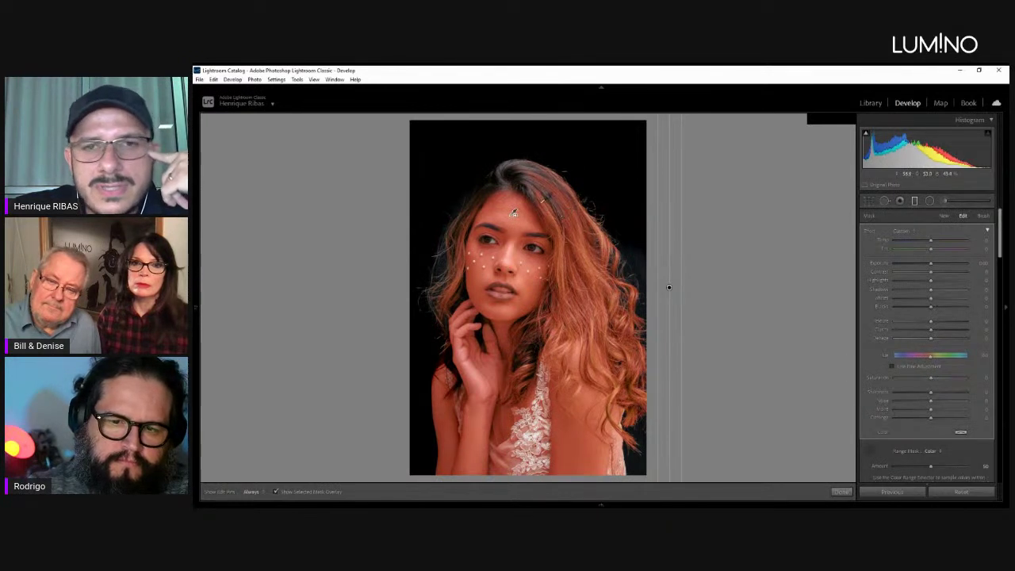
# Erase the hair from the graduated filter's skin mask with a size 15 auto-masked eraser brush.
pyautogui.click(981, 216)
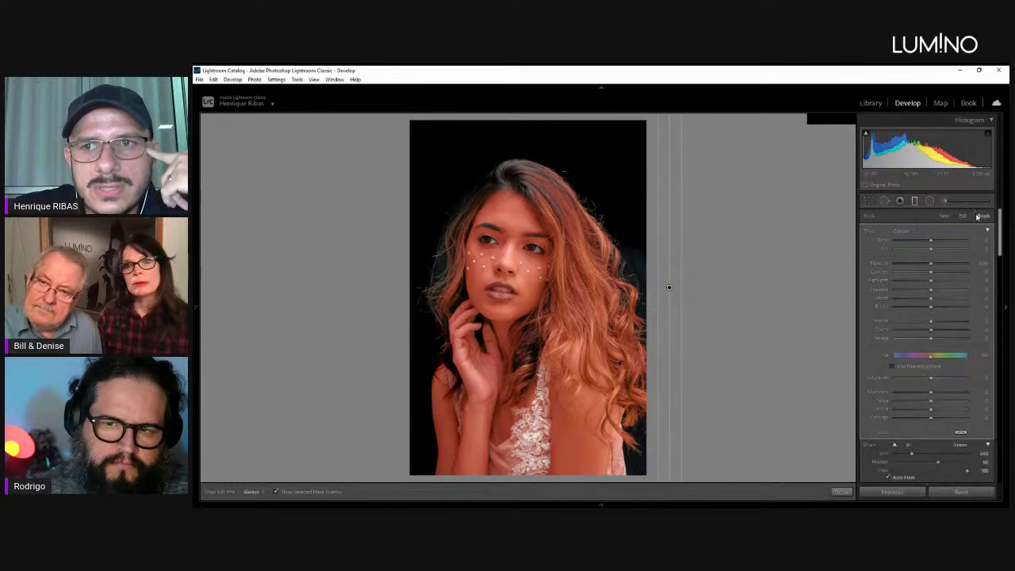
pyautogui.click(961, 445)
pyautogui.press('h')
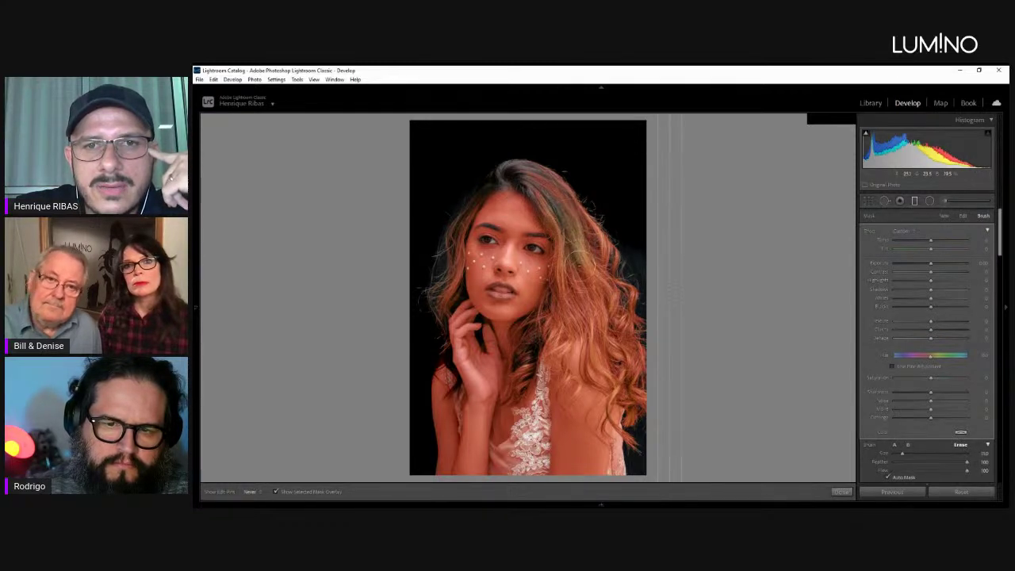
pyautogui.moveTo(596, 317)
pyautogui.mouseDown()
pyautogui.moveTo(619, 269)
pyautogui.moveTo(634, 384)
pyautogui.mouseUp()
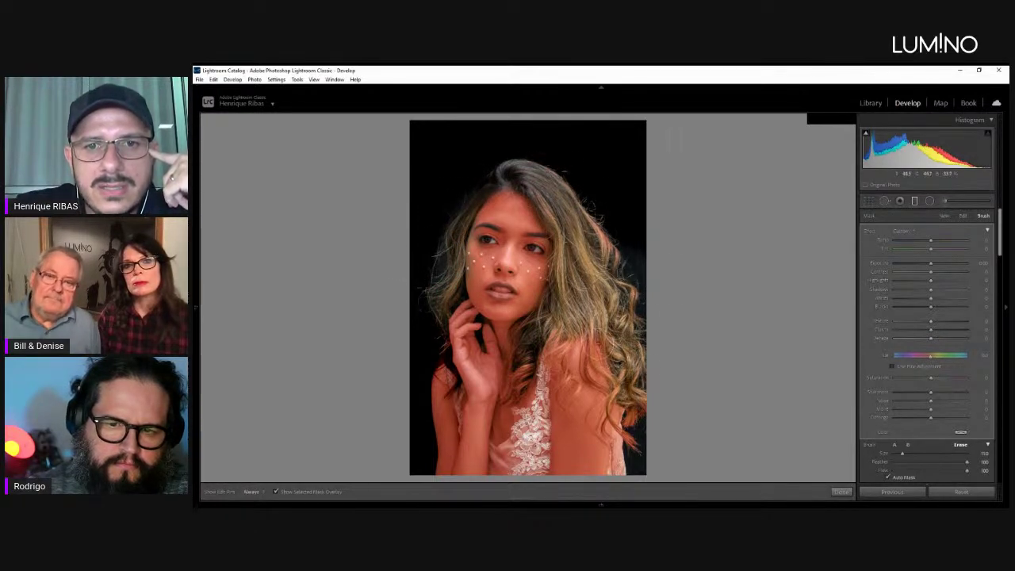
pyautogui.press('h')
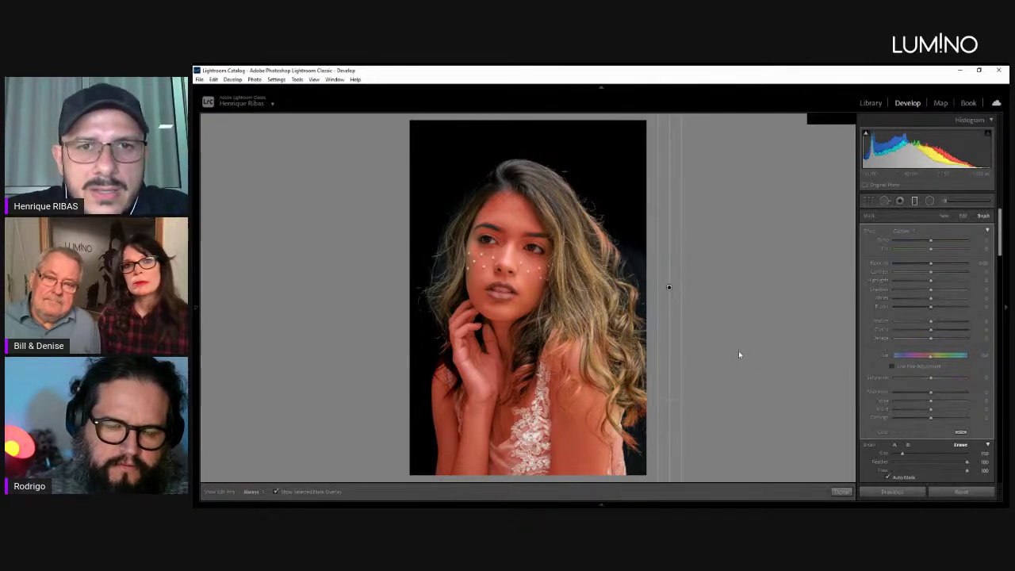
# Check the skin mask's coverage by toggling its overlay and edit pins on and off.
pyautogui.press('o')
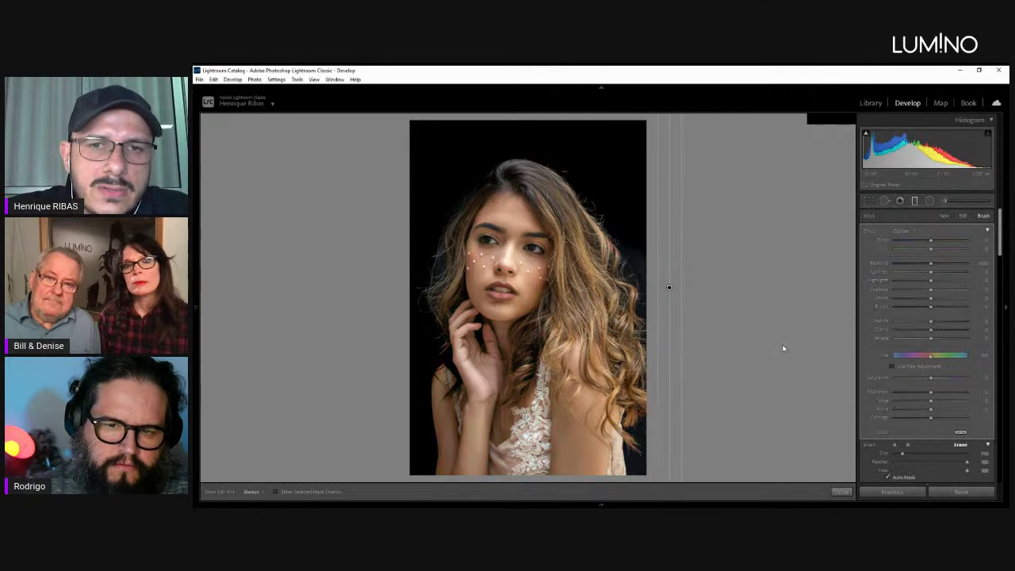
pyautogui.press('h')
pyautogui.press('h')
pyautogui.press('o')
pyautogui.press('o')
pyautogui.press('o')
pyautogui.press('o')
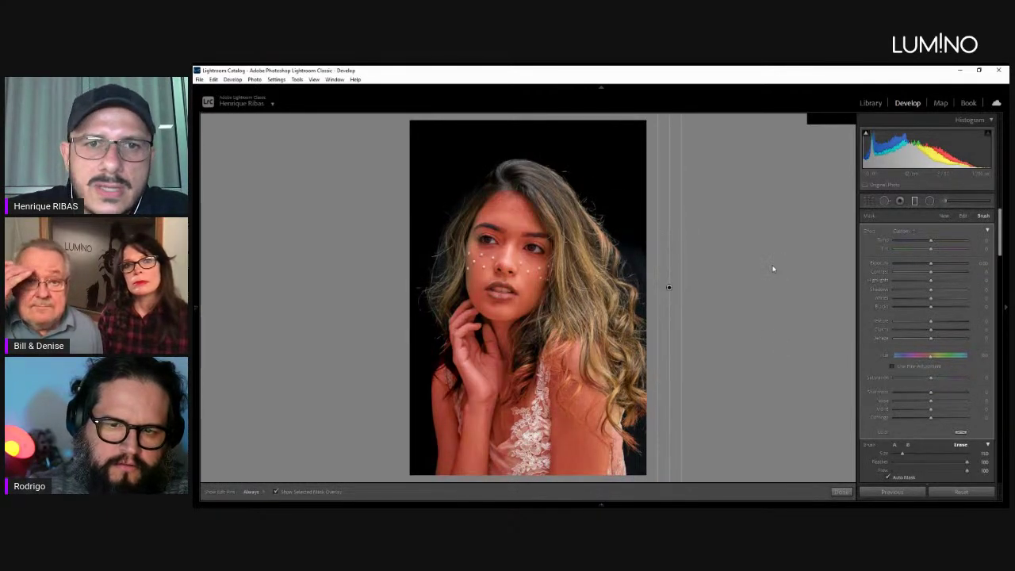
pyautogui.press('o')
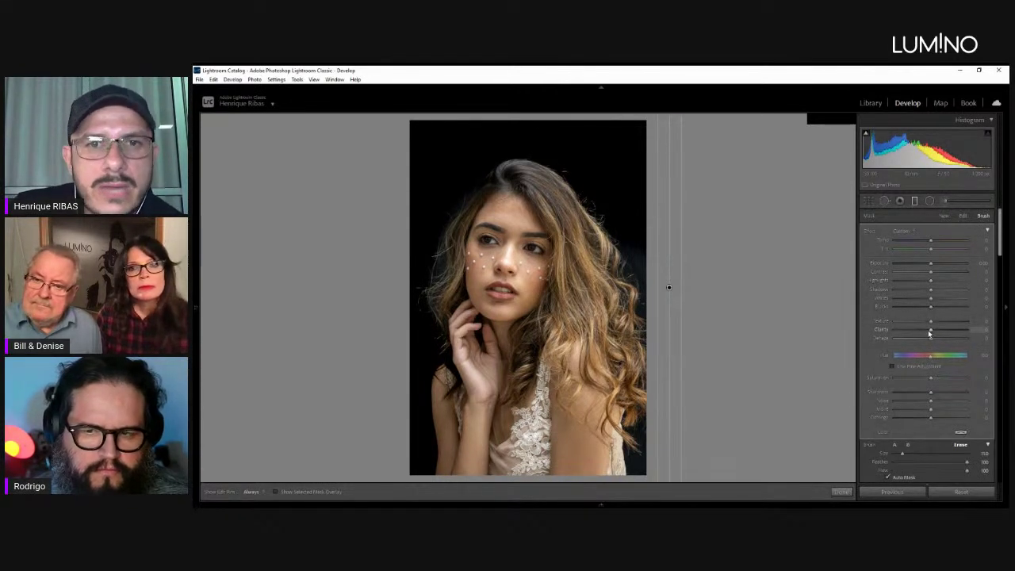
# Soften the masked skin by trying Clarity -100, then set Texture to about -47, Clarity to about -10 and Sharpness to about 62.
pyautogui.moveTo(931, 332); pyautogui.dragTo(888, 333)
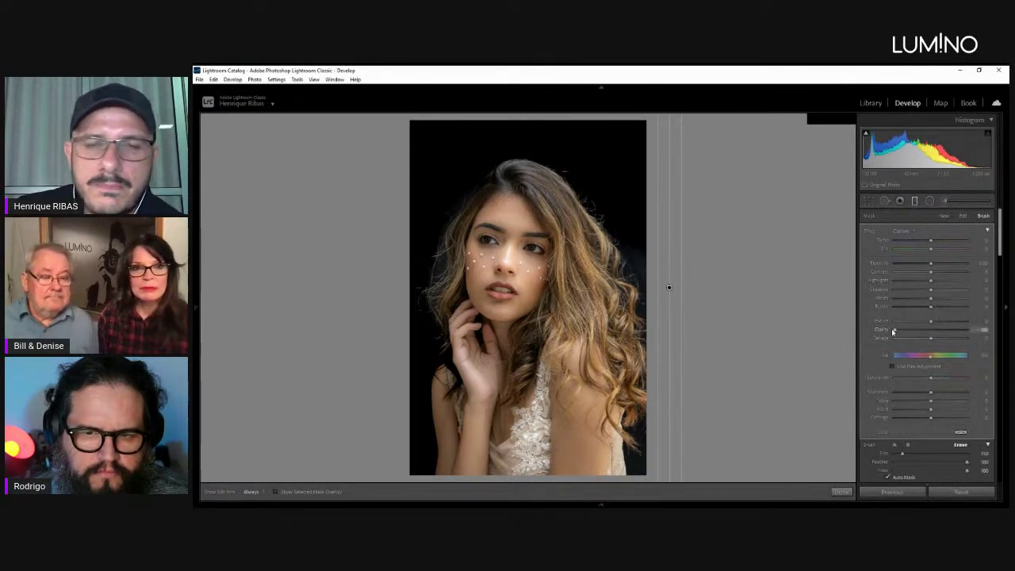
pyautogui.doubleClick(894, 331)
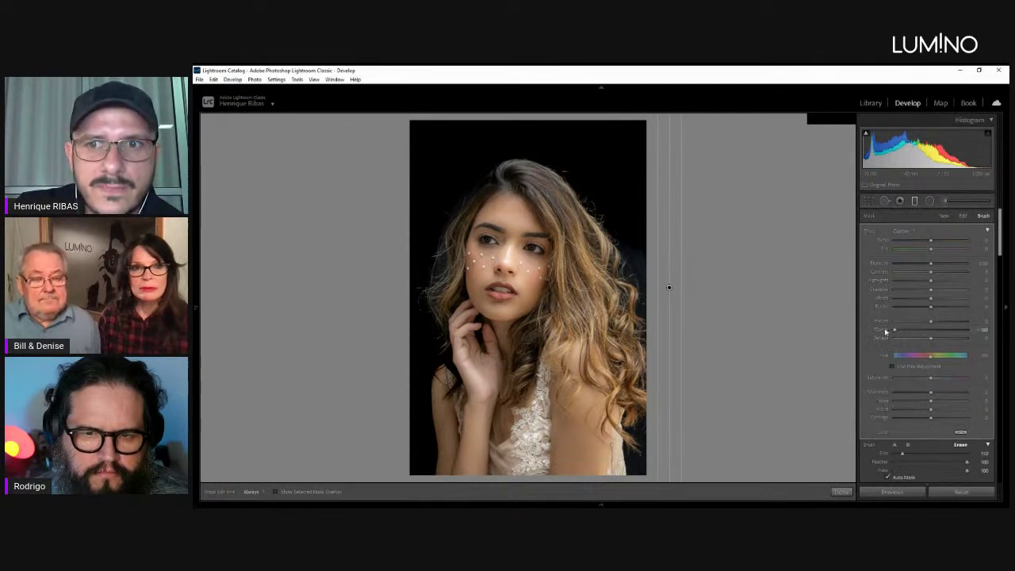
pyautogui.moveTo(931, 322)
pyautogui.mouseDown()
pyautogui.moveTo(900, 323)
pyautogui.moveTo(926, 322)
pyautogui.moveTo(914, 323)
pyautogui.mouseUp()
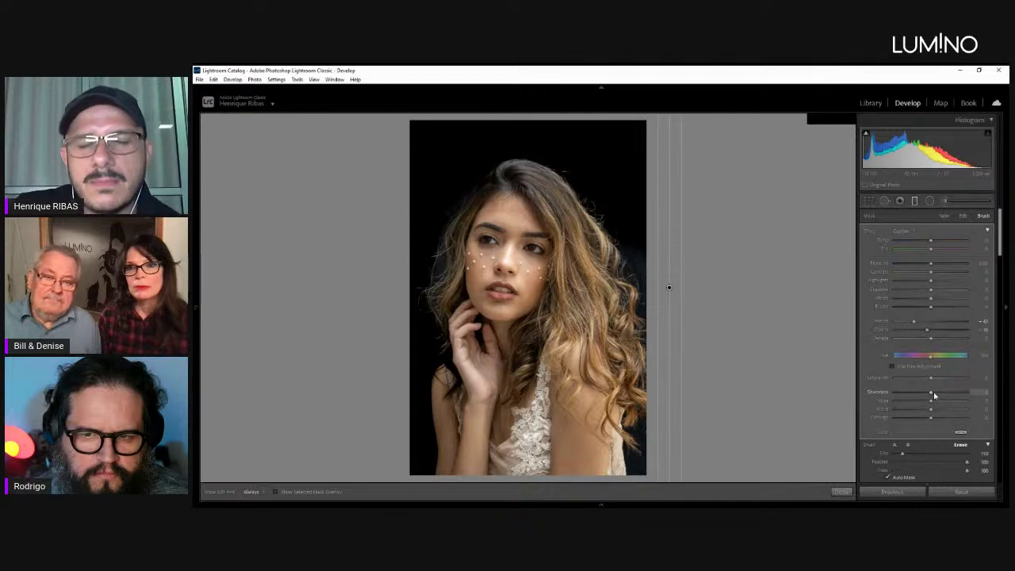
pyautogui.moveTo(934, 392); pyautogui.dragTo(956, 395)
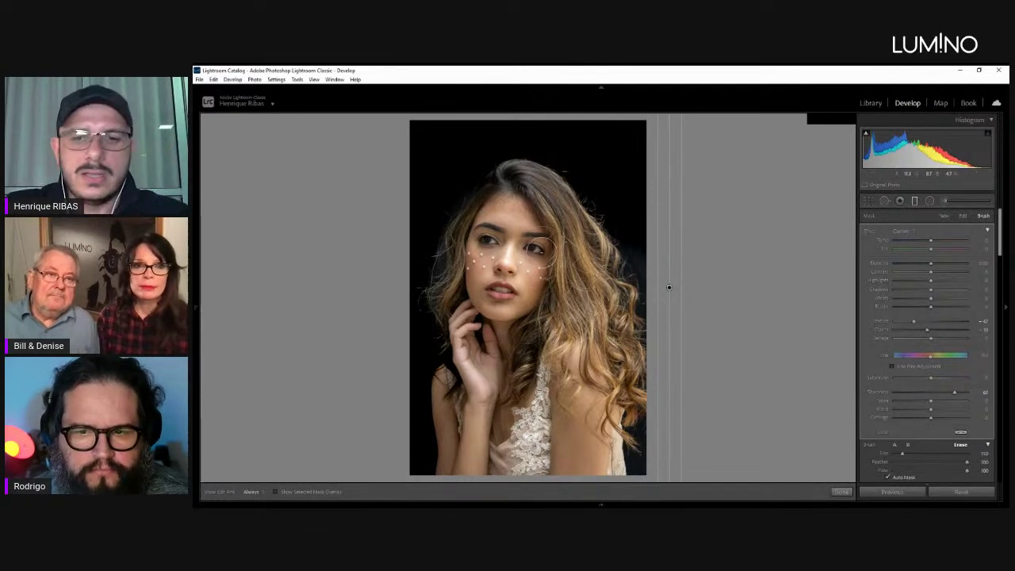
# Zoom in on the woman's face and compare the skin repeatedly before and after the adjustments.
pyautogui.press('z')
pyautogui.moveTo(580, 238); pyautogui.dragTo(581, 317)
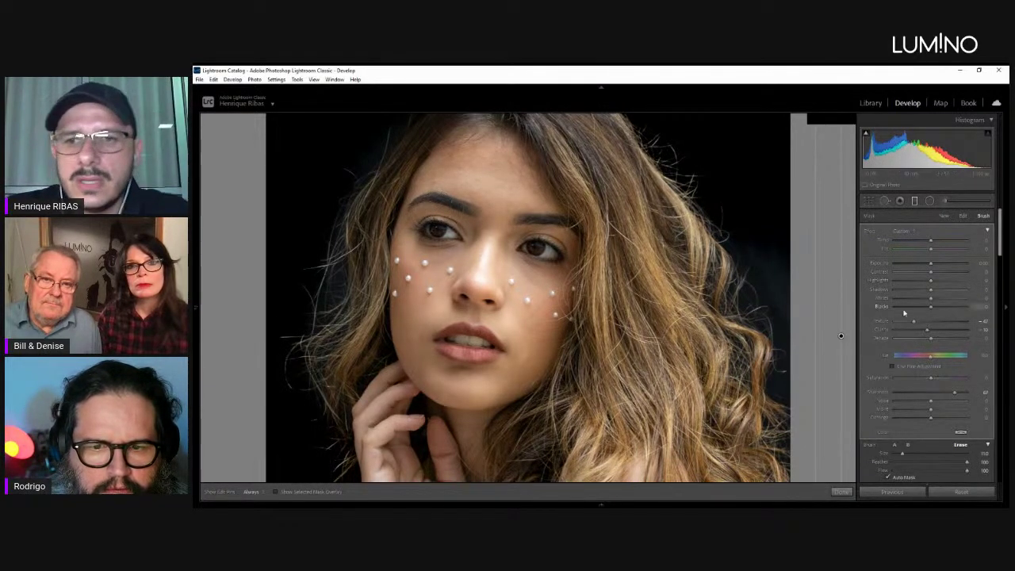
pyautogui.scroll(-3, 885, 402)
pyautogui.press('\\')
pyautogui.press('\\')
pyautogui.press('\\')
pyautogui.press('\\')
pyautogui.press('\\')
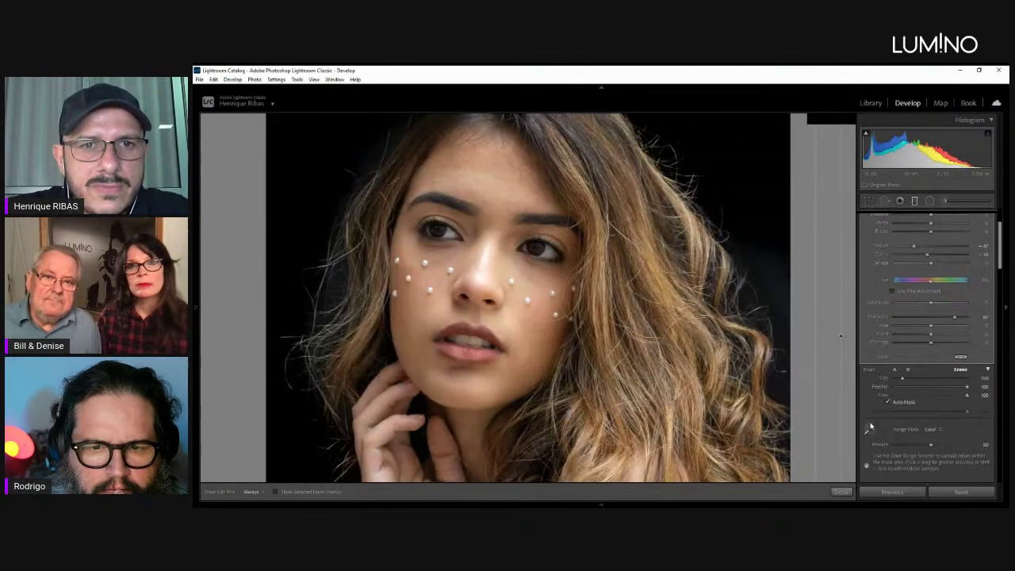
pyautogui.press('\\')
pyautogui.press('\\')
pyautogui.press('\\')
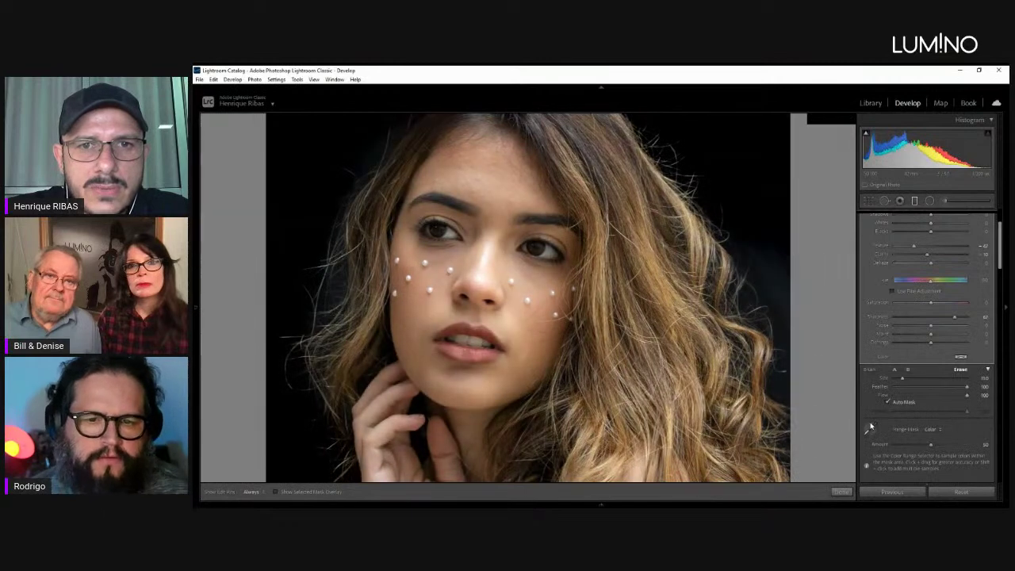
# Compare the finished portrait with its unedited version once more and view the whole photo.
pyautogui.press('\\')
pyautogui.press('\\')
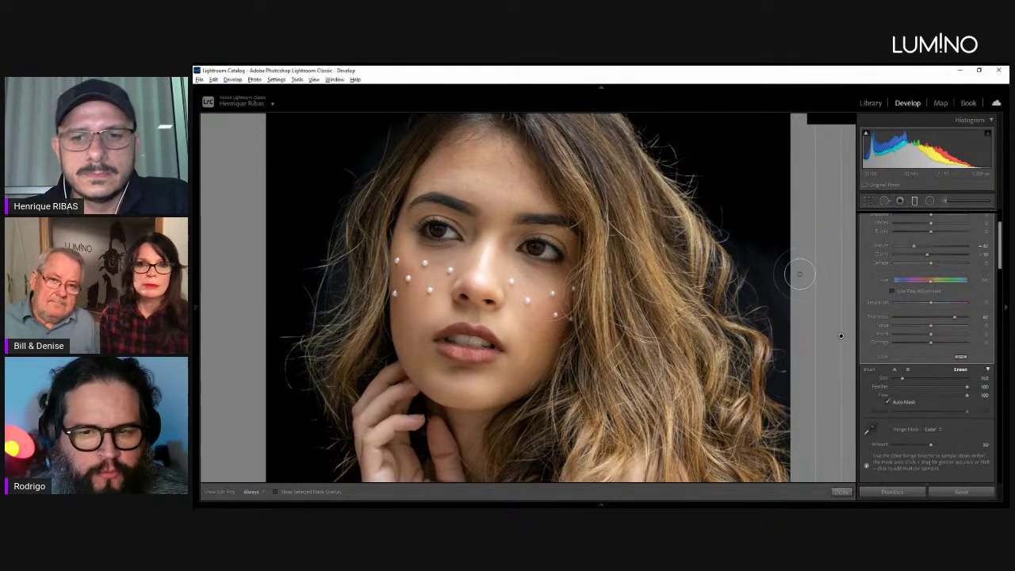
pyautogui.hotkey('ctrl', '-')
pyautogui.hotkey('ctrl', '-')
pyautogui.hotkey('ctrl', '-')
pyautogui.hotkey('ctrl', '=')
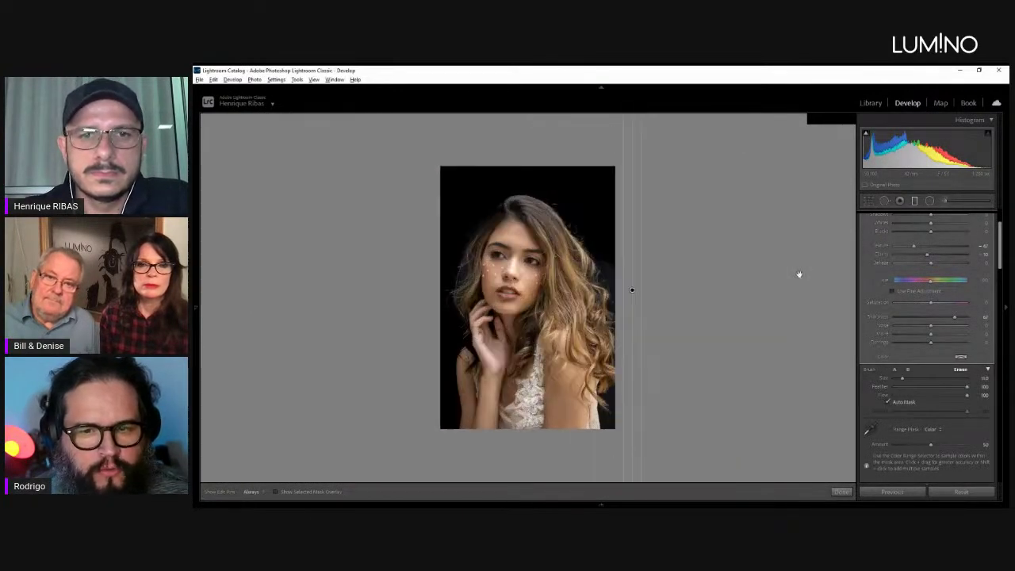
# Add another graduated filter beside the portrait that covers the whole photo, reset its Exposure to 0, and show its mask overlay.
pyautogui.hotkey('shift', 'm')
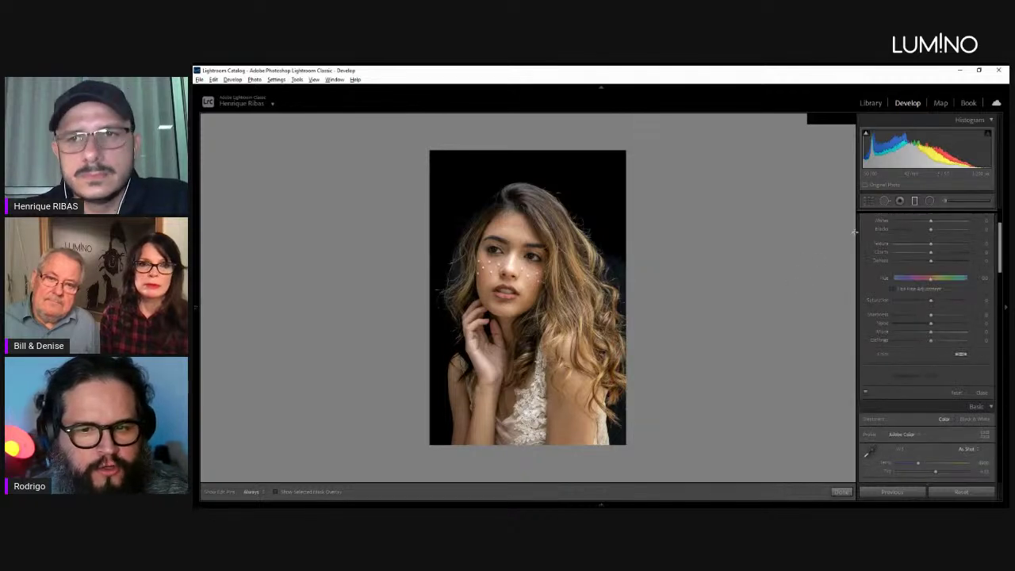
pyautogui.moveTo(634, 268); pyautogui.dragTo(665, 275)
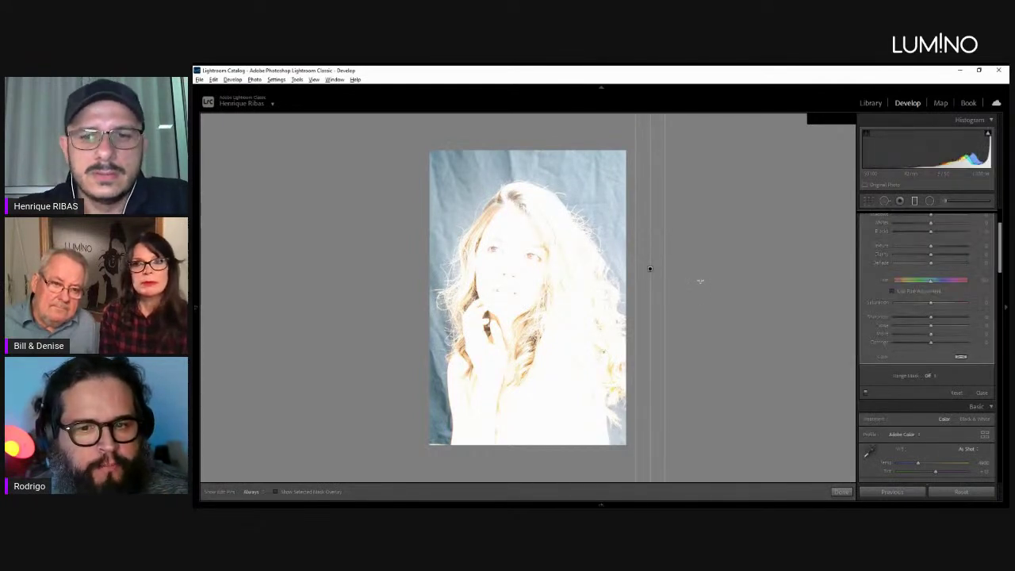
pyautogui.scroll(3, 880, 303)
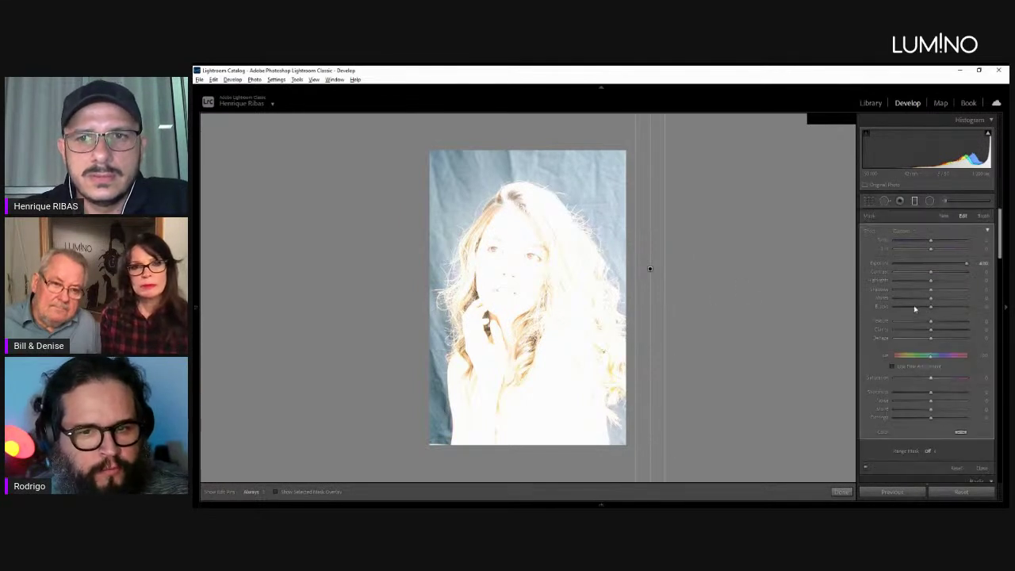
pyautogui.doubleClick(881, 263)
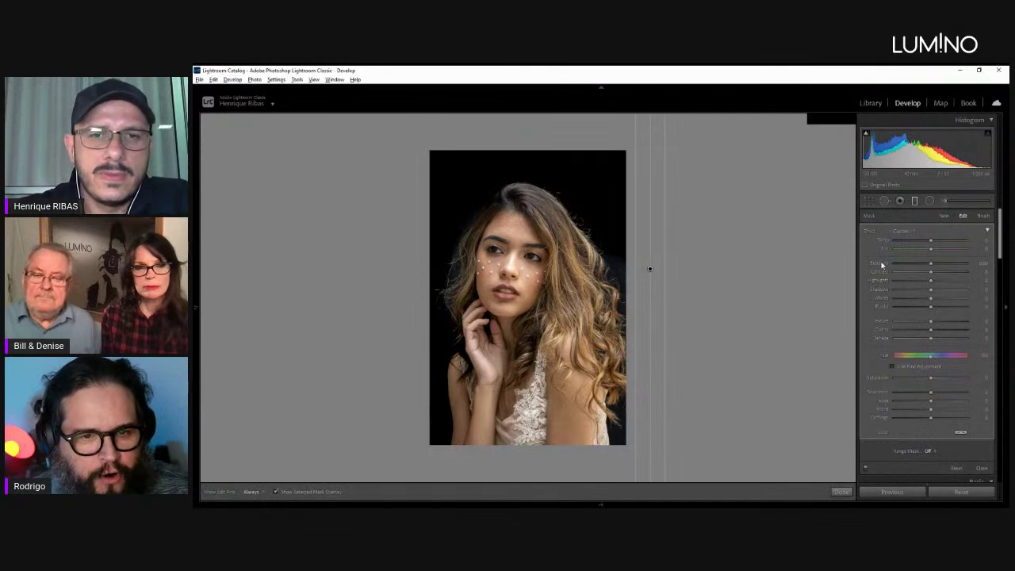
pyautogui.press('o')
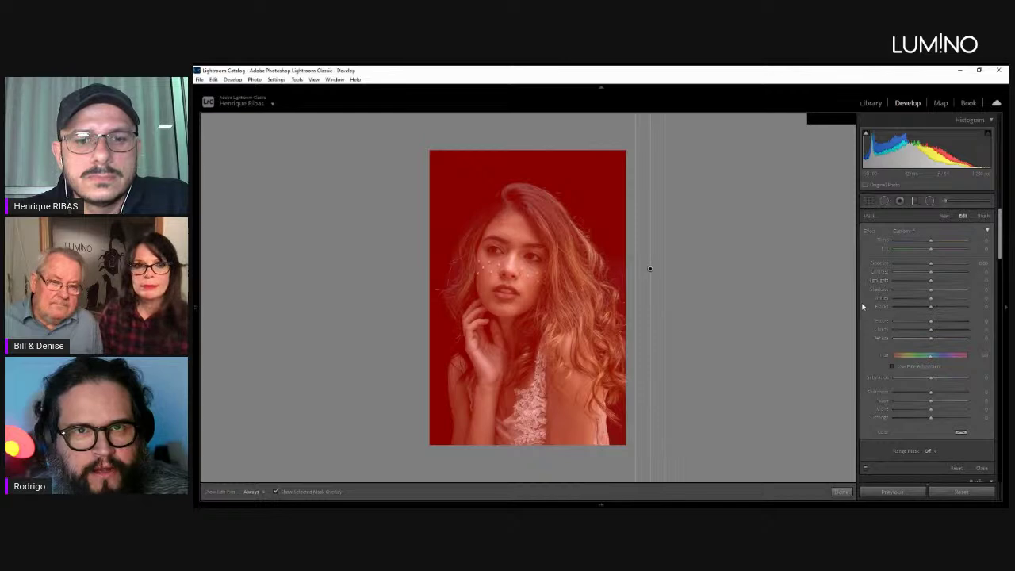
# Open the river valley landscape in Develop and start a new graduated filter with all its effect sliders reset.
pyautogui.press('g')
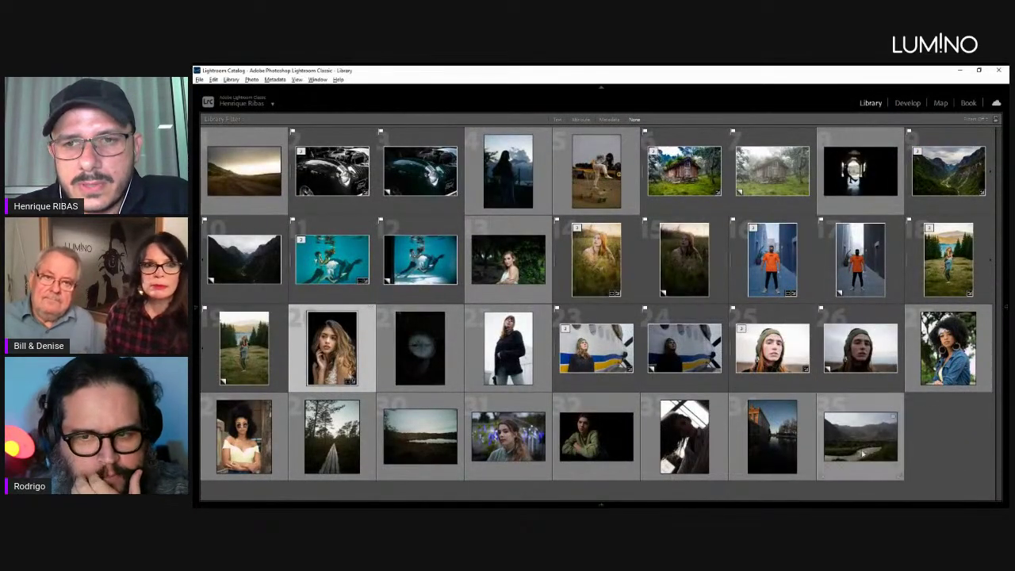
pyautogui.click(863, 453)
pyautogui.press('d')
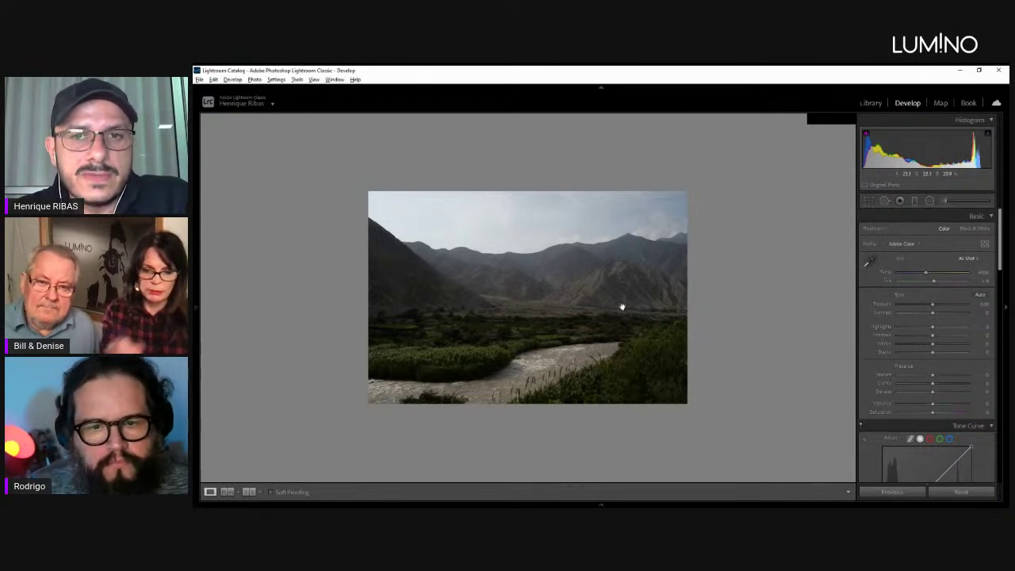
pyautogui.click(914, 200)
pyautogui.doubleClick(869, 231)
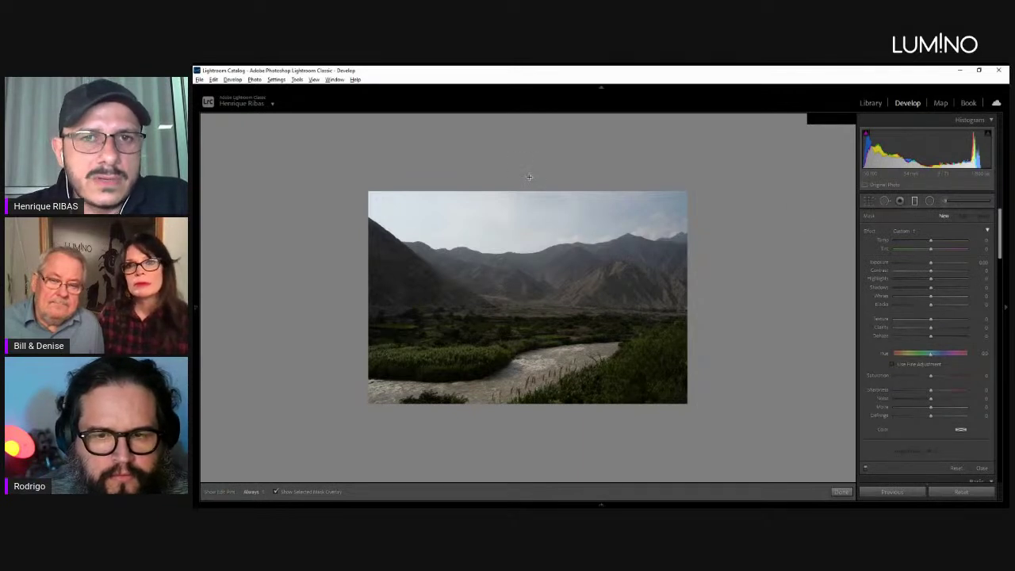
# Place the graduated filter above the landscape to cover the whole photo, and apply a Luminance range mask of about 71/100.
pyautogui.moveTo(523, 181); pyautogui.dragTo(523, 149)
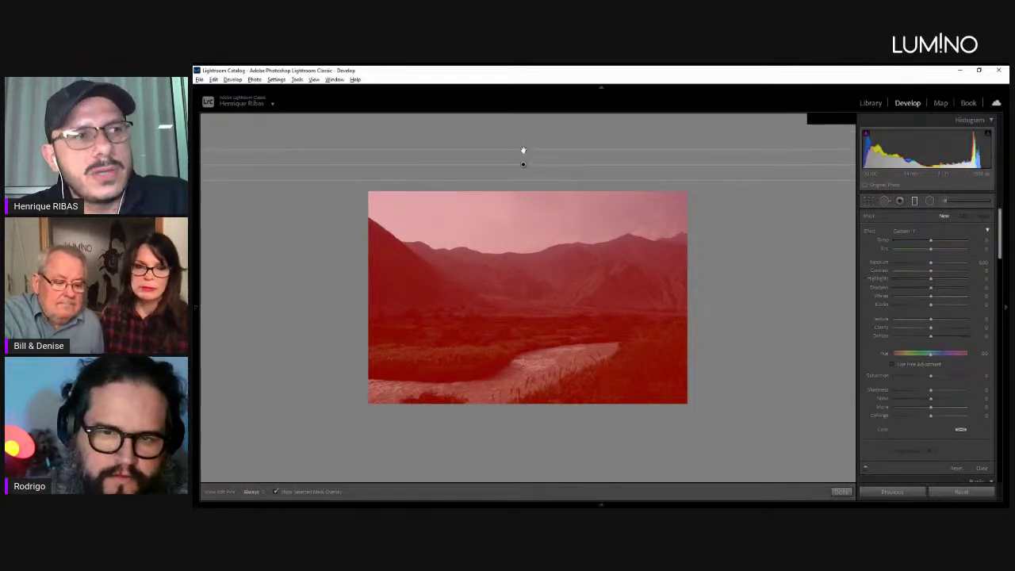
pyautogui.moveTo(524, 150); pyautogui.dragTo(531, 139)
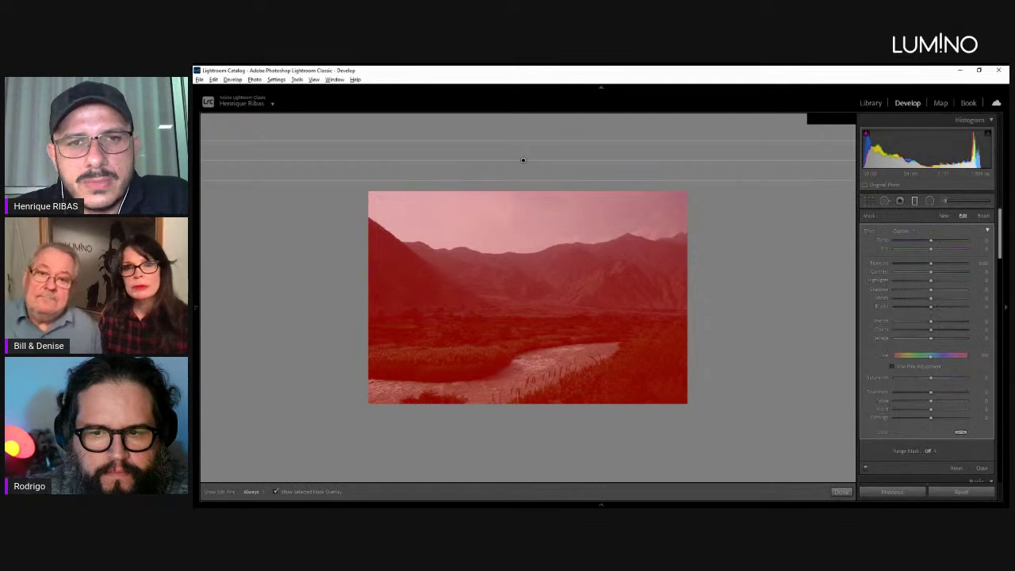
pyautogui.click(930, 451)
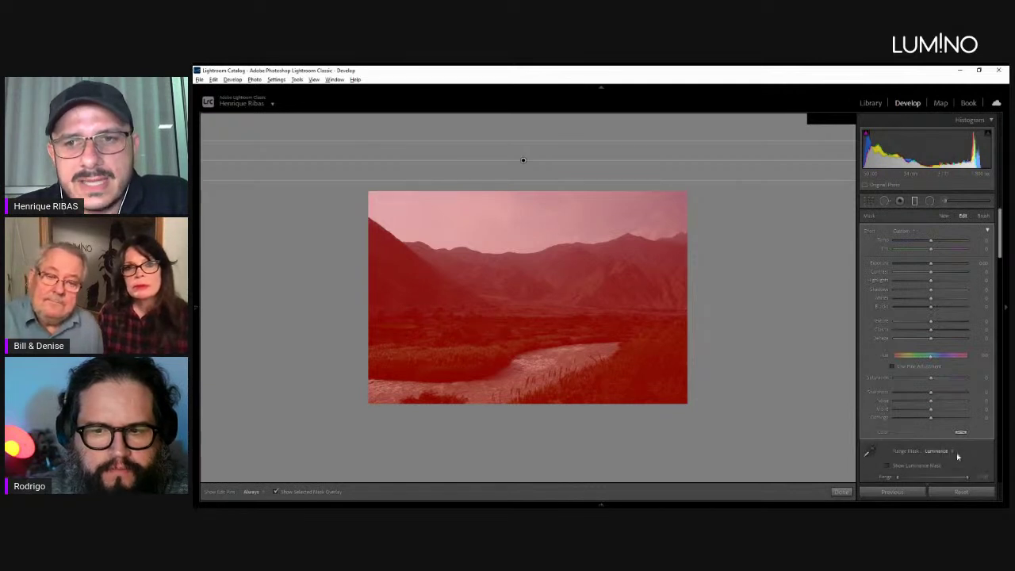
pyautogui.click(925, 476)
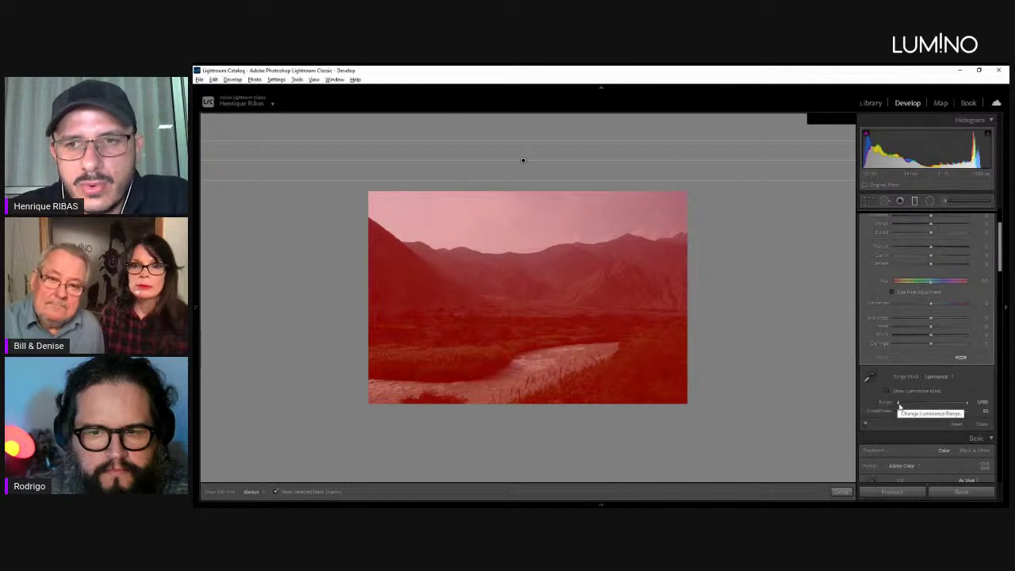
pyautogui.moveTo(904, 406); pyautogui.dragTo(946, 405)
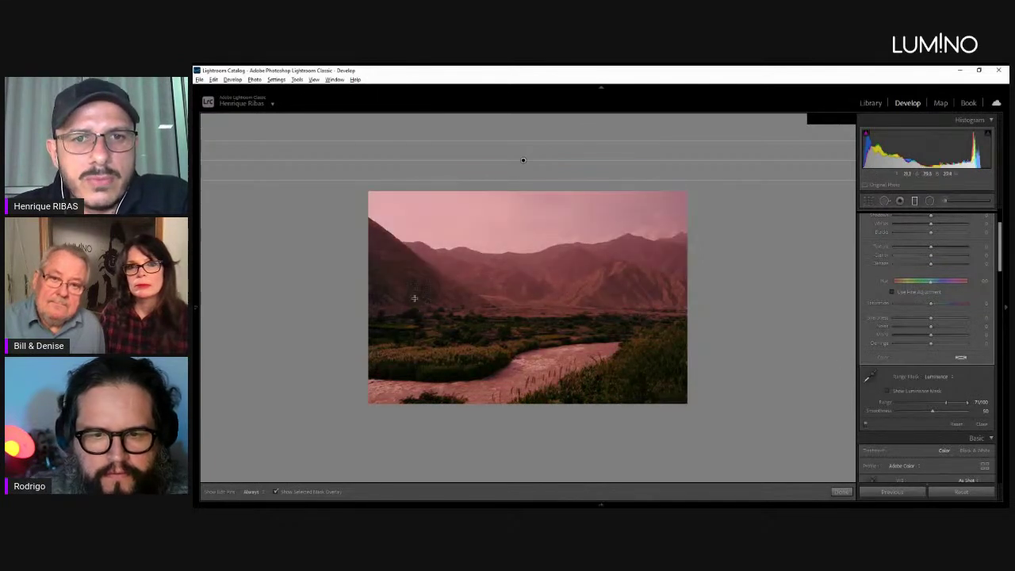
# Erase the valley, river and lower mountains from the mask with an eraser brush at Feather 100, keeping the sky masked.
pyautogui.scroll(3, 986, 219)
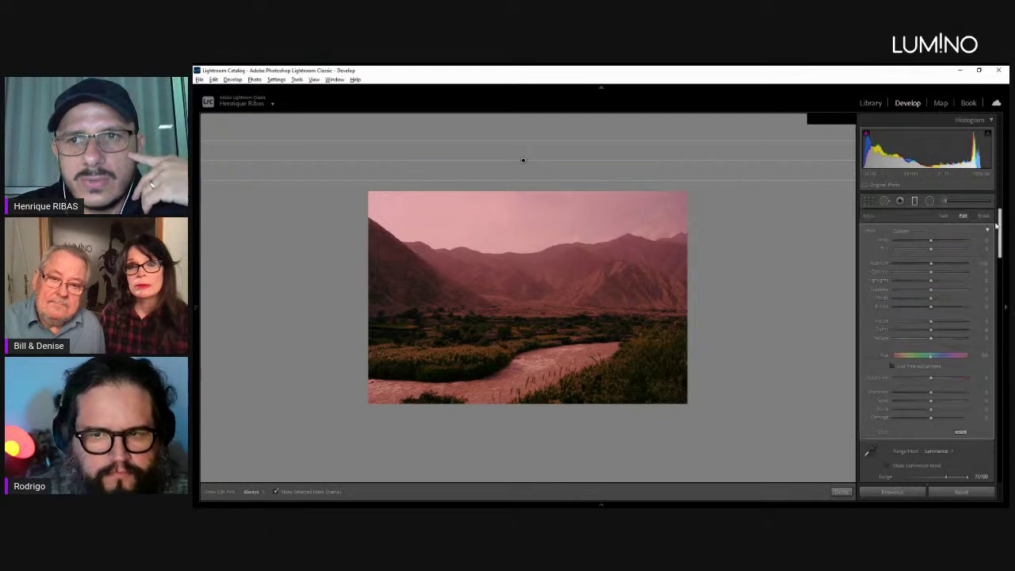
pyautogui.click(983, 216)
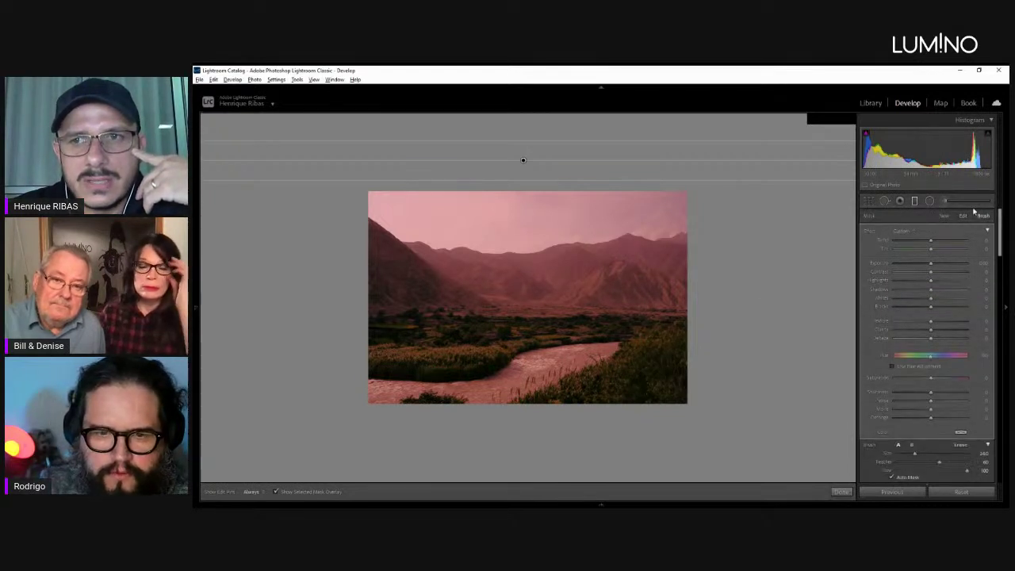
pyautogui.click(961, 446)
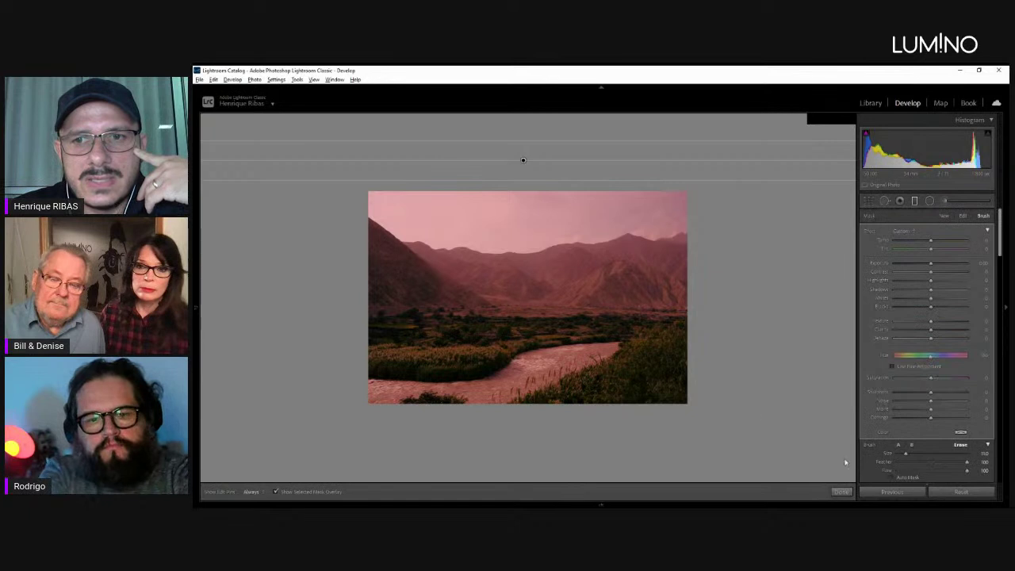
pyautogui.press('h')
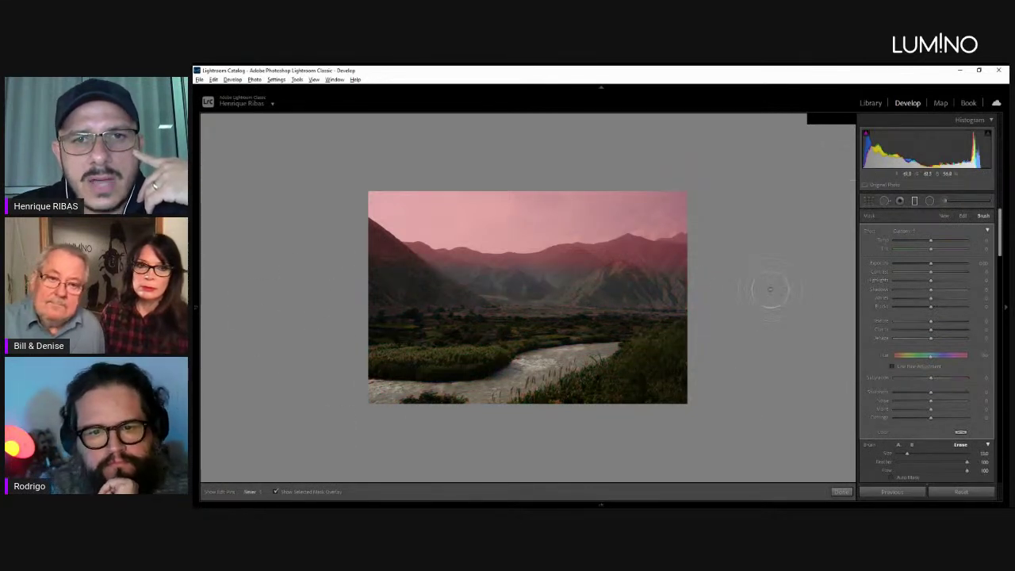
pyautogui.press('h')
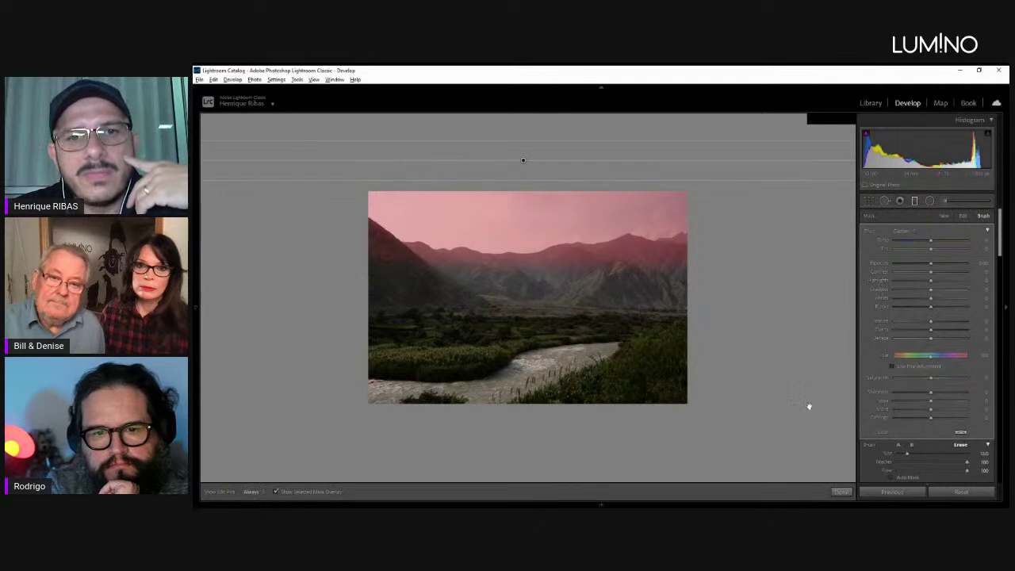
# Hide the mask overlay, brighten the masked sky and close the graduated filter.
pyautogui.press('o')
pyautogui.moveTo(930, 240); pyautogui.dragTo(931, 263)
pyautogui.click(915, 201)
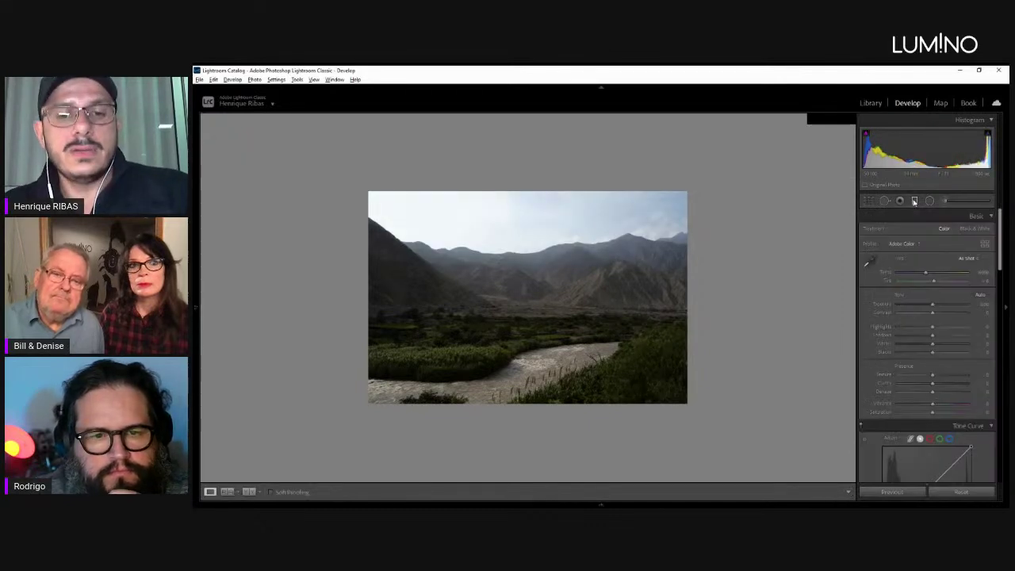
# Open the photo of the woman in the dark jacket in Develop and enlarge it.
pyautogui.press('g')
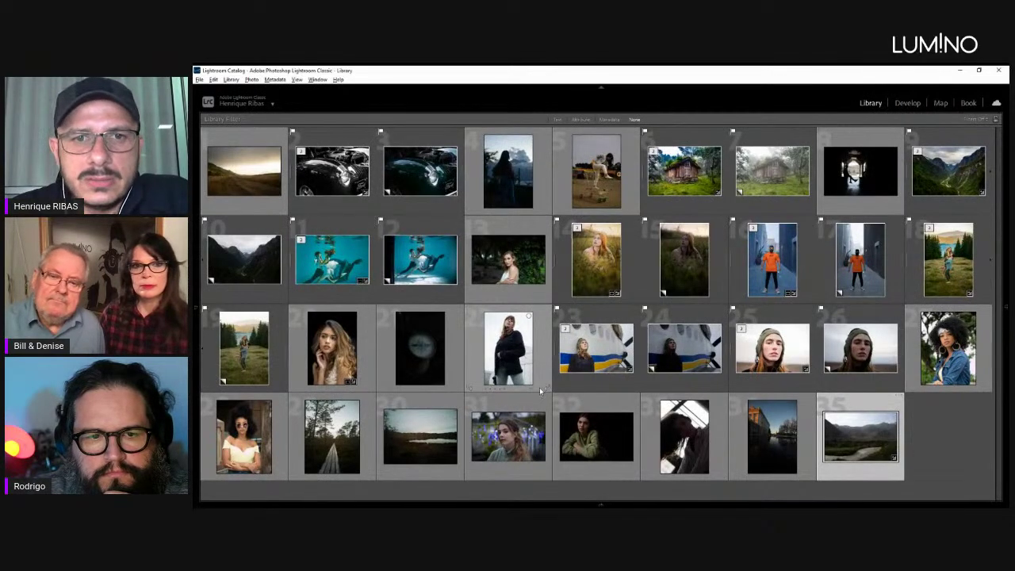
pyautogui.click(535, 365)
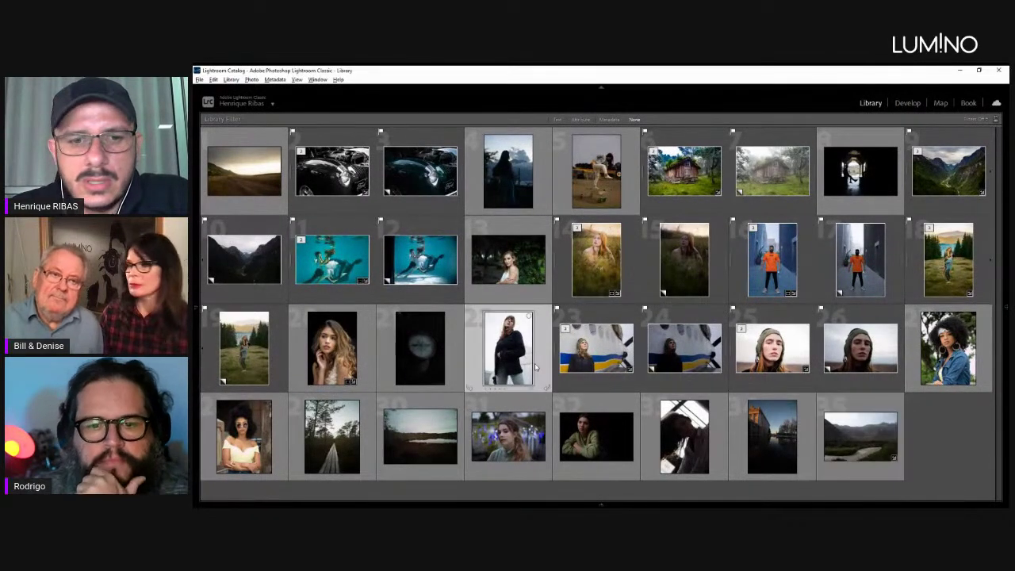
pyautogui.press('d')
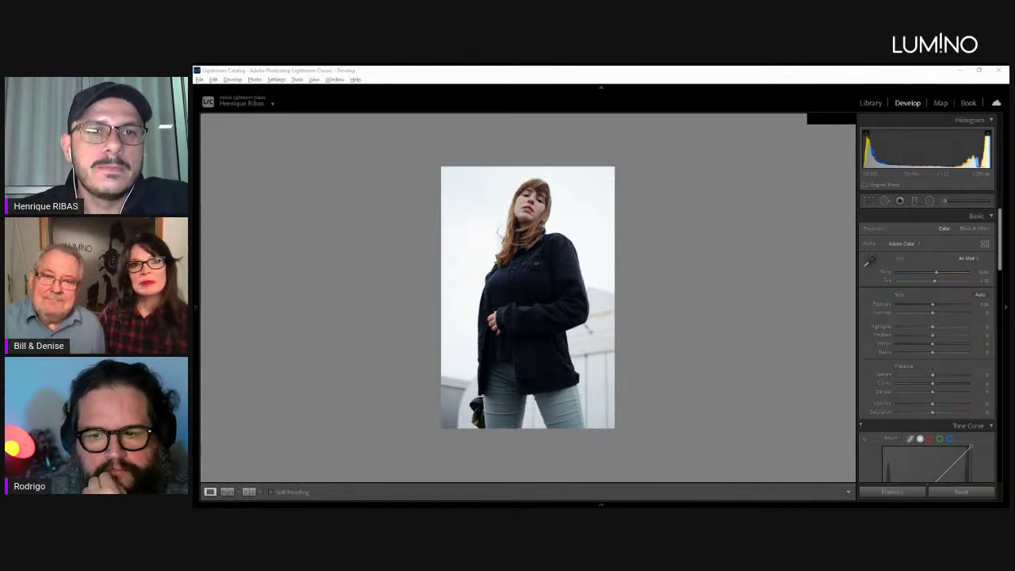
pyautogui.click(601, 312)
pyautogui.click(601, 312)
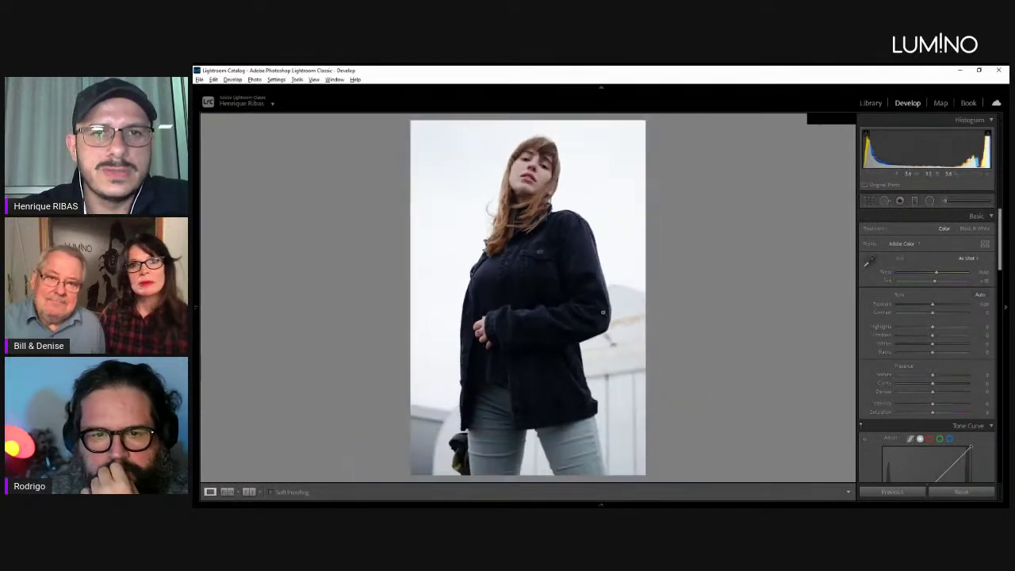
# Add a graduated filter just outside the photo's edge to cover the whole image, and check its coverage with the mask overlay.
pyautogui.click(914, 201)
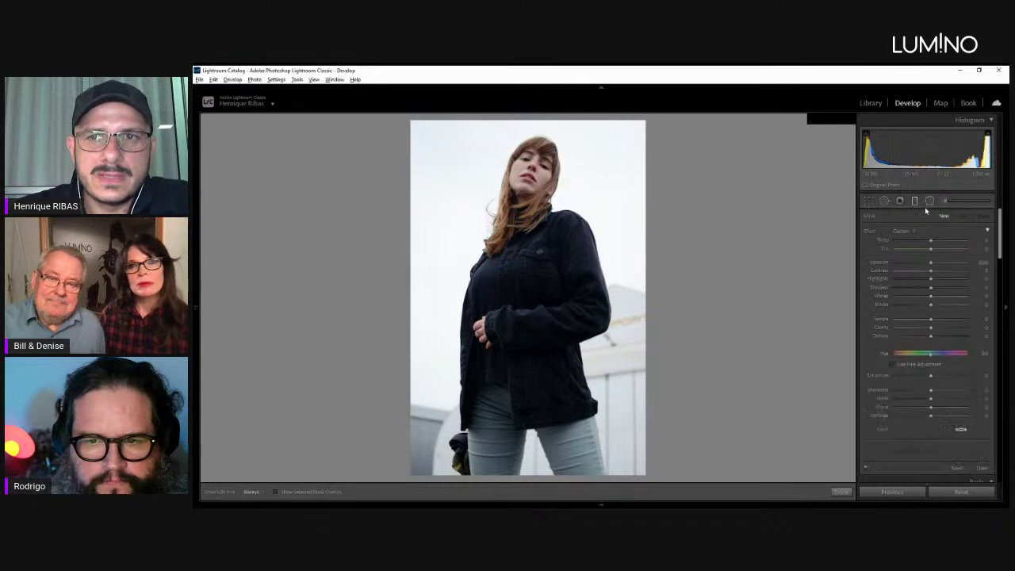
pyautogui.moveTo(664, 262); pyautogui.dragTo(665, 262)
pyautogui.press('o')
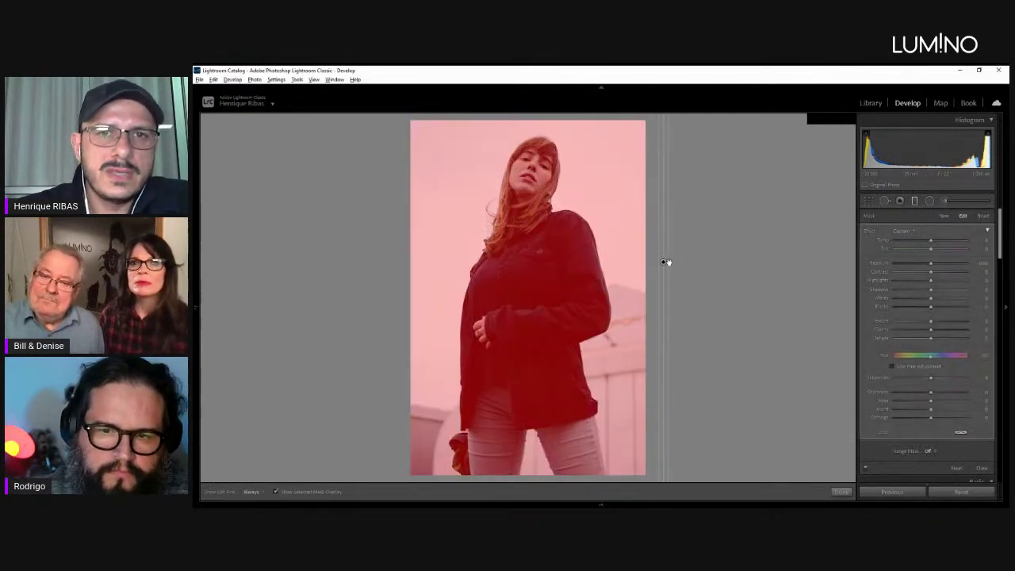
pyautogui.press('o')
pyautogui.press('o')
pyautogui.press('o')
pyautogui.press('o')
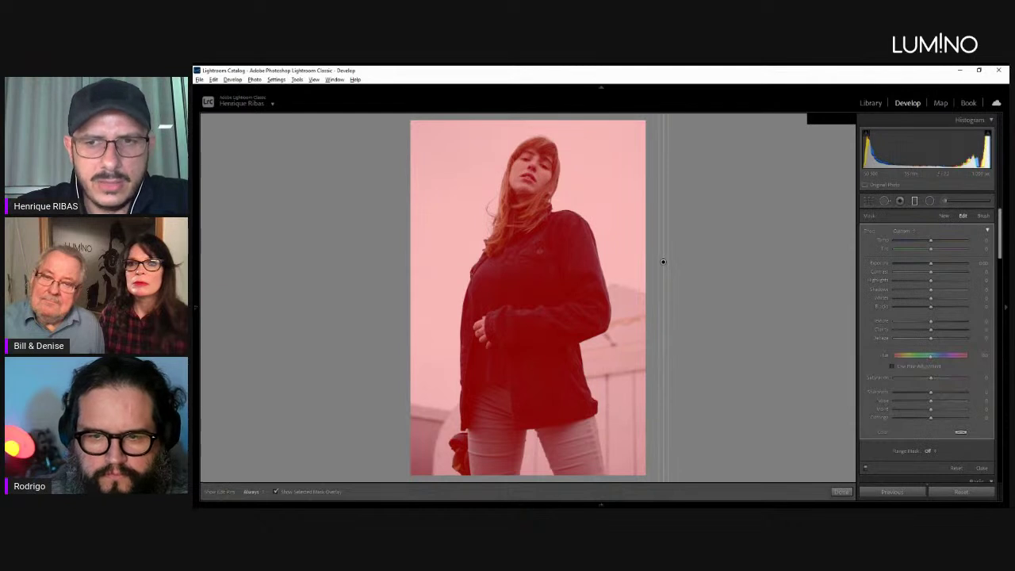
# Limit the filter to the bright background with a Luminance range mask of about 62/100.
pyautogui.click(928, 451)
pyautogui.click(918, 469)
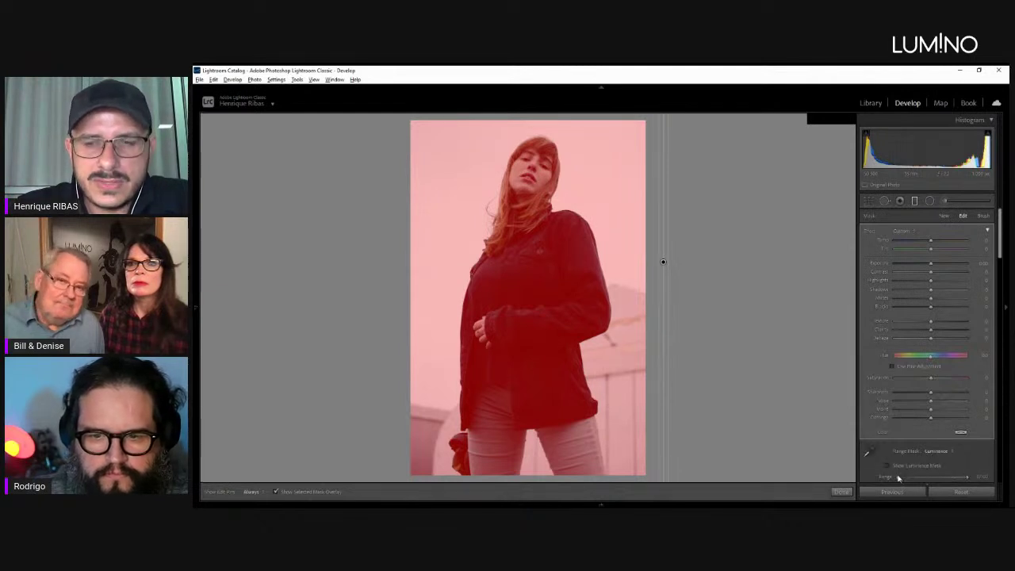
pyautogui.moveTo(899, 478); pyautogui.dragTo(936, 480)
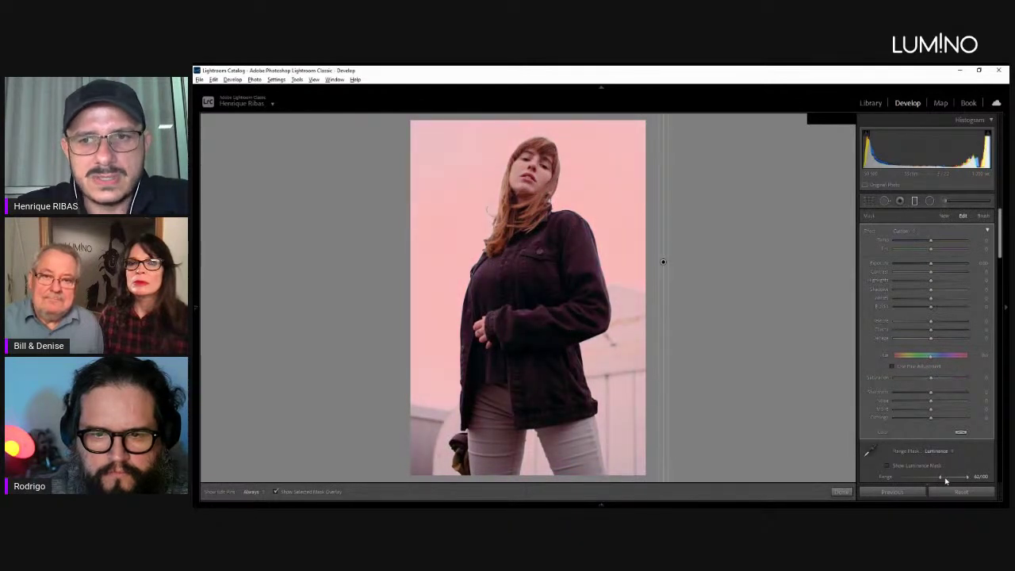
# Check and hide the mask overlay, and whiten the background by raising the filter's Whites to about 60.
pyautogui.press('o')
pyautogui.press('o')
pyautogui.press('o')
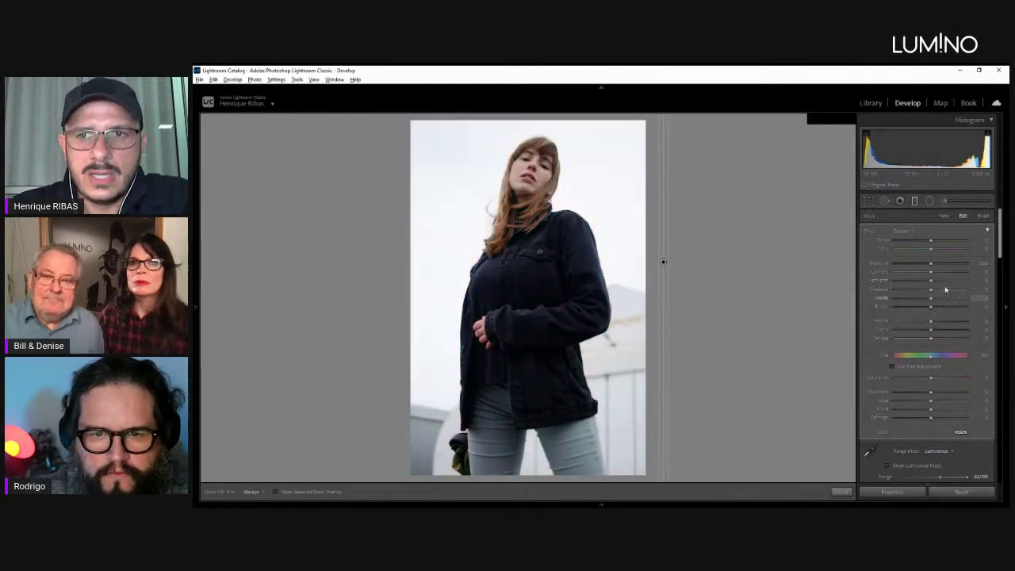
pyautogui.moveTo(932, 303); pyautogui.dragTo(954, 302)
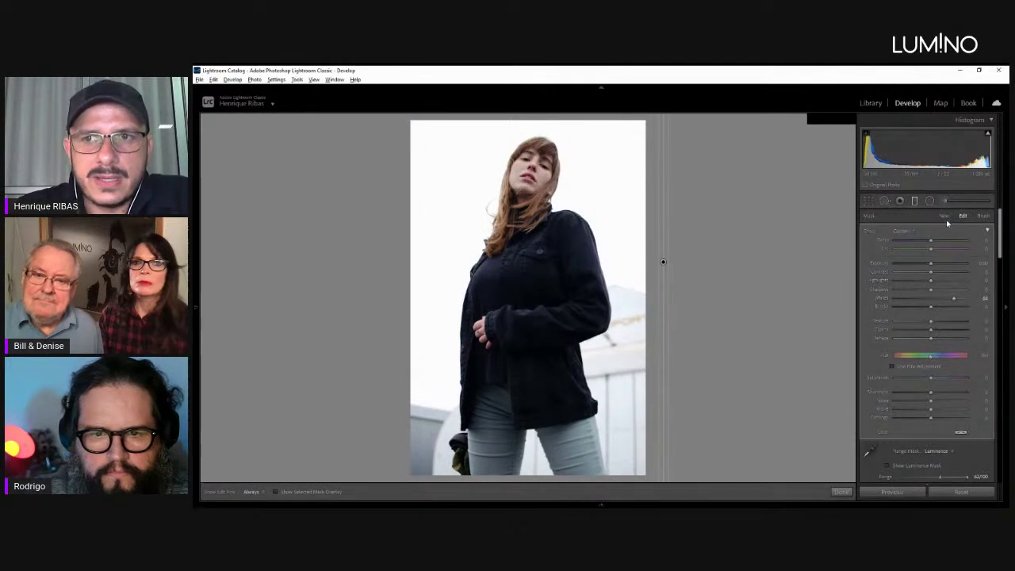
# Add a second graduated filter outside the photo's edge and, with the overlay shown, limit it to dark tones with a 0/33 Luminance range.
pyautogui.click(944, 215)
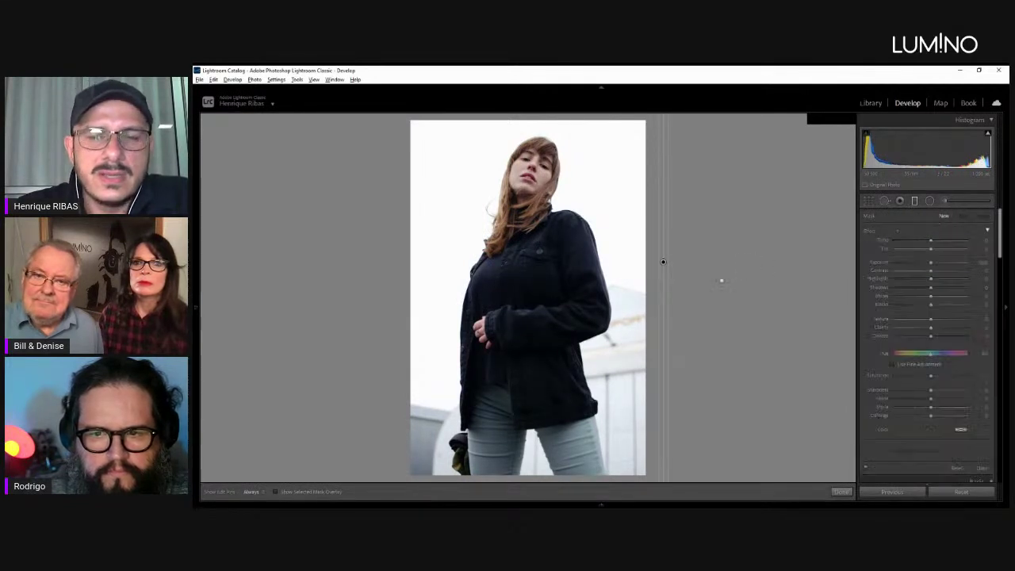
pyautogui.moveTo(674, 286); pyautogui.dragTo(680, 287)
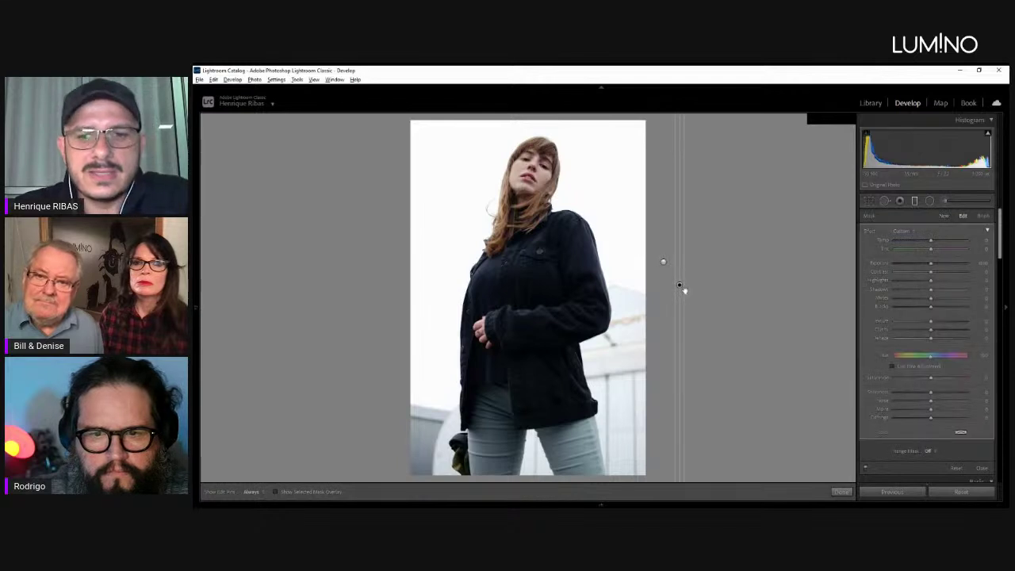
pyautogui.press('o')
pyautogui.click(932, 451)
pyautogui.click(949, 474)
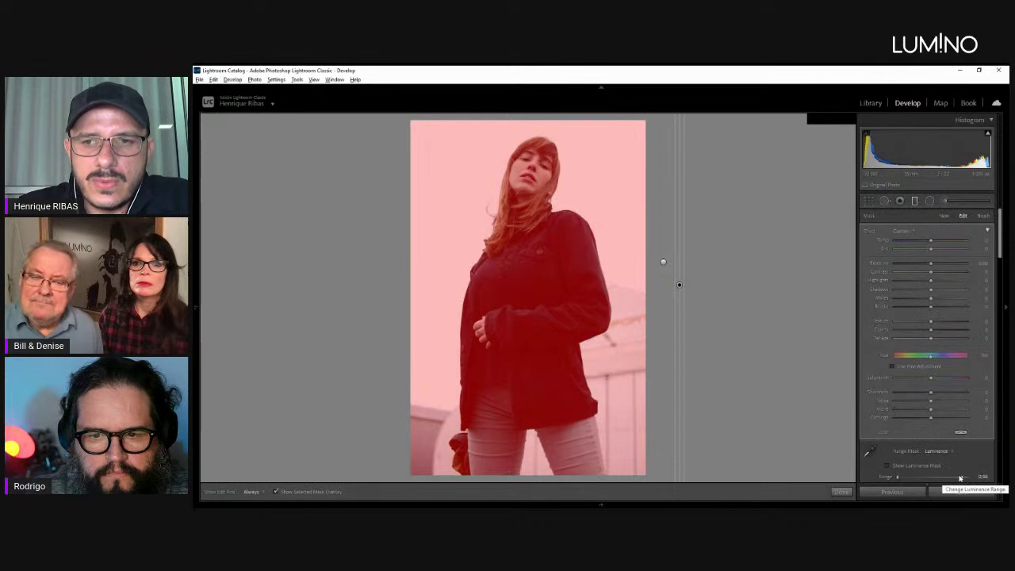
pyautogui.moveTo(930, 477); pyautogui.dragTo(923, 479)
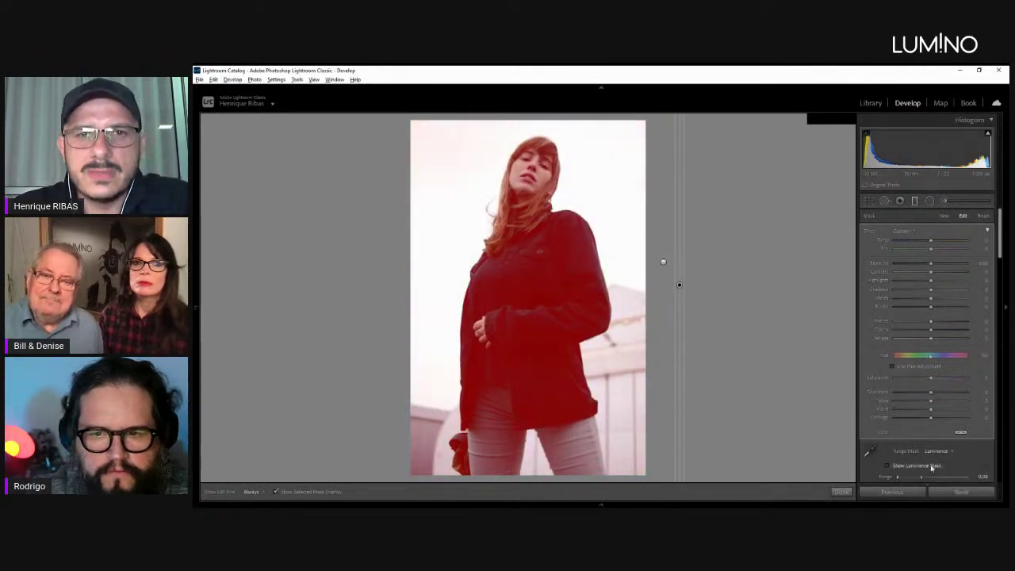
# Hide the mask overlay, lower the second filter's Blacks to about -24, and compare the photo before and after.
pyautogui.press('o')
pyautogui.moveTo(926, 309); pyautogui.dragTo(922, 310)
pyautogui.press('\\')
pyautogui.press('\\')
pyautogui.press('\\')
pyautogui.press('\\')
pyautogui.press('\\')
pyautogui.press('\\')
pyautogui.press('\\')
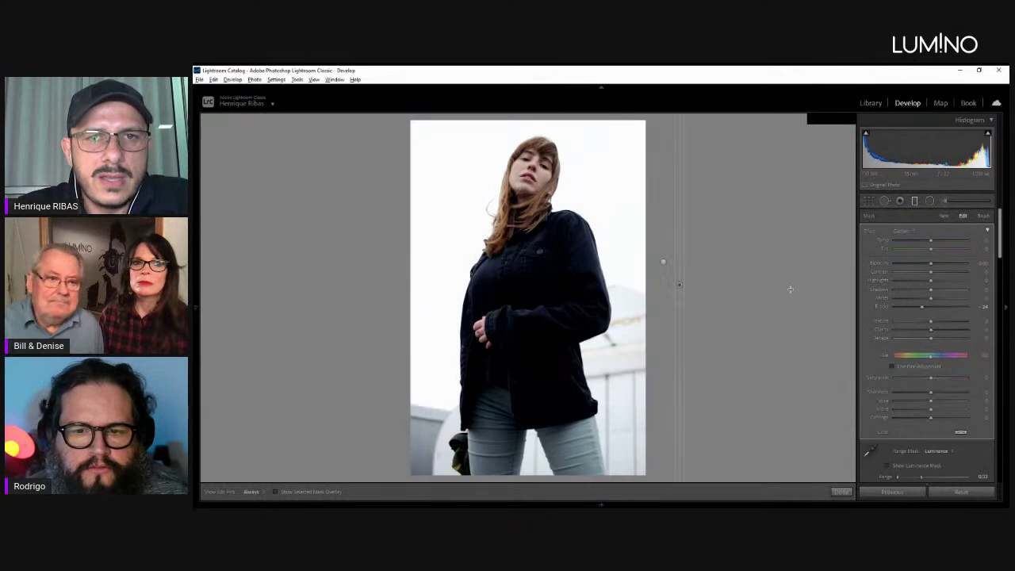
pyautogui.press('\\')
pyautogui.press('\\')
pyautogui.press('\\')
pyautogui.press('\\')
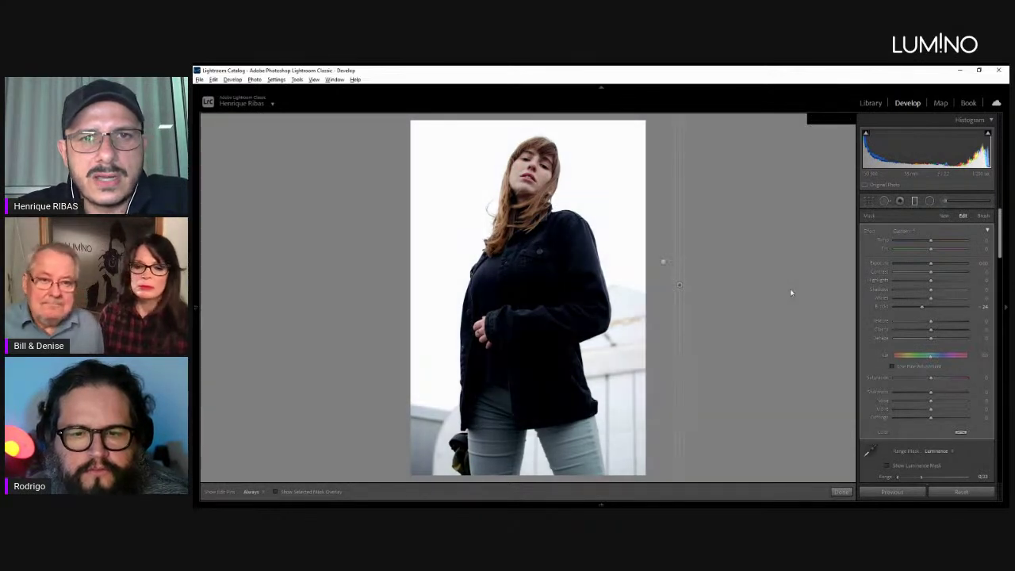
pyautogui.press('\\')
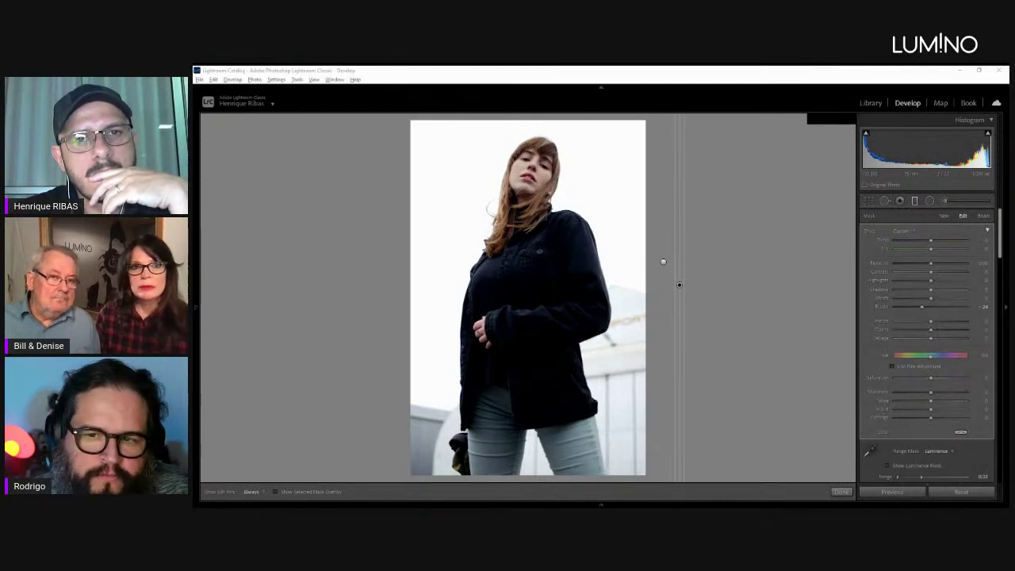
pyautogui.press('g')
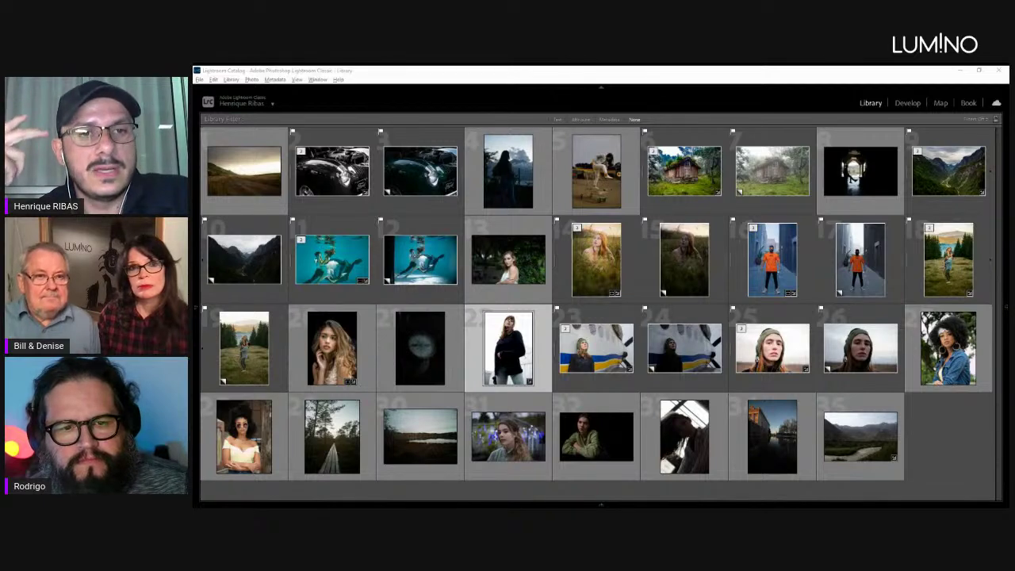
pyautogui.click(800, 304)
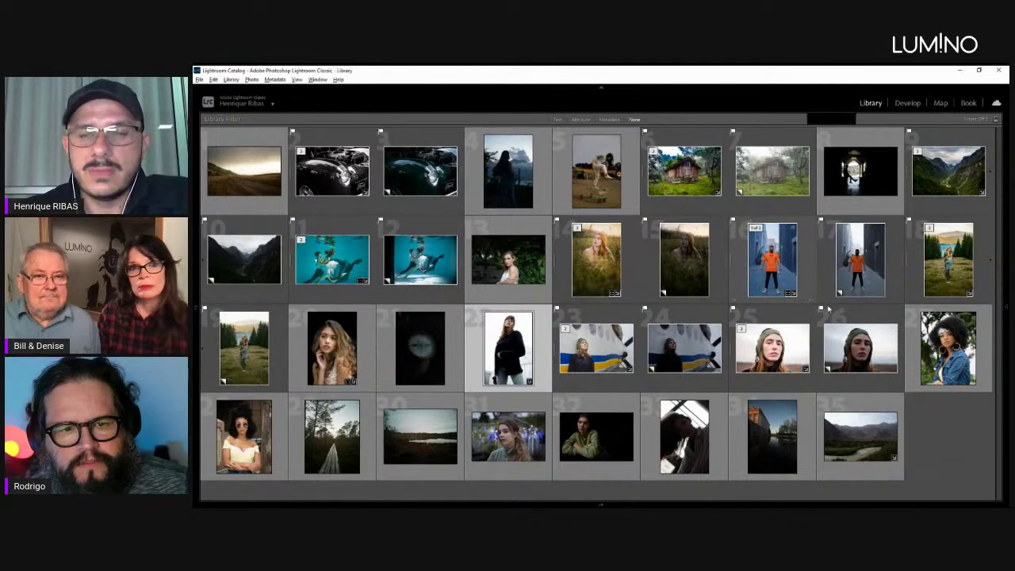
pyautogui.press('d')
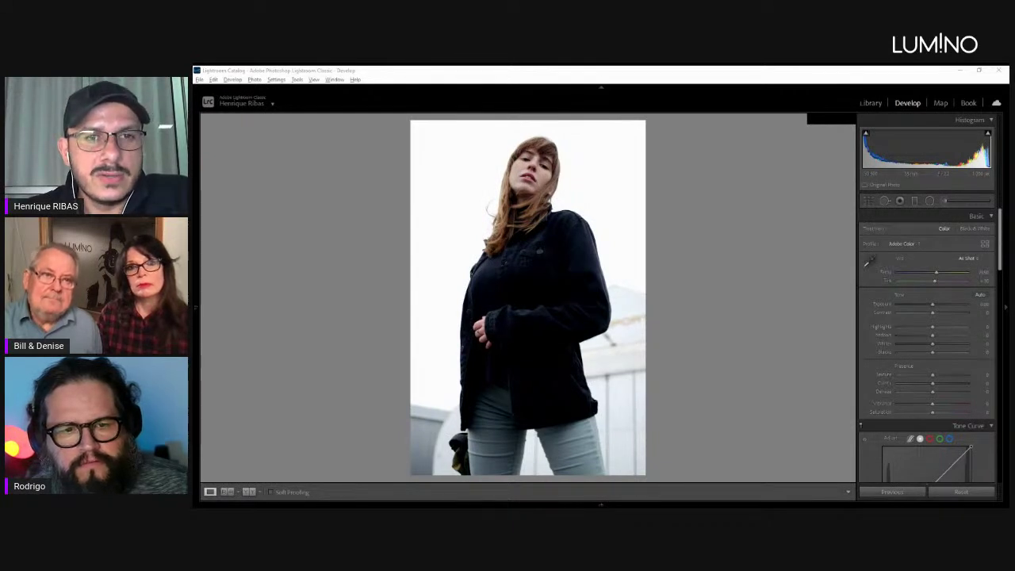
pyautogui.click(849, 206)
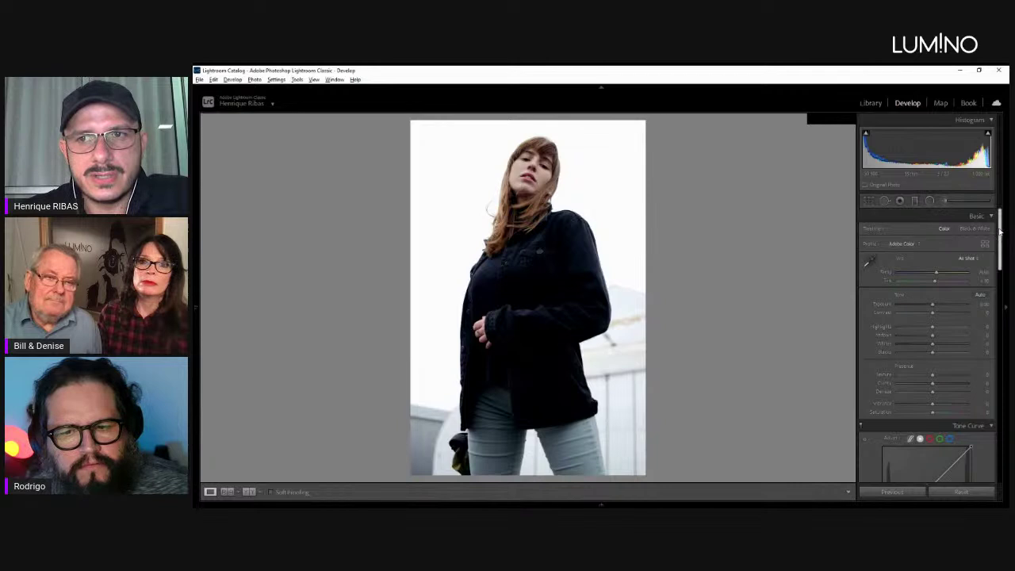
# Boost contrast with the parametric Tone Curve by raising Highlights to about +46 and Lights to about +35 and lowering Darks and Shadows.
pyautogui.scroll(-5, 1000, 230)
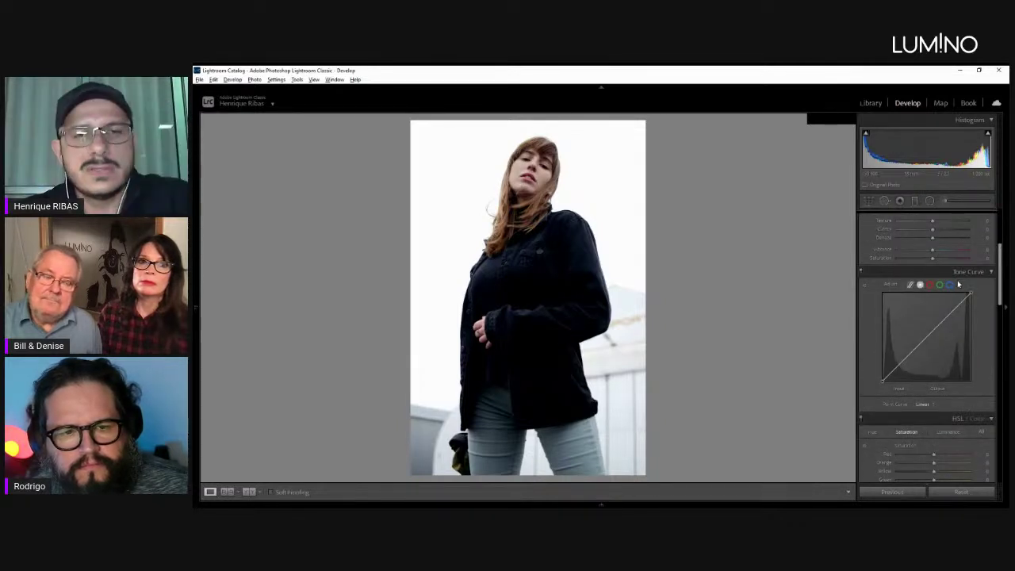
pyautogui.click(910, 285)
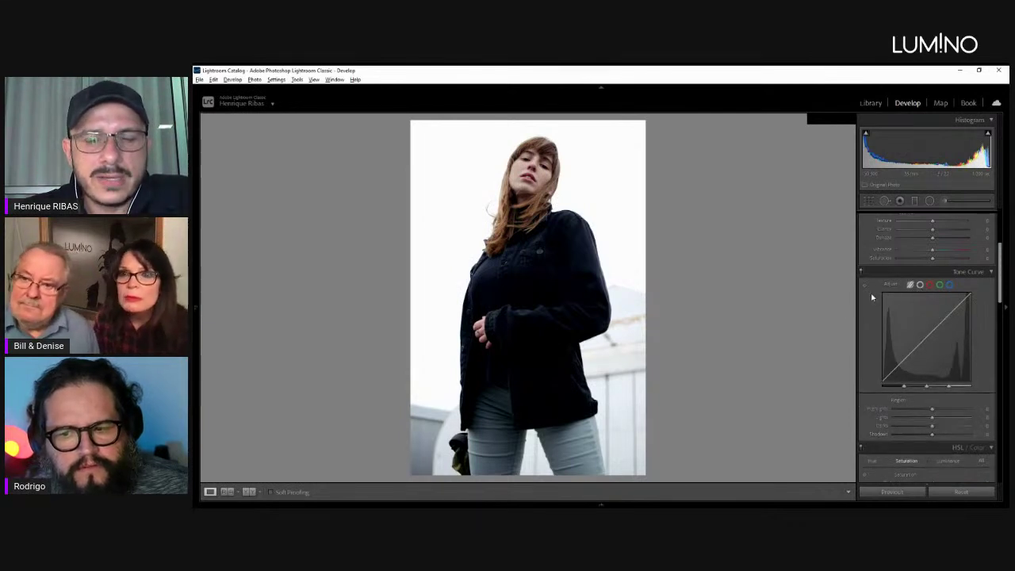
pyautogui.moveTo(932, 409); pyautogui.dragTo(920, 434)
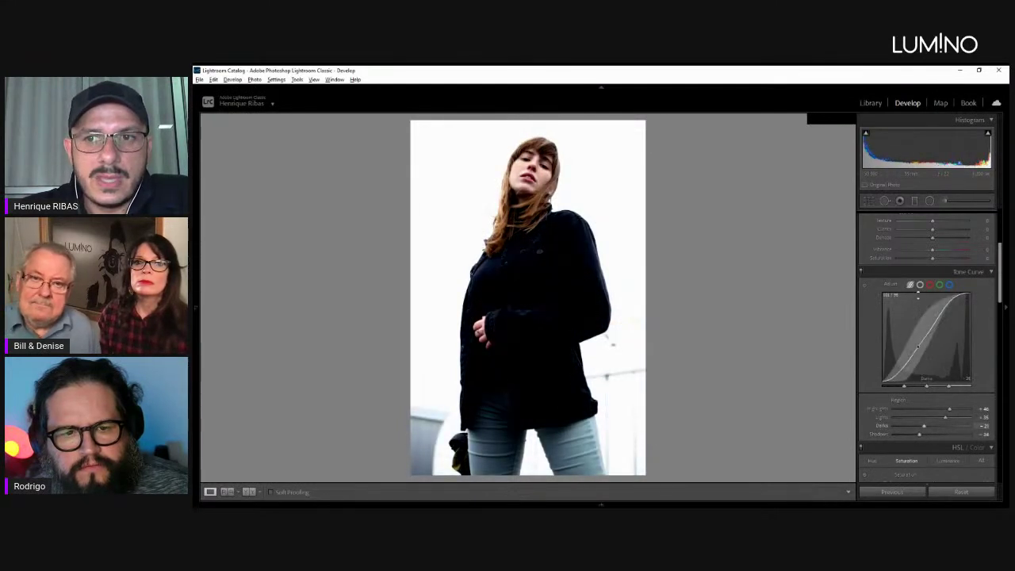
# Shape the point curve by raising the midtones, lifting the black point and lowering the white point to an output of about 227.
pyautogui.click(920, 285)
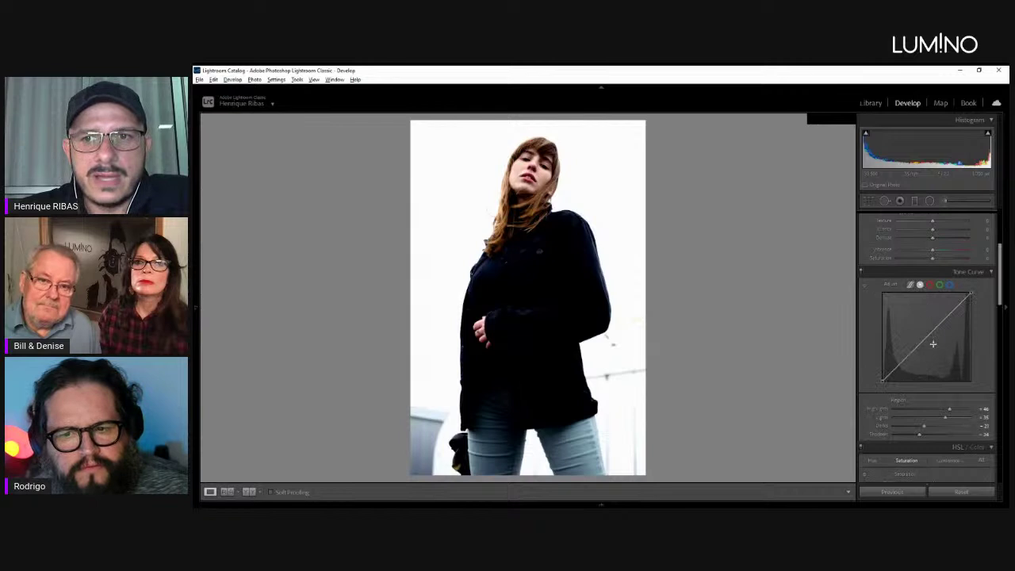
pyautogui.moveTo(927, 338); pyautogui.dragTo(925, 329)
pyautogui.moveTo(882, 381); pyautogui.dragTo(882, 376)
pyautogui.moveTo(971, 294); pyautogui.dragTo(971, 302)
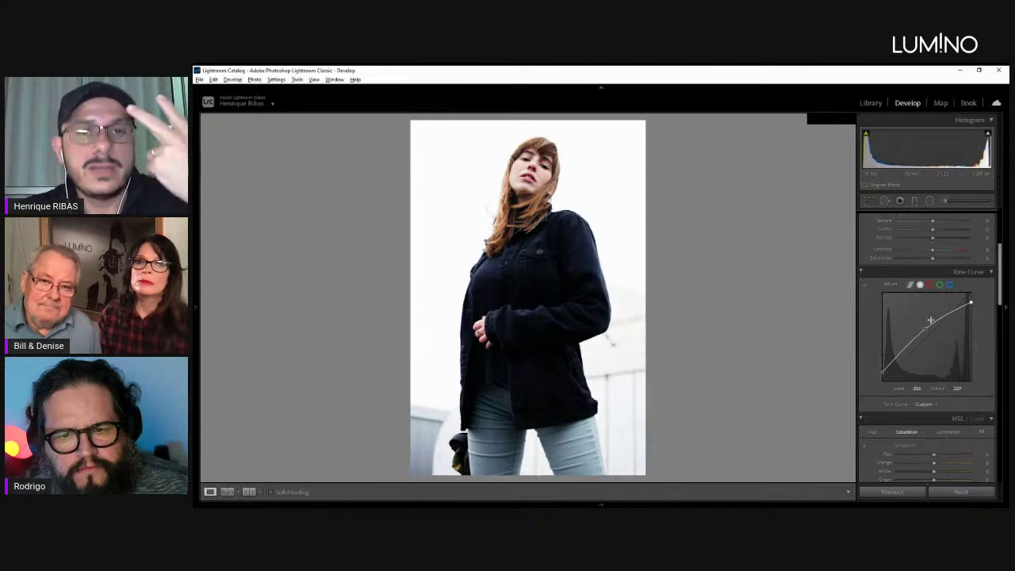
# Look through the color channel curves and bend the blue channel's curve up, finishing with it bent below the diagonal for a warmer tint.
pyautogui.click(931, 285)
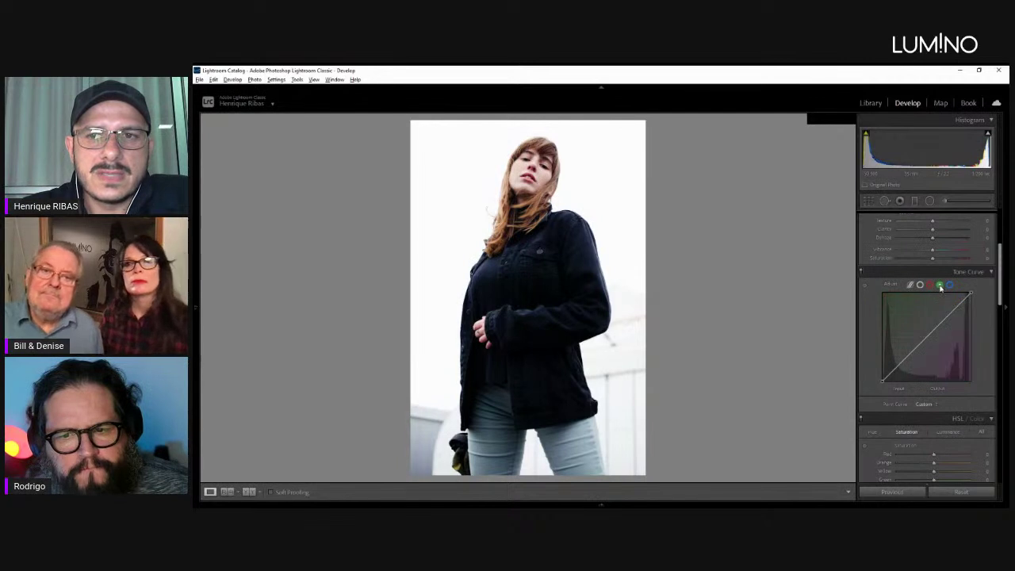
pyautogui.click(951, 285)
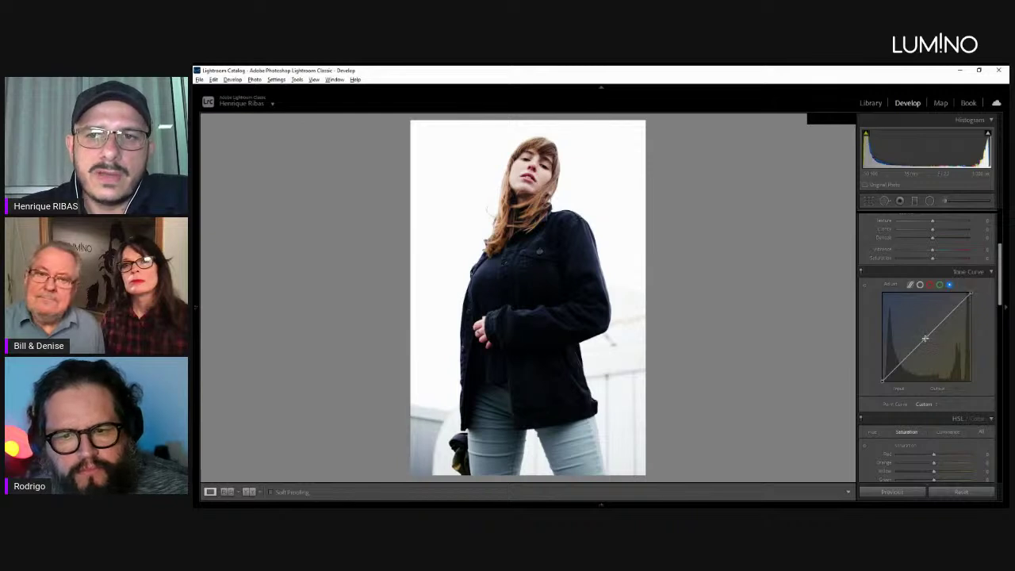
pyautogui.moveTo(925, 343); pyautogui.dragTo(953, 310)
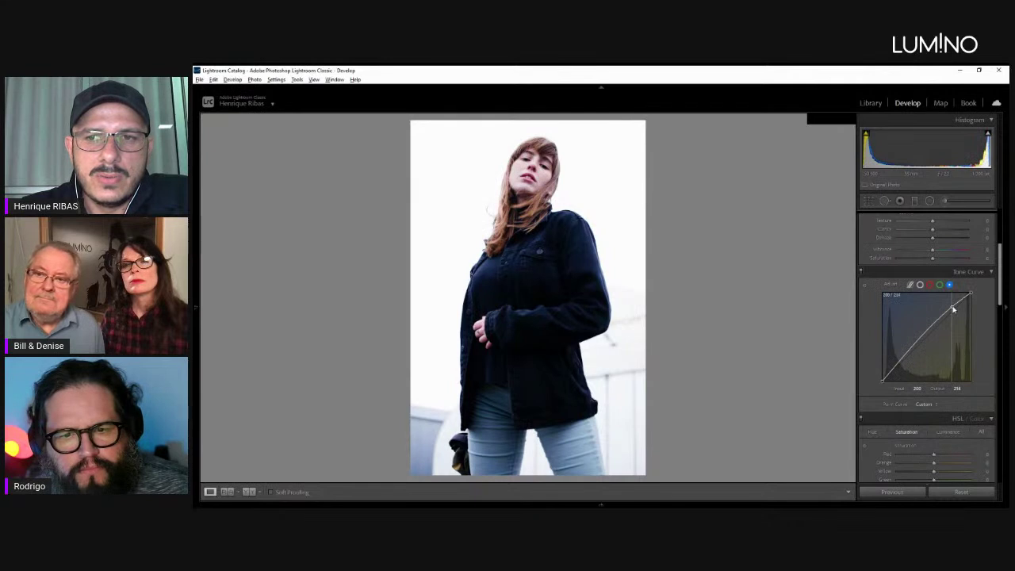
pyautogui.moveTo(953, 309); pyautogui.dragTo(956, 311)
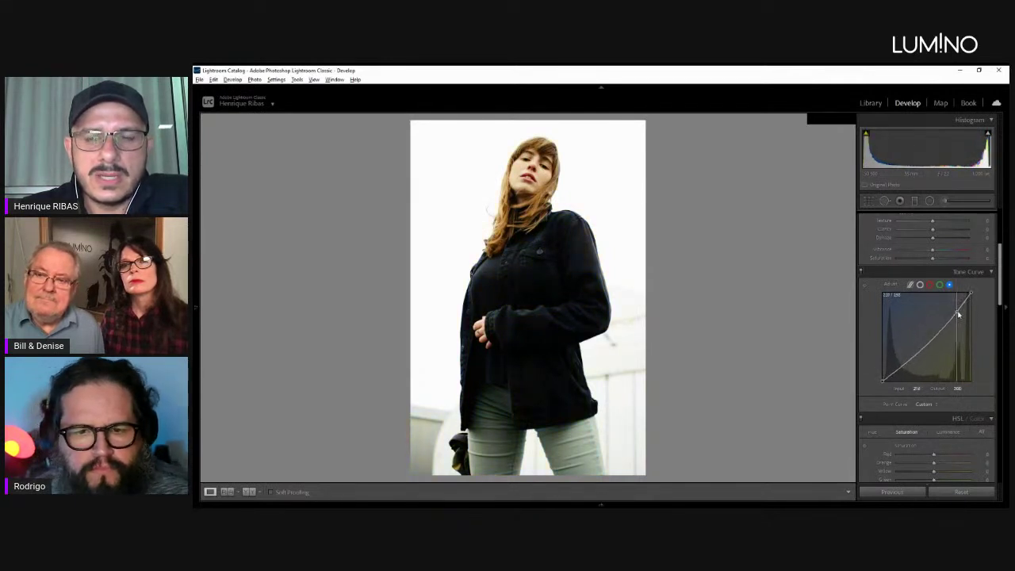
# Try raising the red channel's curve to an output of about 232 at input 210, and undo it.
pyautogui.click(931, 285)
pyautogui.moveTo(950, 312); pyautogui.dragTo(956, 299)
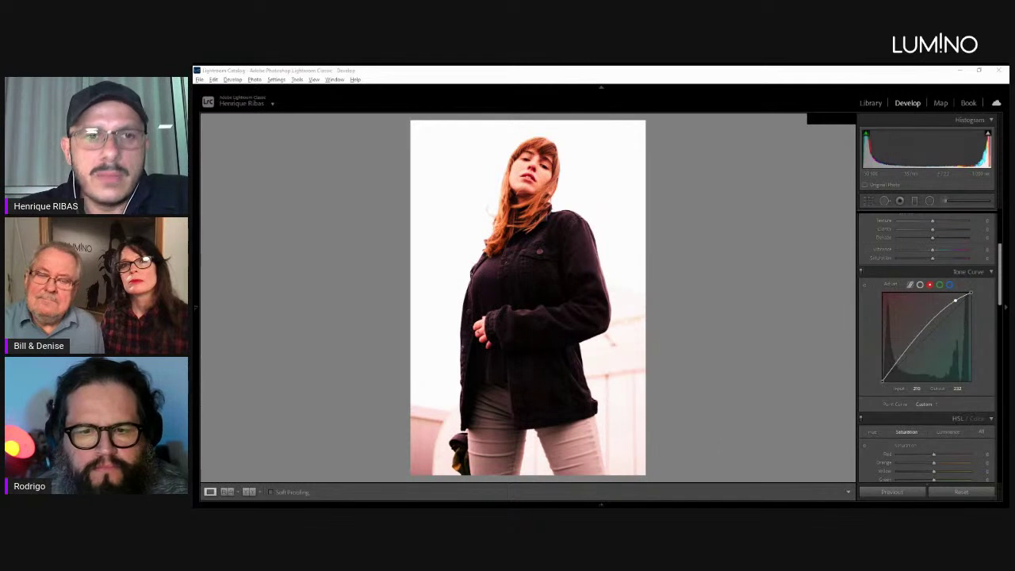
pyautogui.click(843, 375)
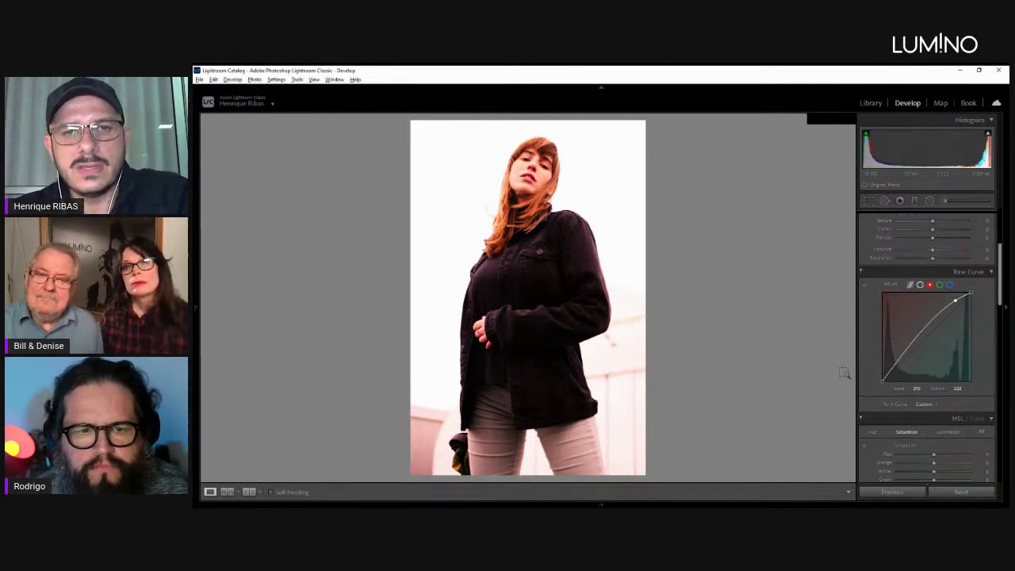
pyautogui.hotkey('ctrl', 'z')
# Return to the Library grid, reveal the folder list of the local disk, and open the wedding folder.
pyautogui.press('g')
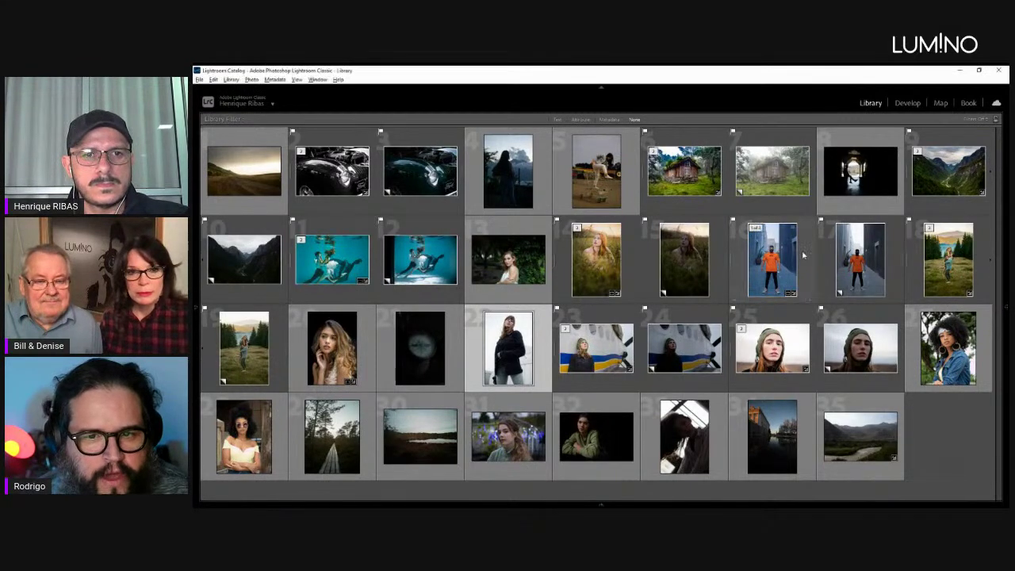
pyautogui.click(196, 252)
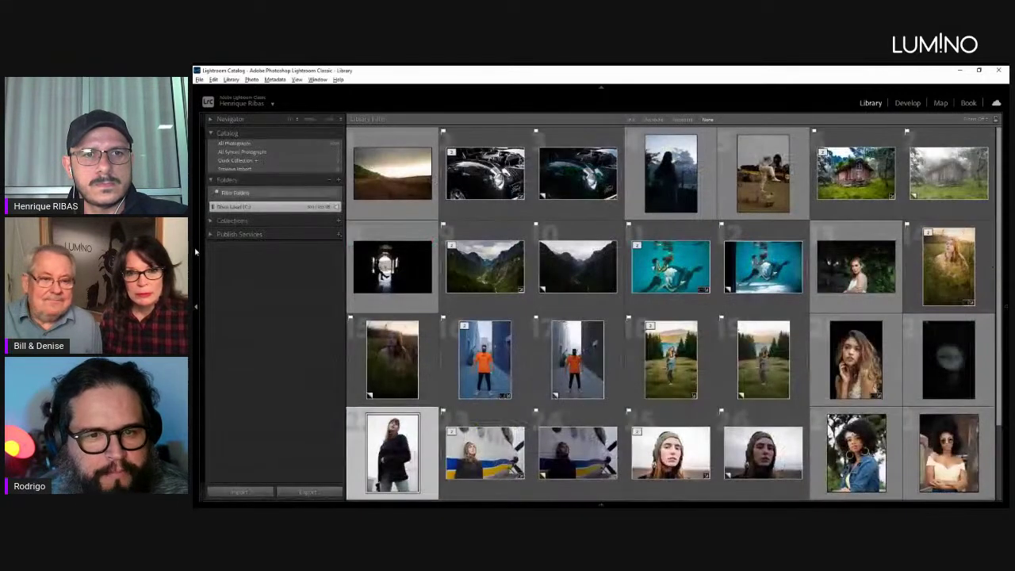
pyautogui.click(225, 208)
pyautogui.click(263, 226)
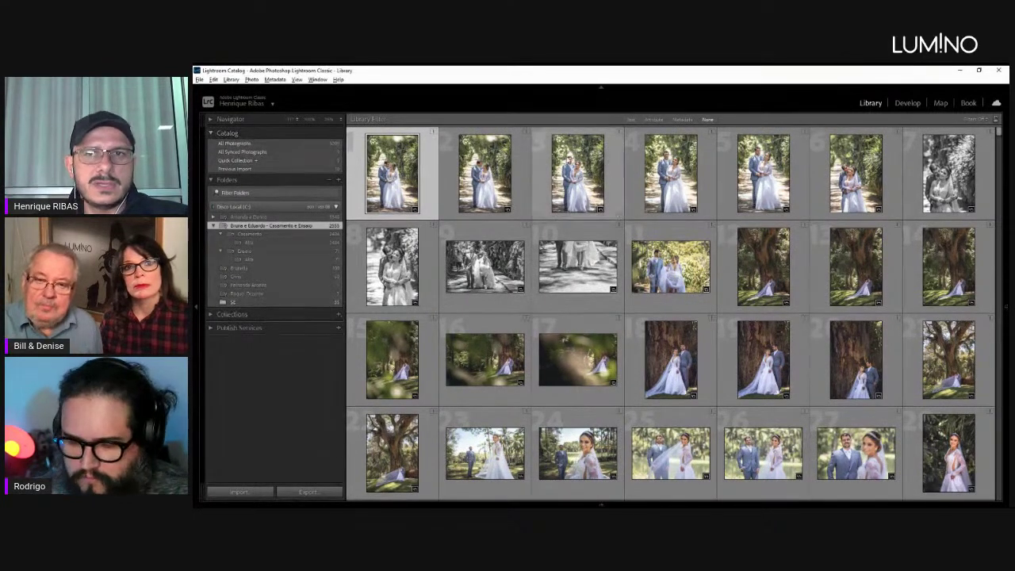
# Show all photographs in the catalog and reopen the sample photos folder at the end of the disk's folder list.
pyautogui.click(212, 134)
pyautogui.click(212, 133)
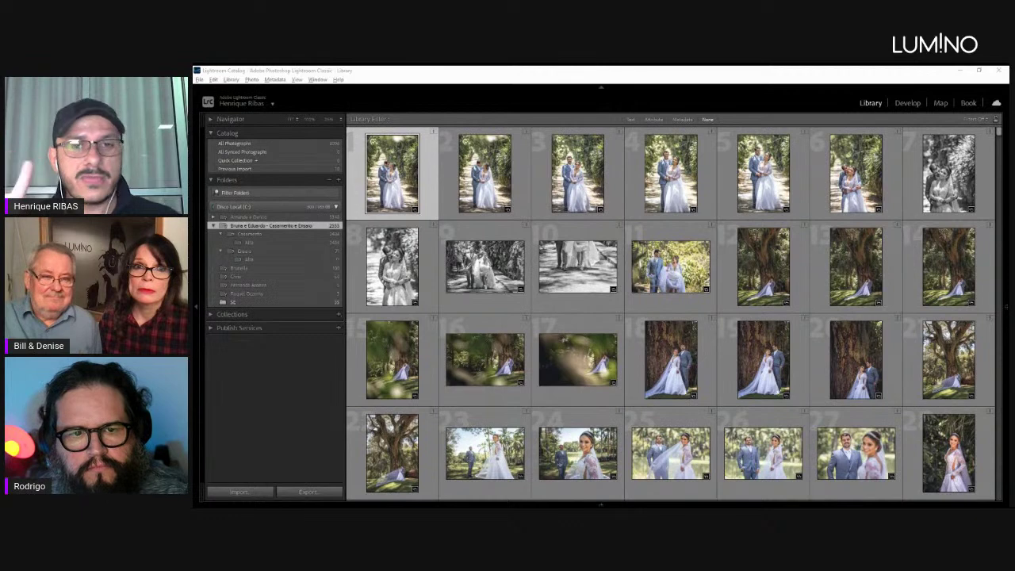
pyautogui.click(316, 148)
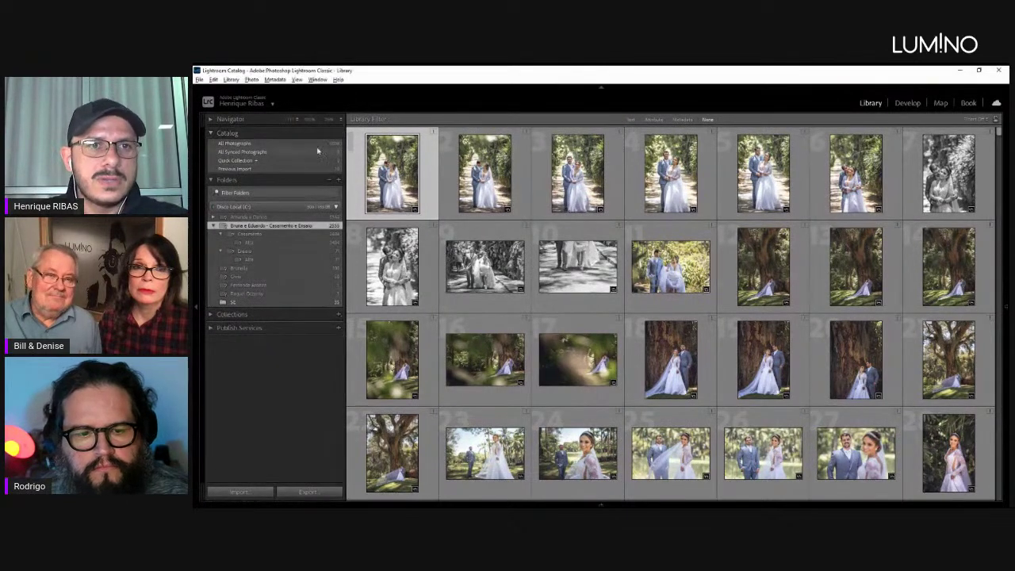
pyautogui.click(313, 143)
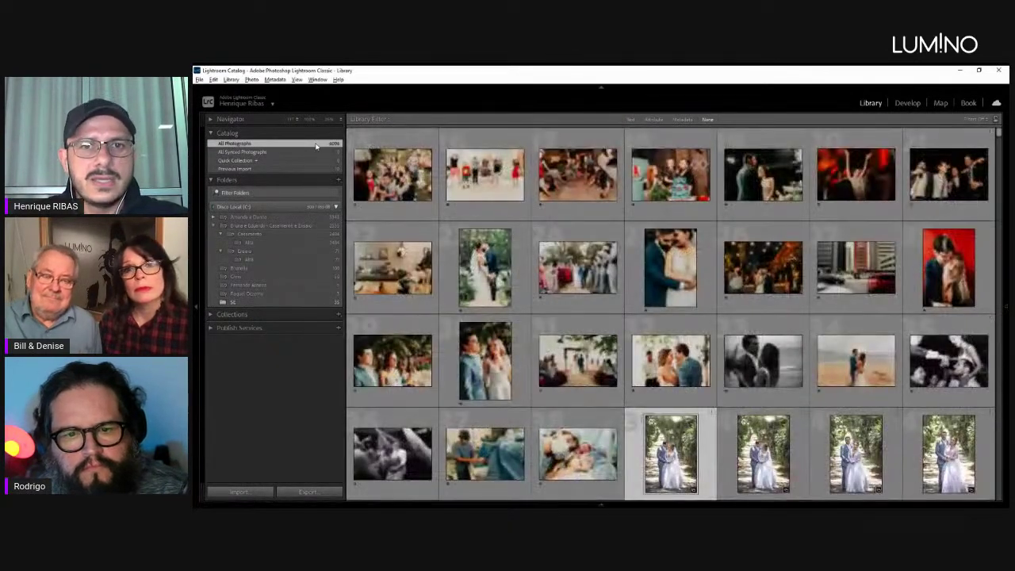
pyautogui.click(255, 301)
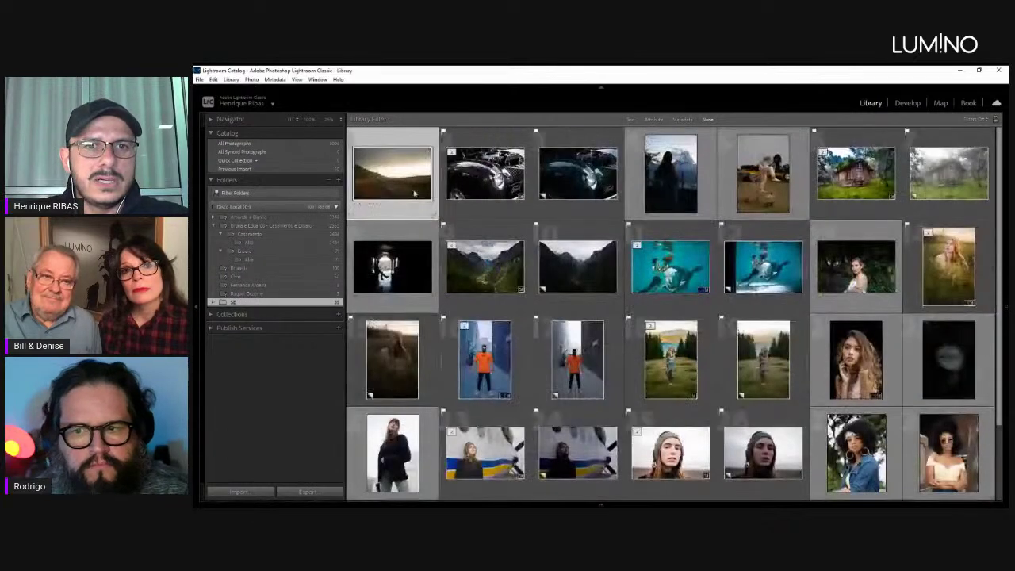
# Expand the Navigator preview and the Histogram, and step through the first photos to the woman silhouetted against the sky.
pyautogui.click(210, 121)
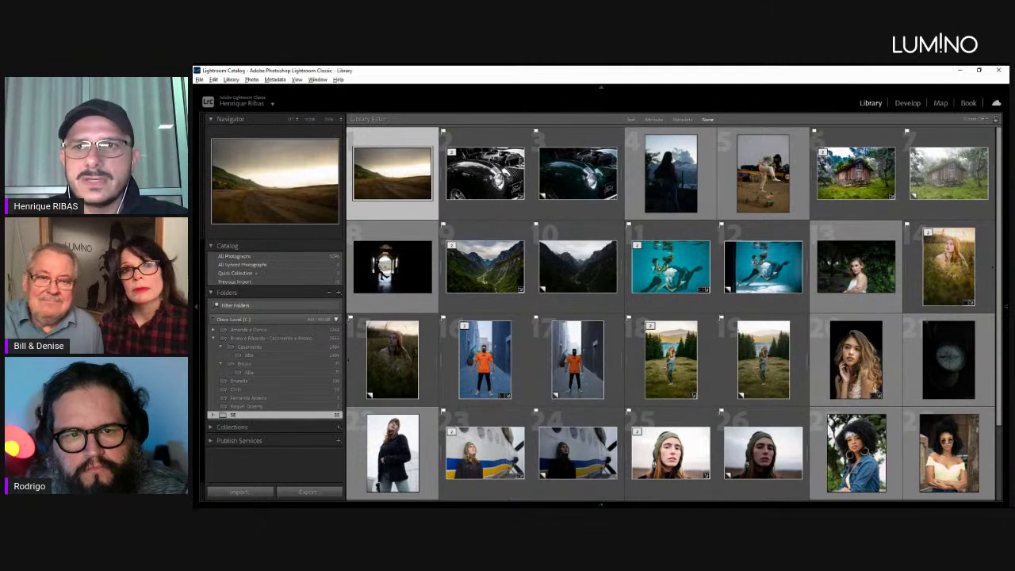
pyautogui.click(1003, 160)
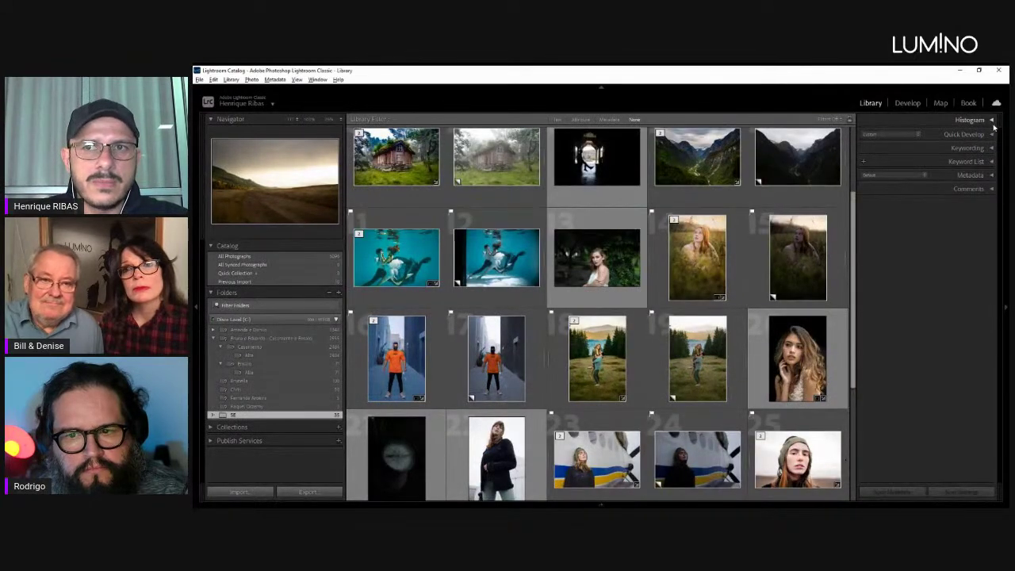
pyautogui.click(991, 121)
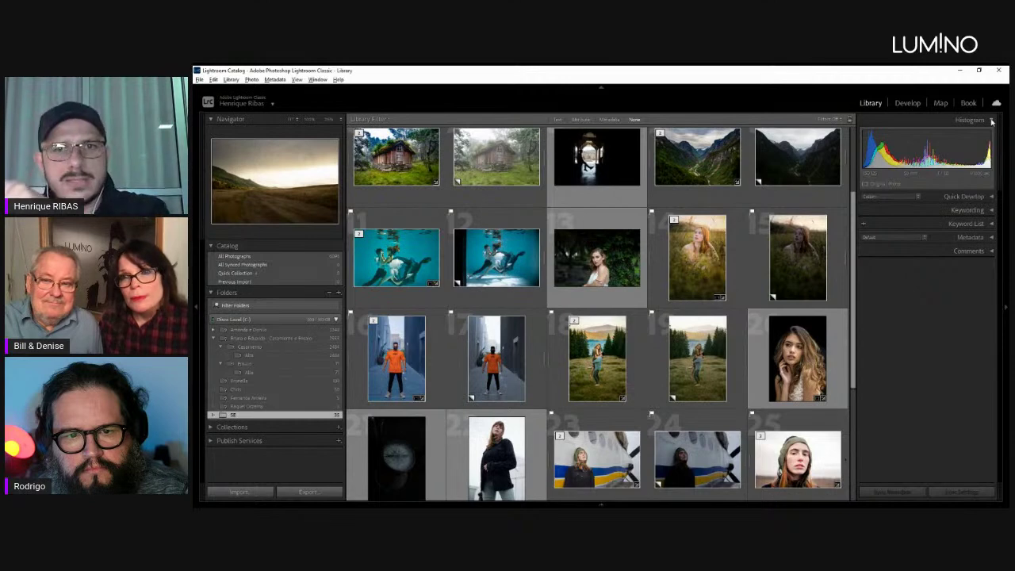
pyautogui.press('Right')
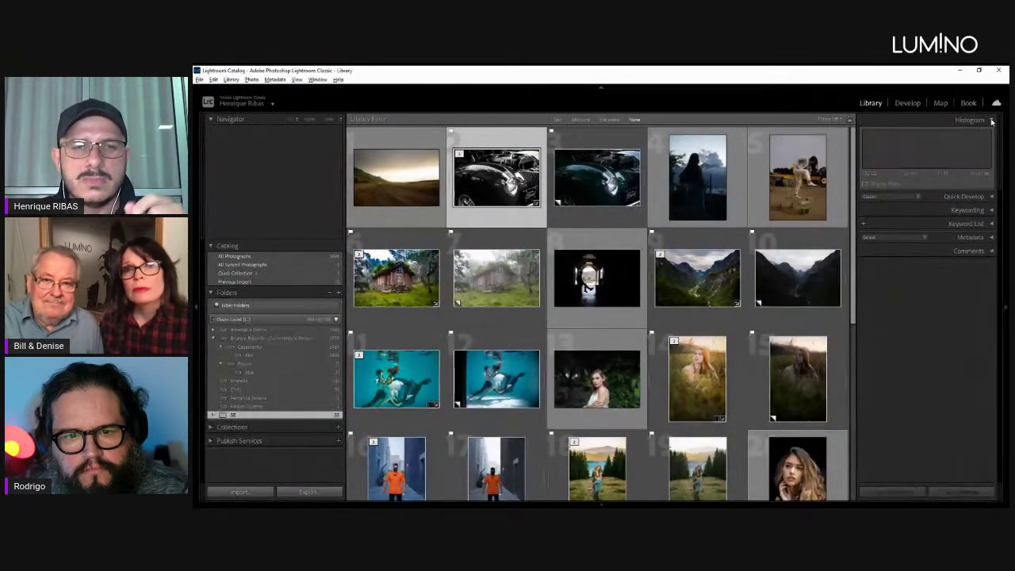
pyautogui.press('Right')
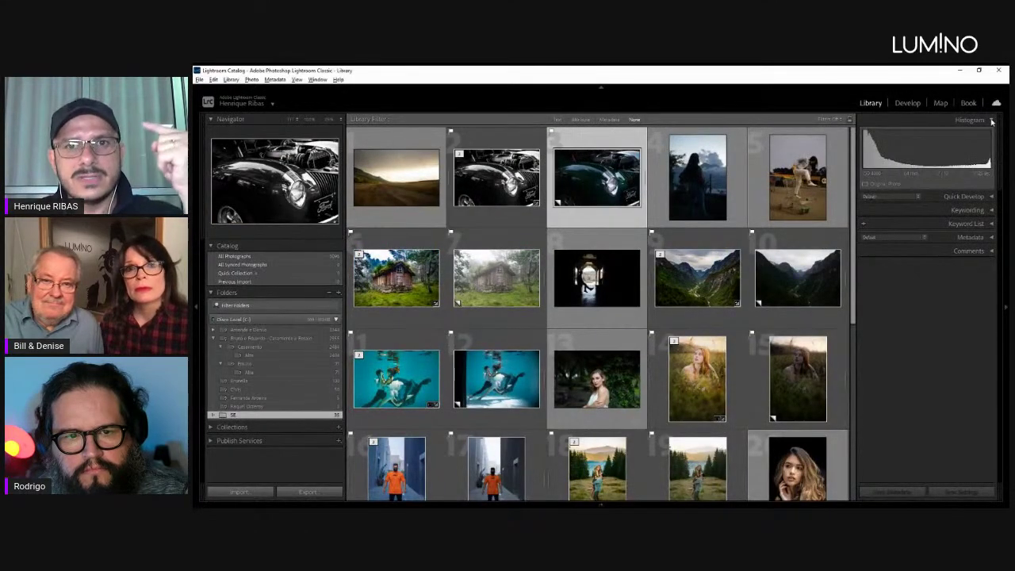
pyautogui.press('Right')
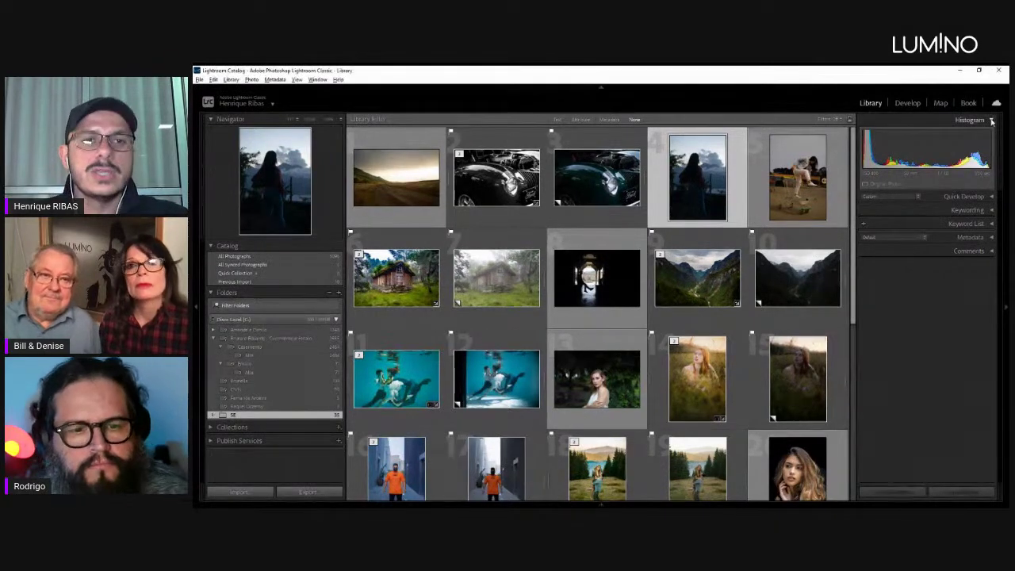
# Collapse the Histogram and Navigator, and open the first photo, the dirt-road landscape, in the enlarged Loupe view.
pyautogui.click(992, 121)
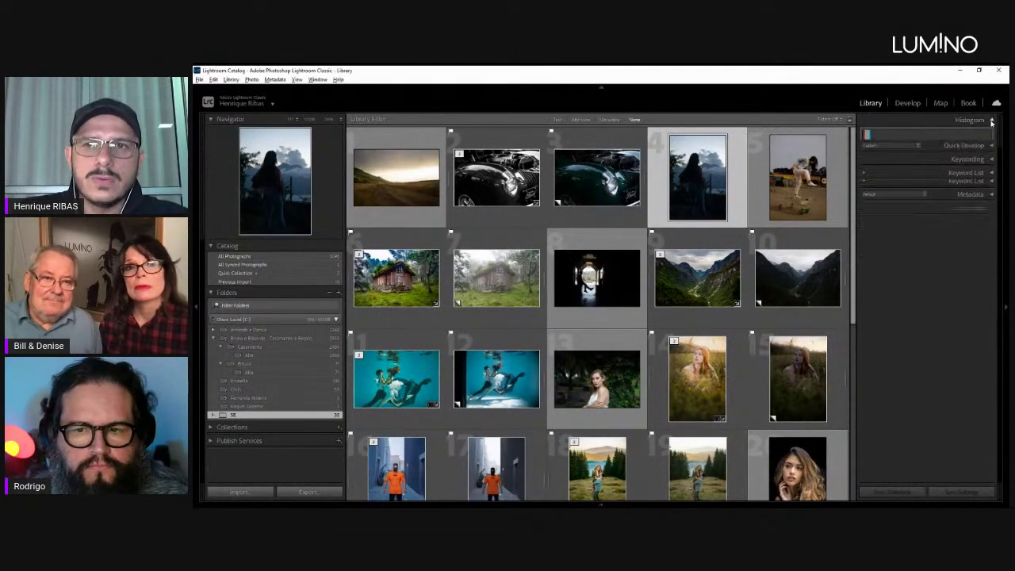
pyautogui.click(230, 119)
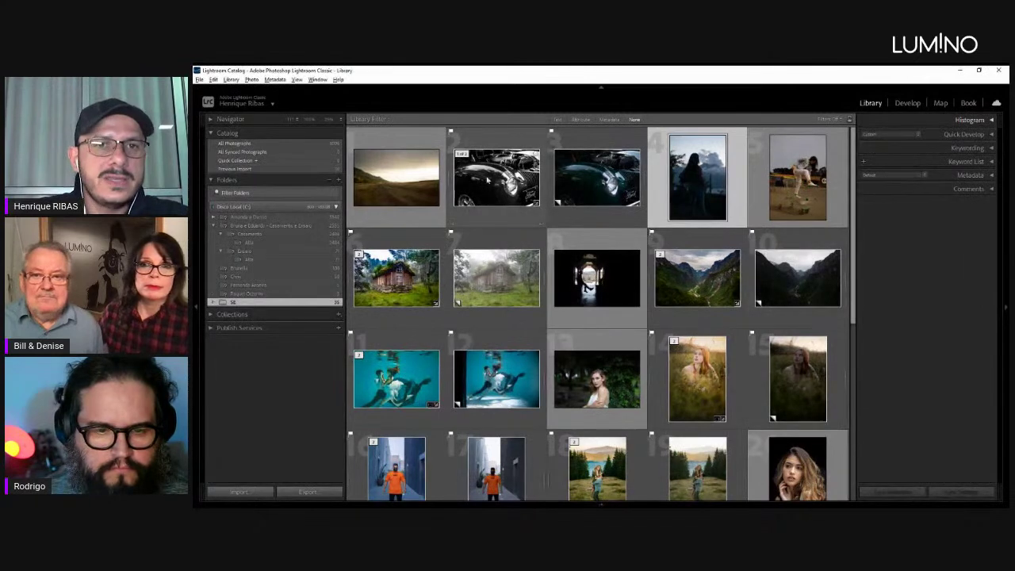
pyautogui.click(414, 174)
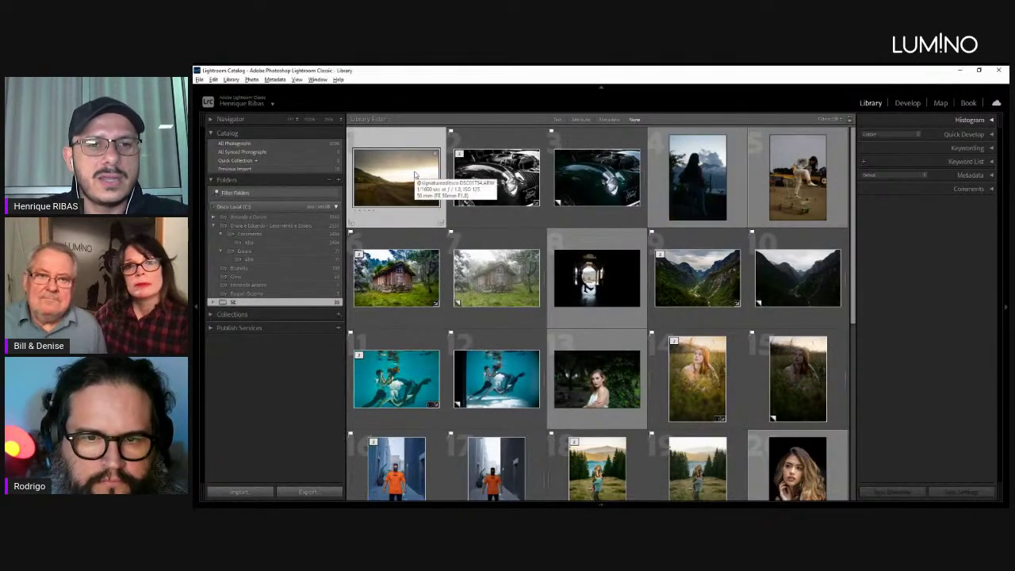
pyautogui.doubleClick(414, 174)
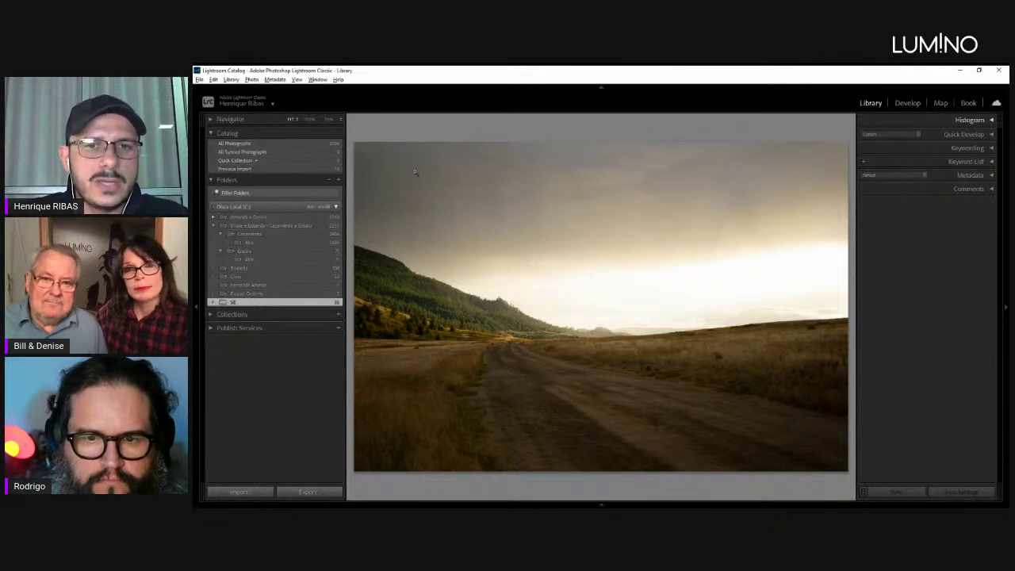
# Compare the landscape photo's rendering by switching between the Develop and Library modules, and reveal the filmstrip.
pyautogui.click(906, 104)
pyautogui.click(871, 103)
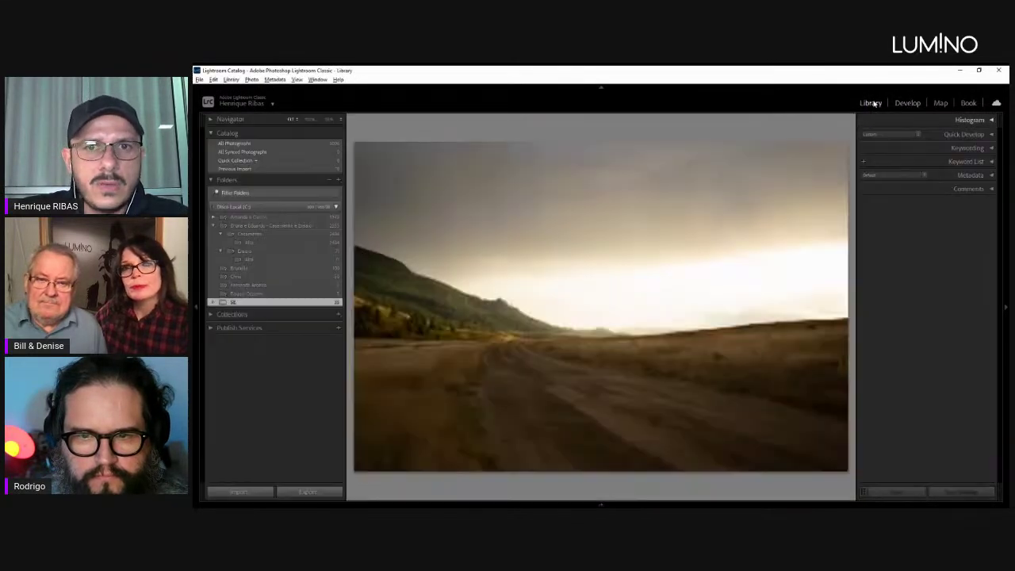
pyautogui.click(904, 104)
pyautogui.click(879, 104)
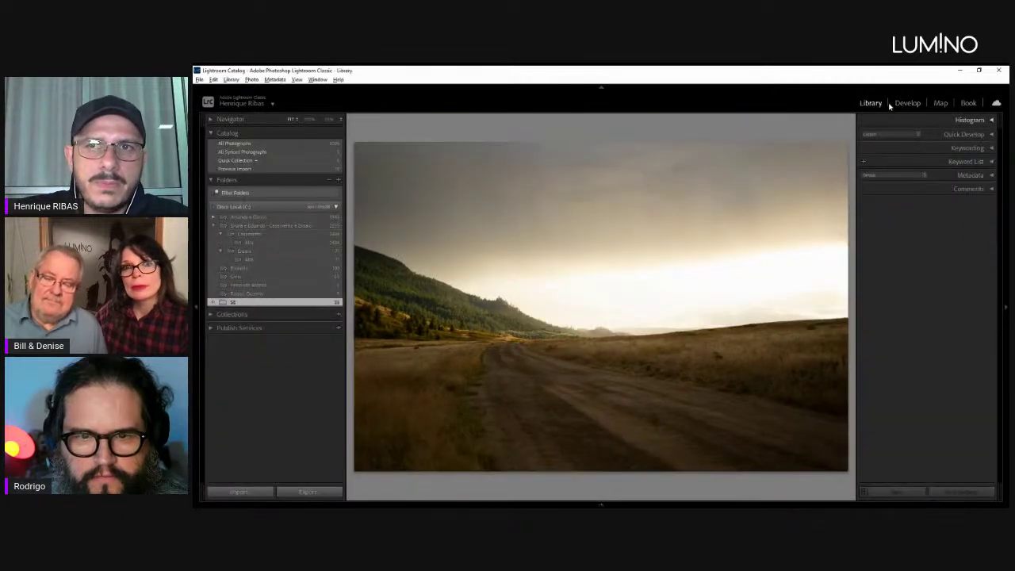
pyautogui.click(411, 502)
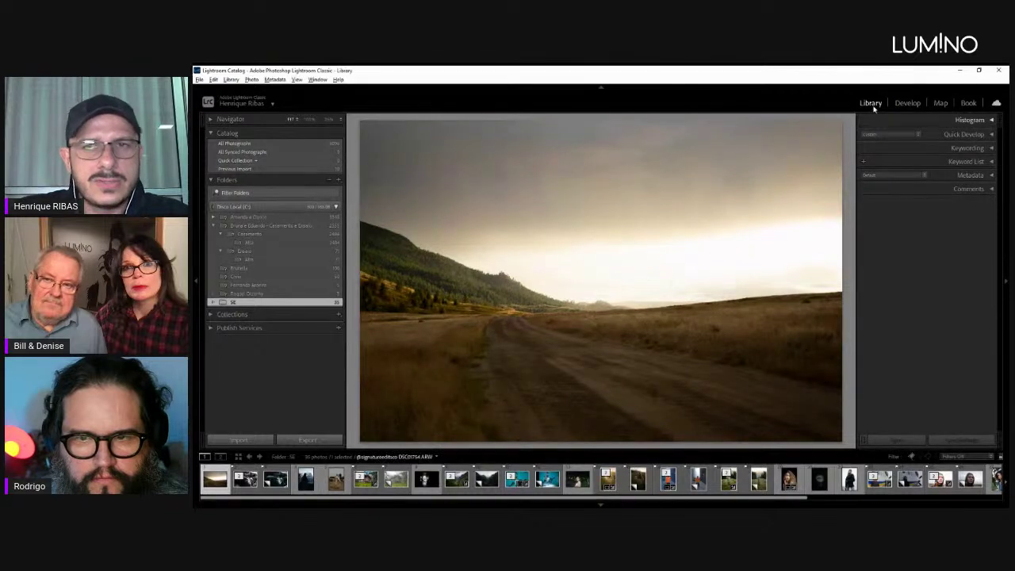
# Bring the silhouetted woman's photo into Develop, raise Exposure by about 1.2 stops, and set Whites to +29 and Blacks to -11.
pyautogui.click(908, 103)
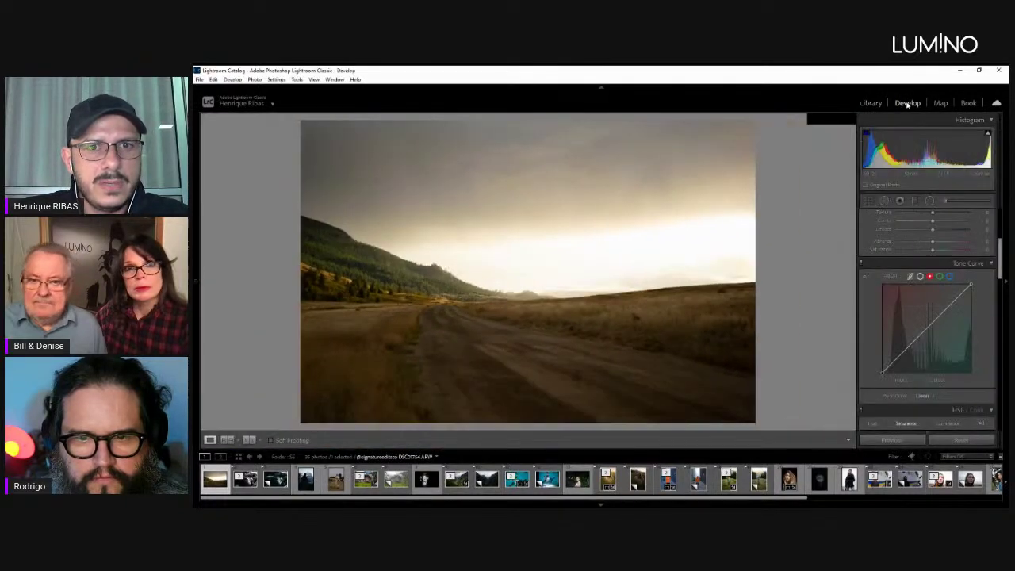
pyautogui.press('Right')
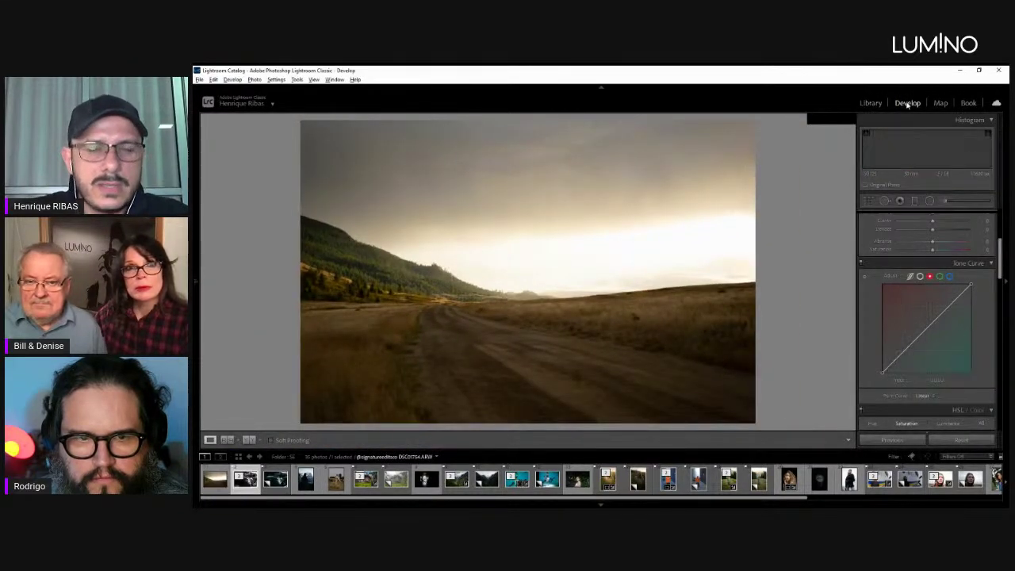
pyautogui.press('Right')
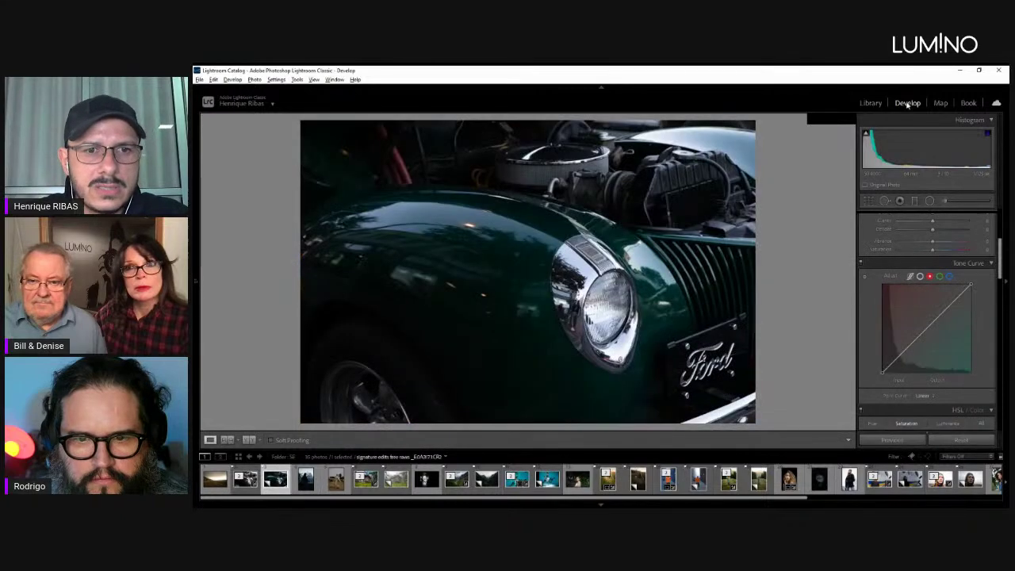
pyautogui.press('Right')
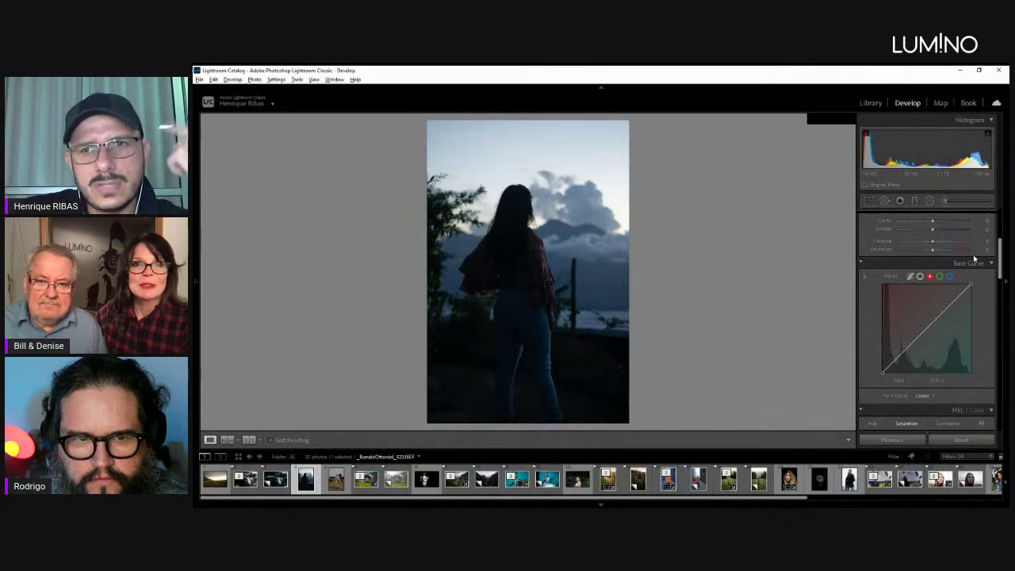
pyautogui.scroll(5, 977, 253)
pyautogui.moveTo(932, 304); pyautogui.dragTo(944, 310)
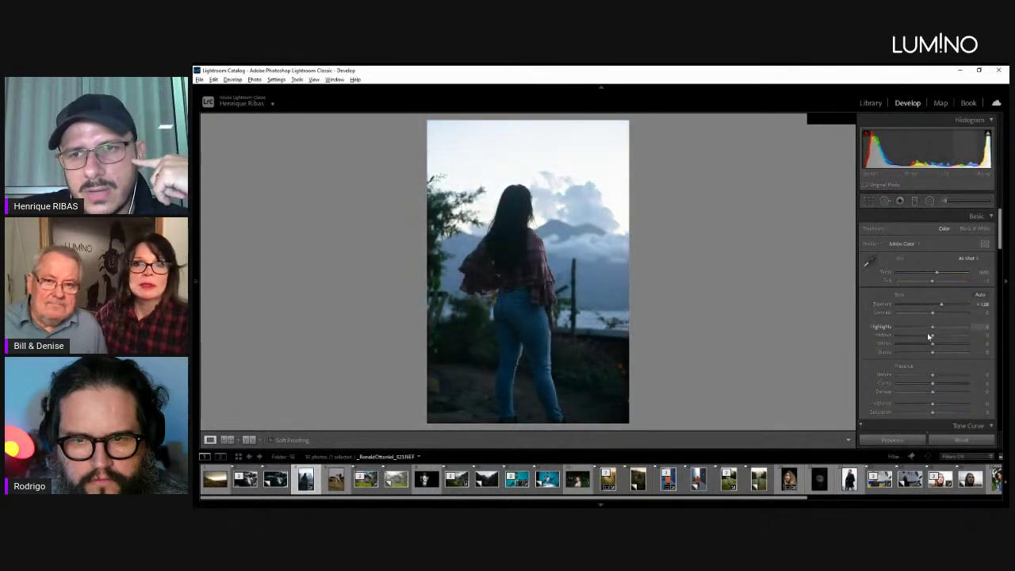
pyautogui.moveTo(931, 354); pyautogui.dragTo(943, 344)
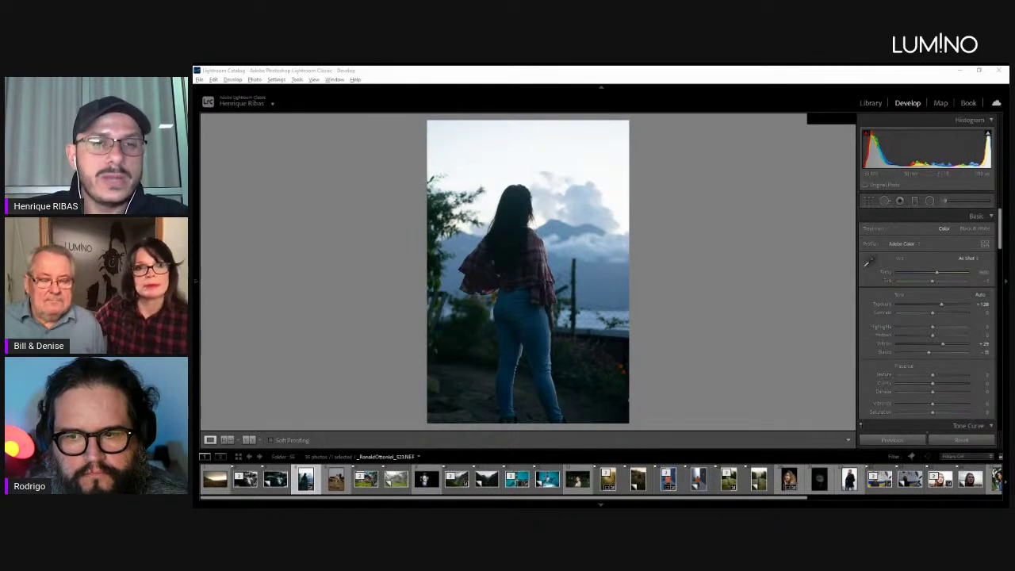
# Return to the Library and step through the remaining photos to the river valley at the folder's end.
pyautogui.click(870, 103)
pyautogui.press('Right')
pyautogui.press('Right')
pyautogui.press('Right')
pyautogui.press('Right')
pyautogui.press('Right')
pyautogui.press('Right')
pyautogui.press('Right')
pyautogui.press('Right')
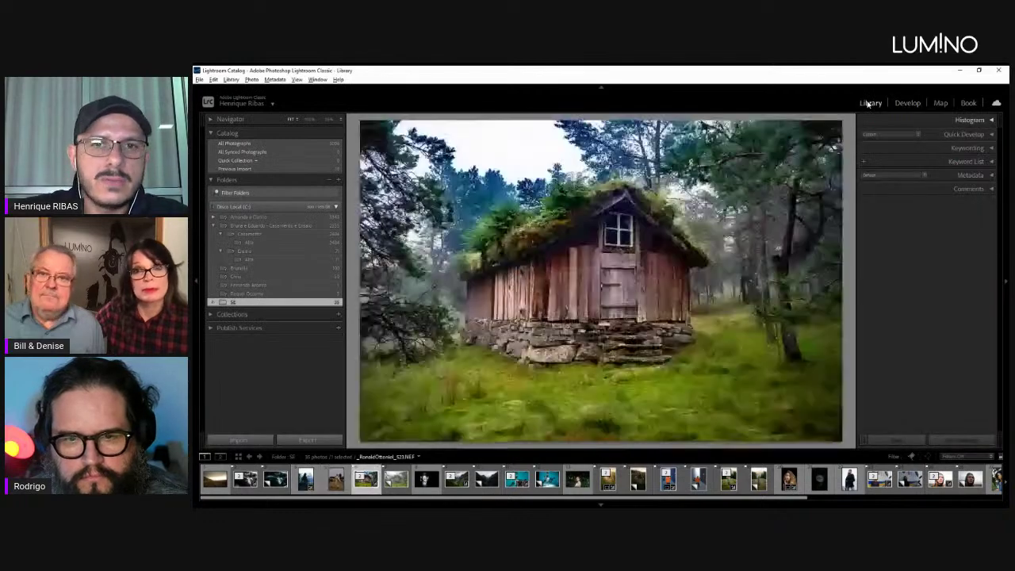
pyautogui.press('Right')
pyautogui.press('Right')
pyautogui.press('Right')
pyautogui.press('Right')
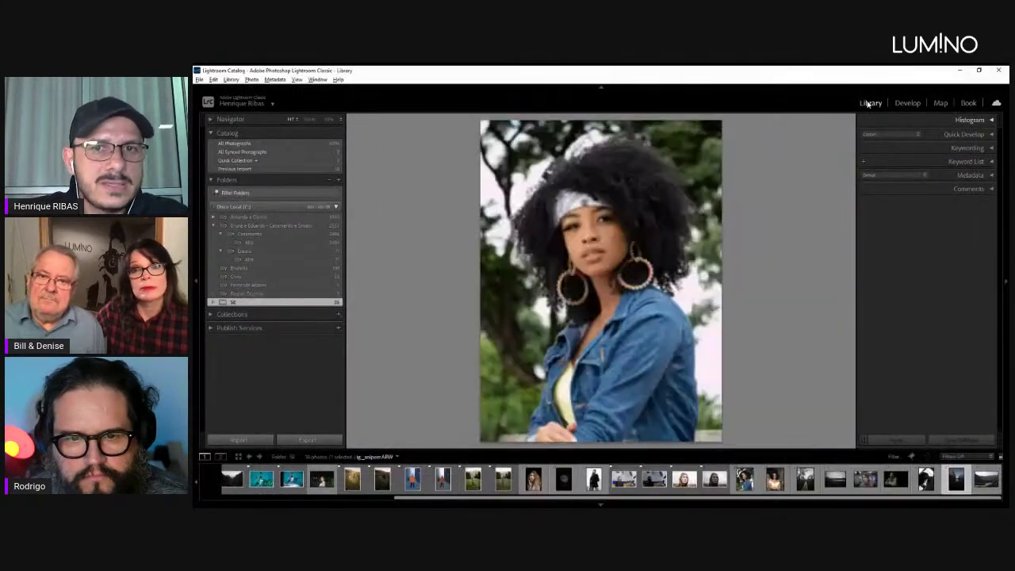
pyautogui.press('Right')
pyautogui.press('Right')
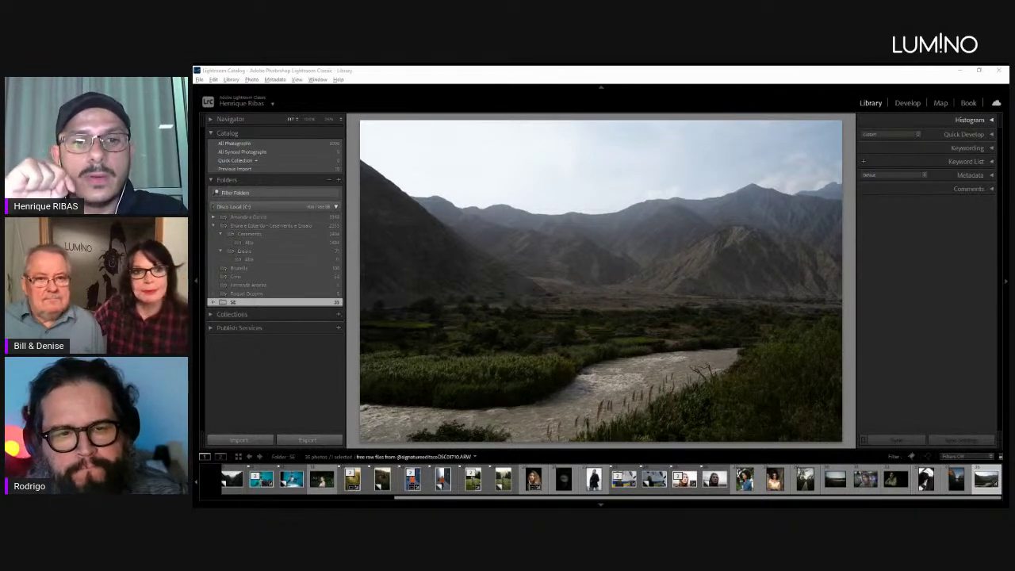
# Open the import window, expand its File Handling options to examine the preview settings, and close it without importing.
pyautogui.click(785, 170)
pyautogui.click(239, 439)
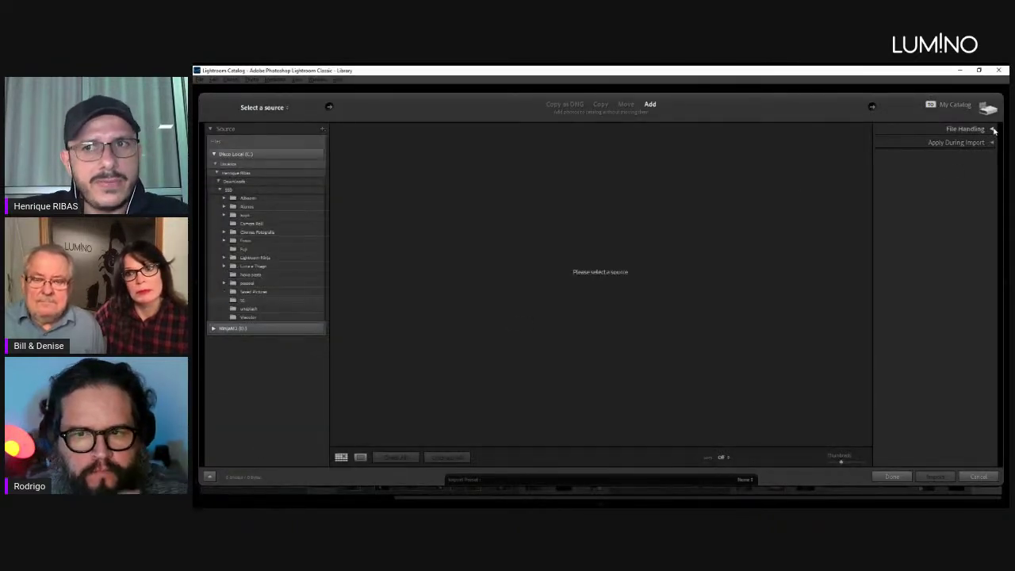
pyautogui.click(993, 129)
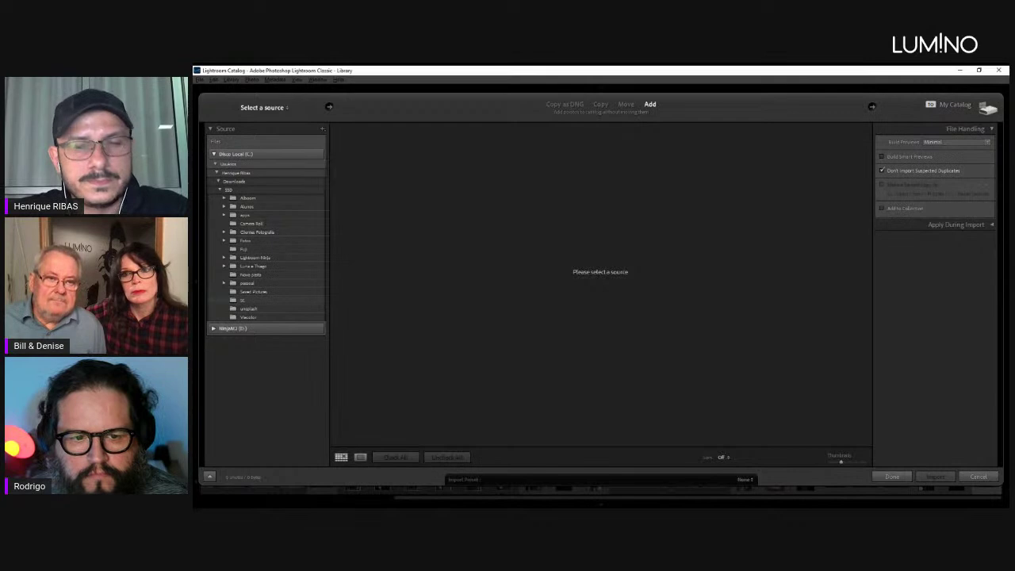
pyautogui.click(978, 477)
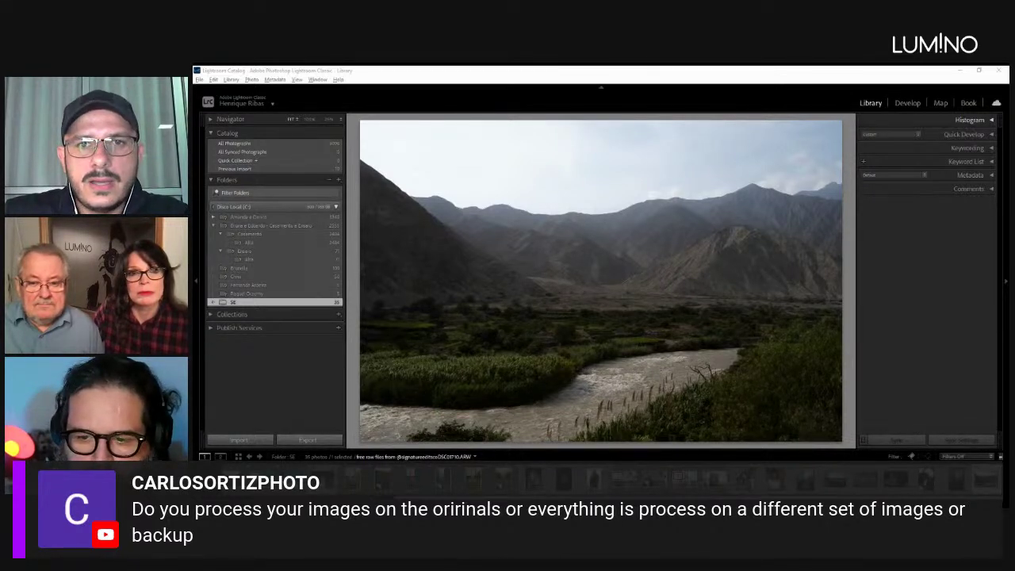
# Try enabling Build Smart Previews in the import window's File Handling options, and cancel the import.
pyautogui.click(194, 203)
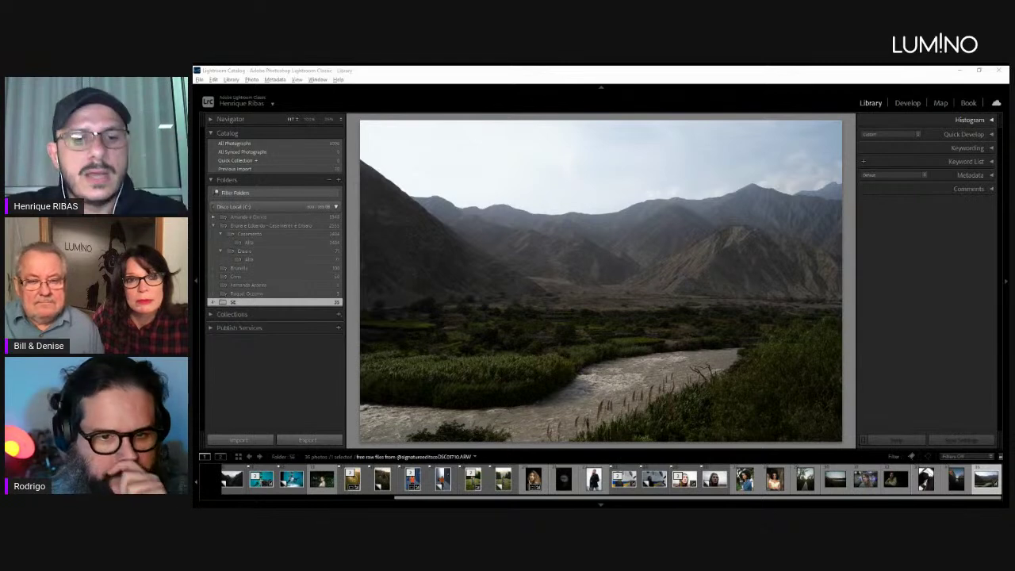
pyautogui.click(238, 440)
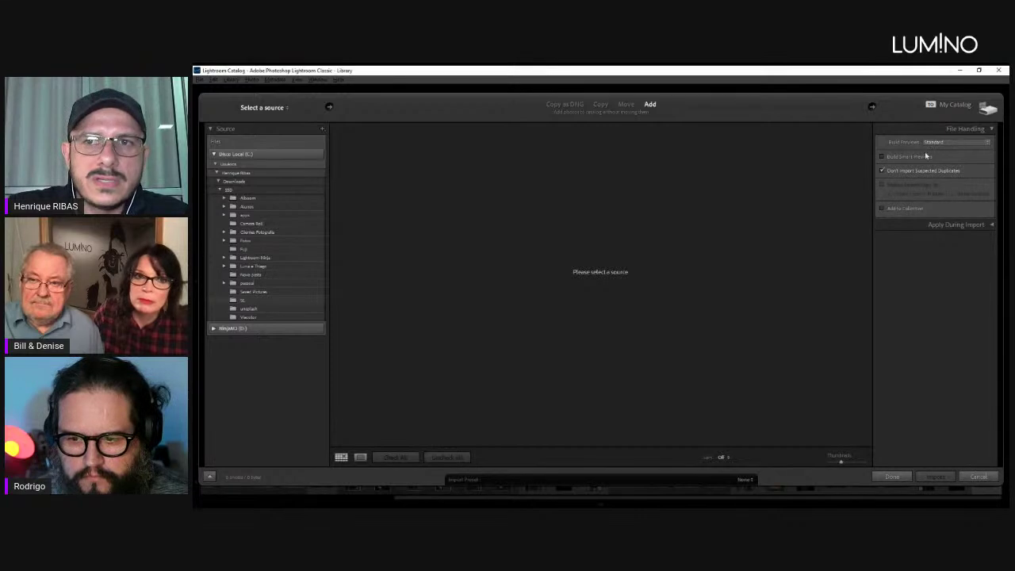
pyautogui.click(898, 158)
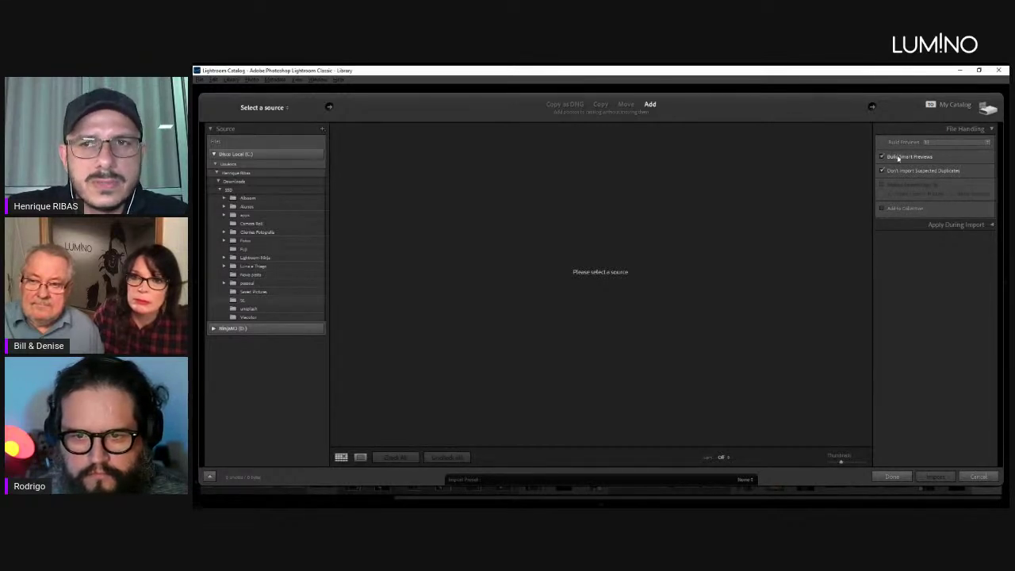
pyautogui.click(978, 476)
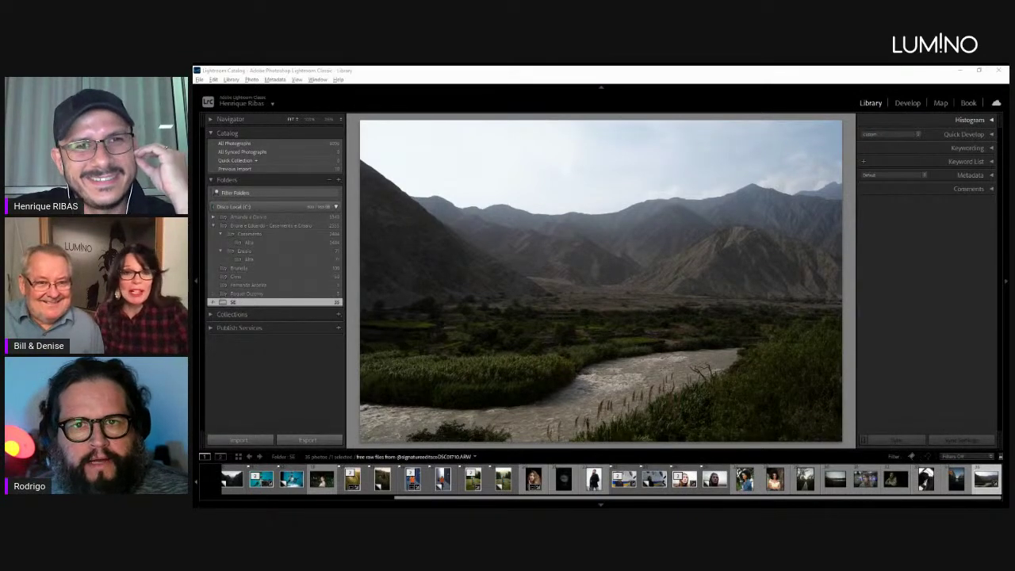
# Show the folder as a grid, select all its photos, build Smart Previews for them, and dismiss the completion notice.
pyautogui.hotkey('alt', 'Tab')
pyautogui.press('g')
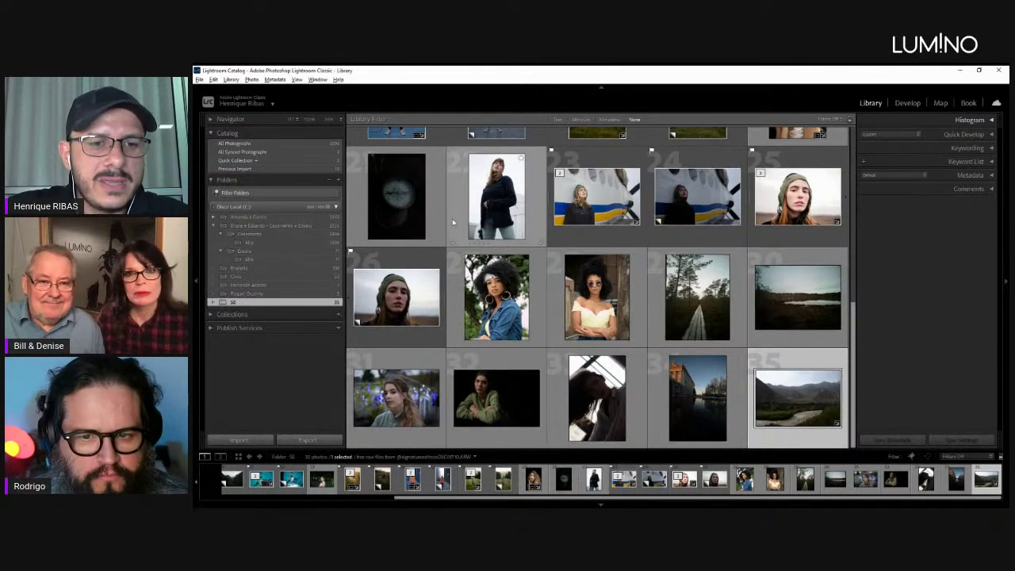
pyautogui.hotkey('ctrl', 'a')
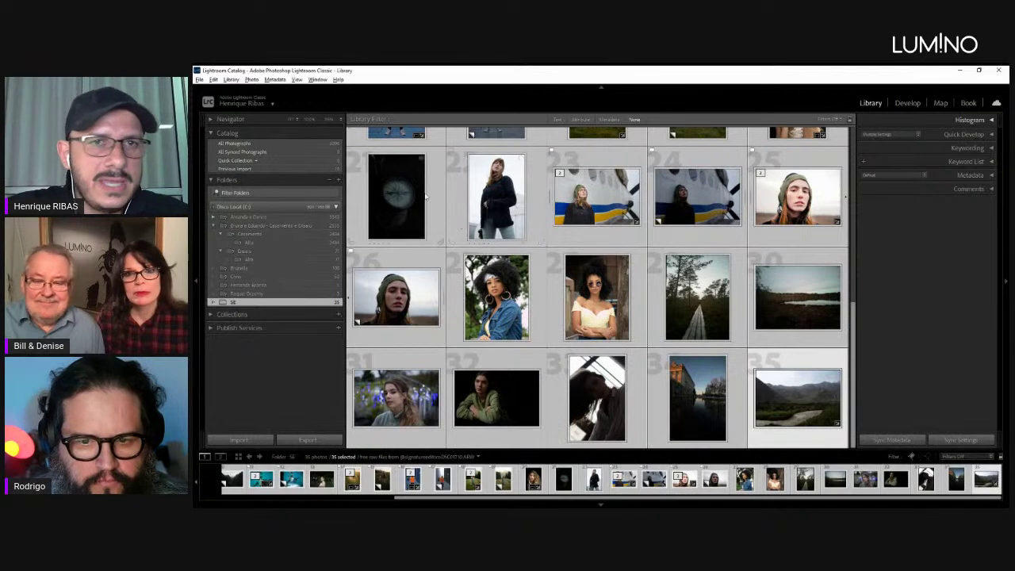
pyautogui.click(229, 80)
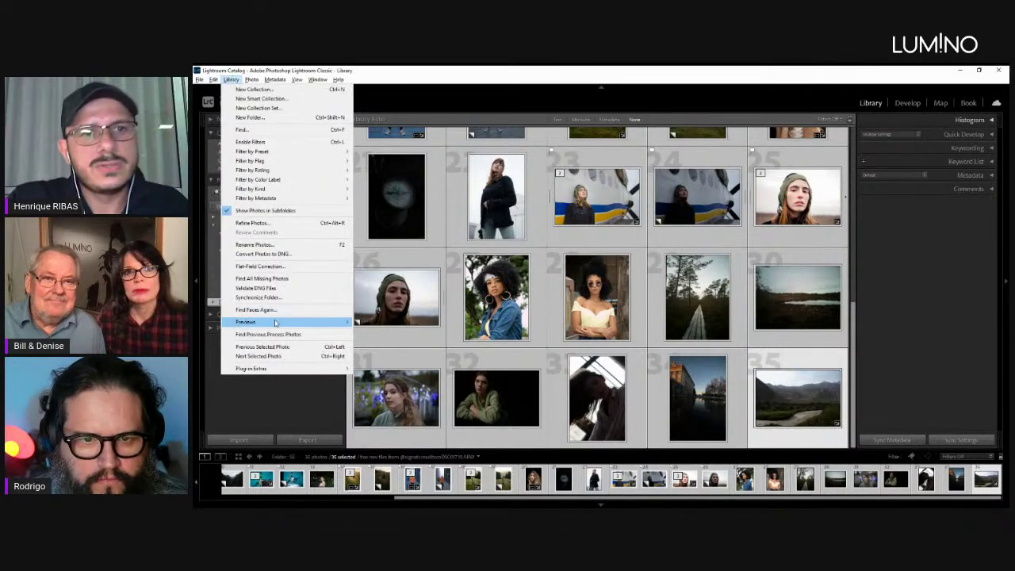
pyautogui.moveTo(279, 323)
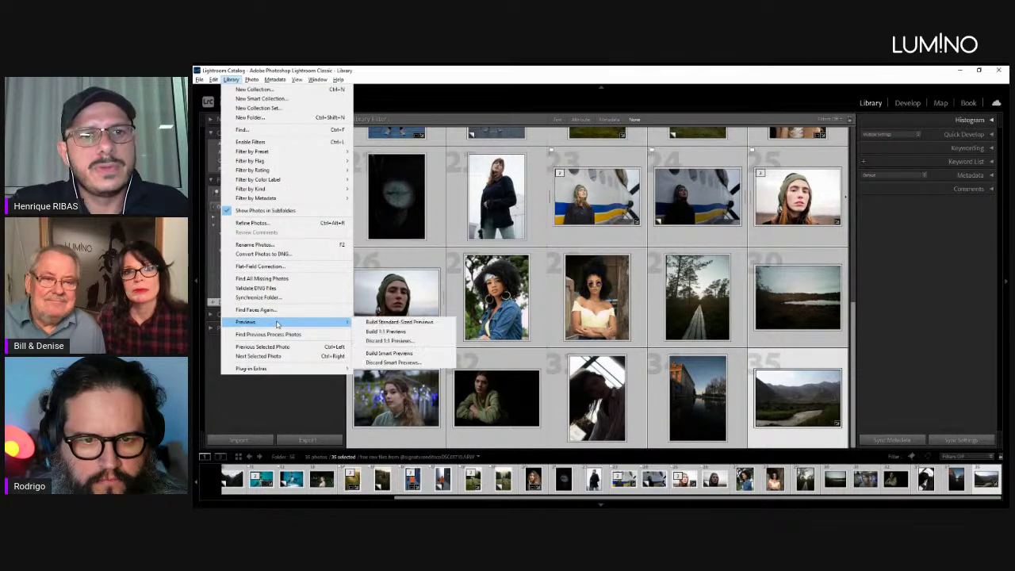
pyautogui.click(394, 355)
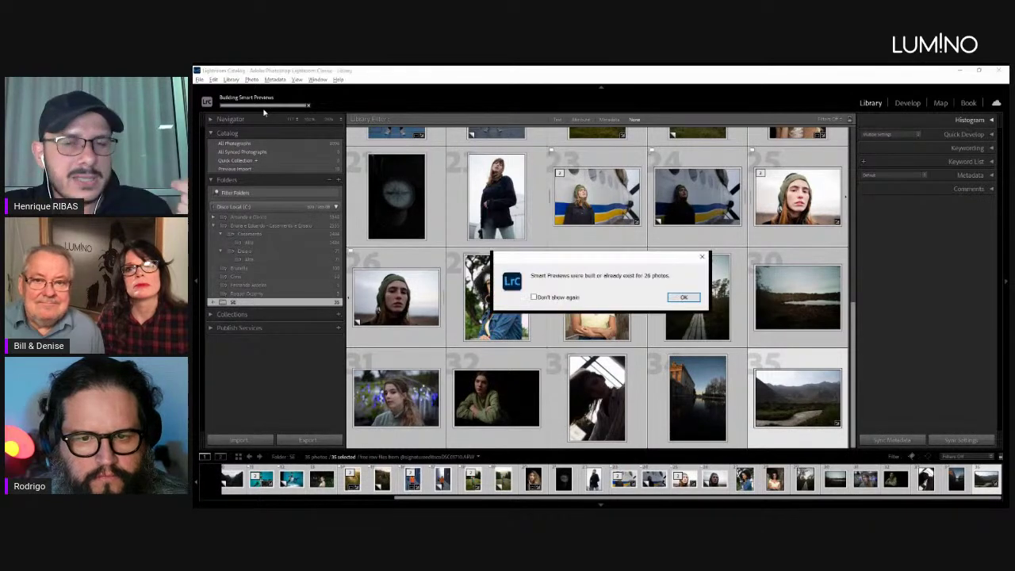
pyautogui.click(685, 298)
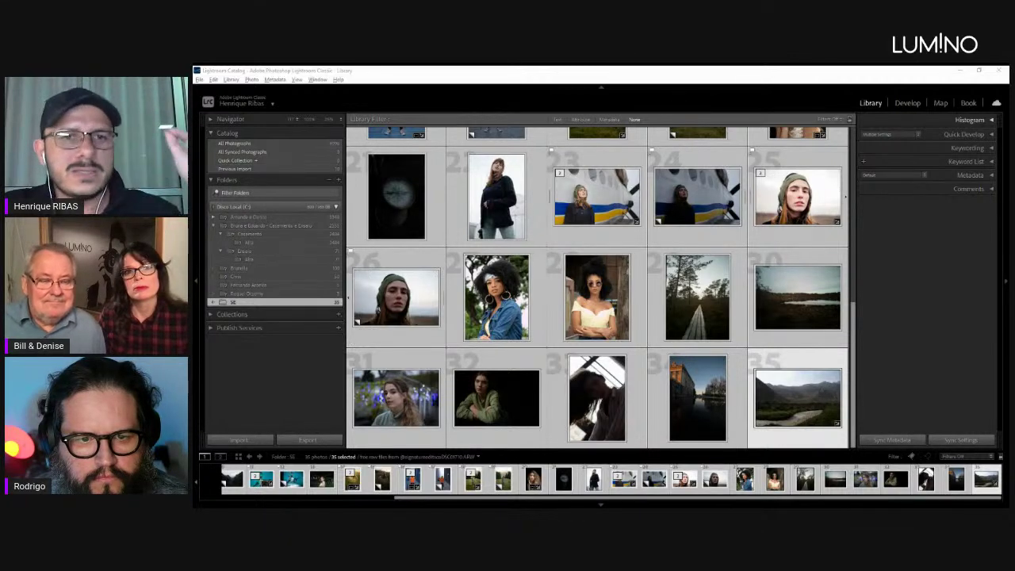
# Select the first photo in the grid, the dirt-road landscape, and inspect its Smart Preview badge.
pyautogui.click(272, 362)
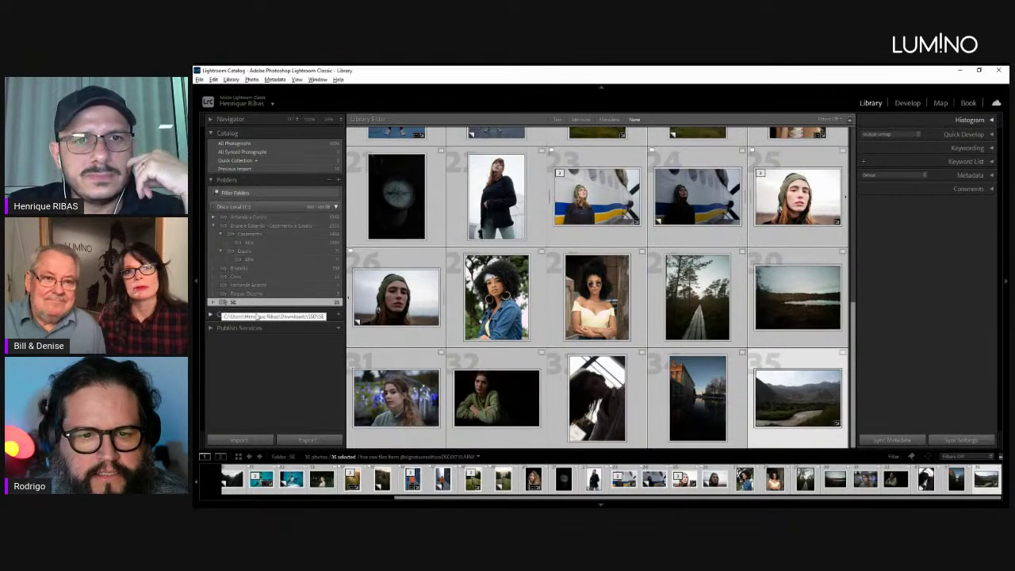
pyautogui.scroll(5, 400, 319)
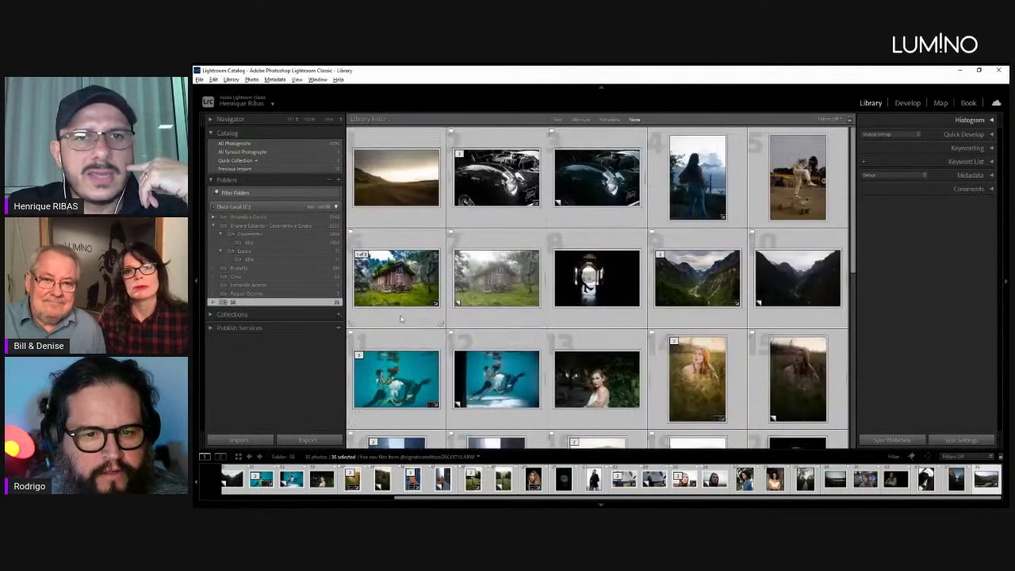
pyautogui.click(436, 135)
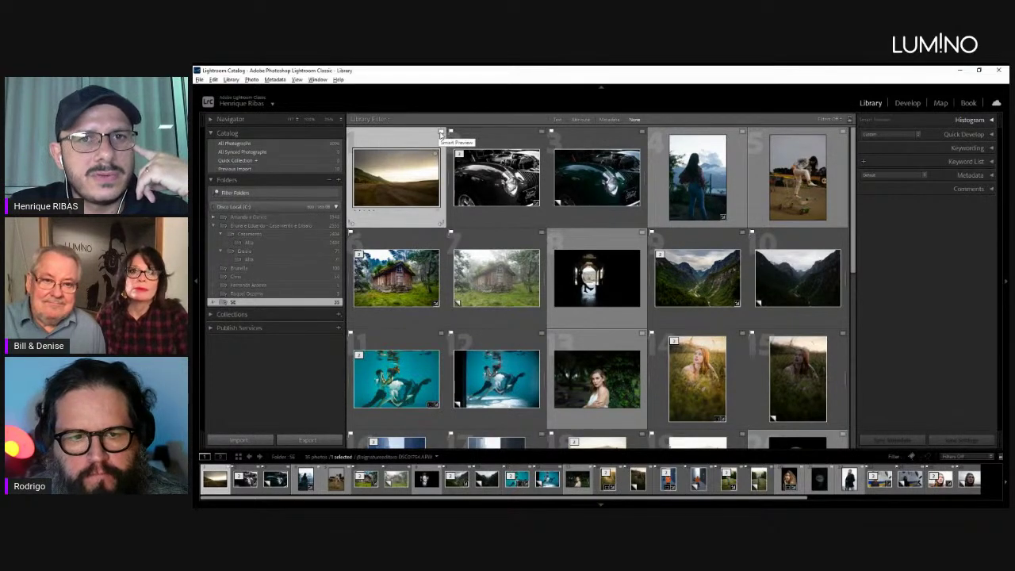
# Step through the photos in Loupe view to the woman in a white top in front of the ivy.
pyautogui.press('e')
pyautogui.press('Right')
pyautogui.press('Right')
pyautogui.press('Right')
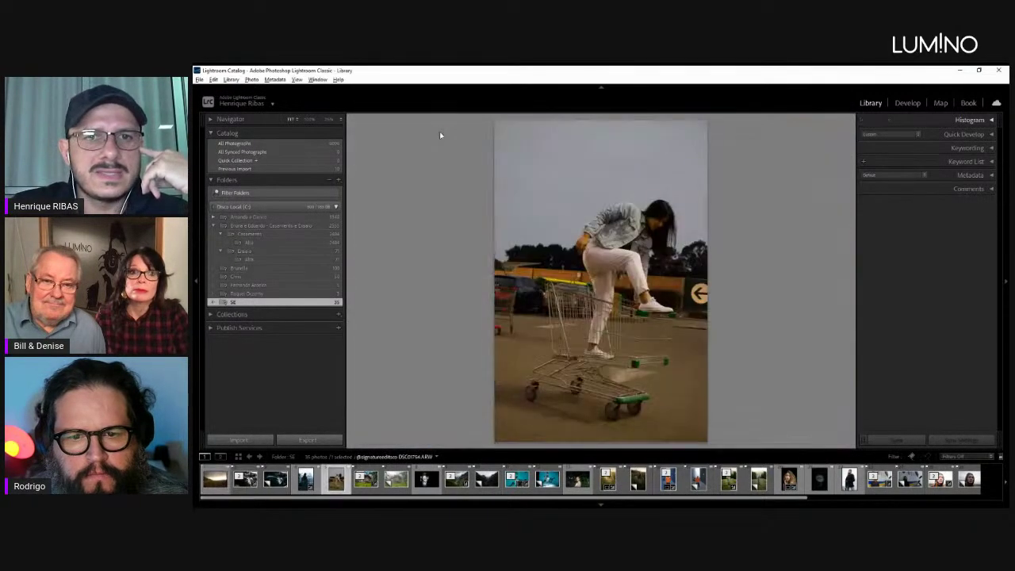
pyautogui.press('Right')
pyautogui.press('Right')
pyautogui.press('Right')
pyautogui.press('Right')
pyautogui.press('Right')
pyautogui.press('Right')
pyautogui.press('Right')
pyautogui.press('Right')
# Switch to Develop and adjust the white balance temperature of the photo of the woman by the ivy.
pyautogui.press('d')
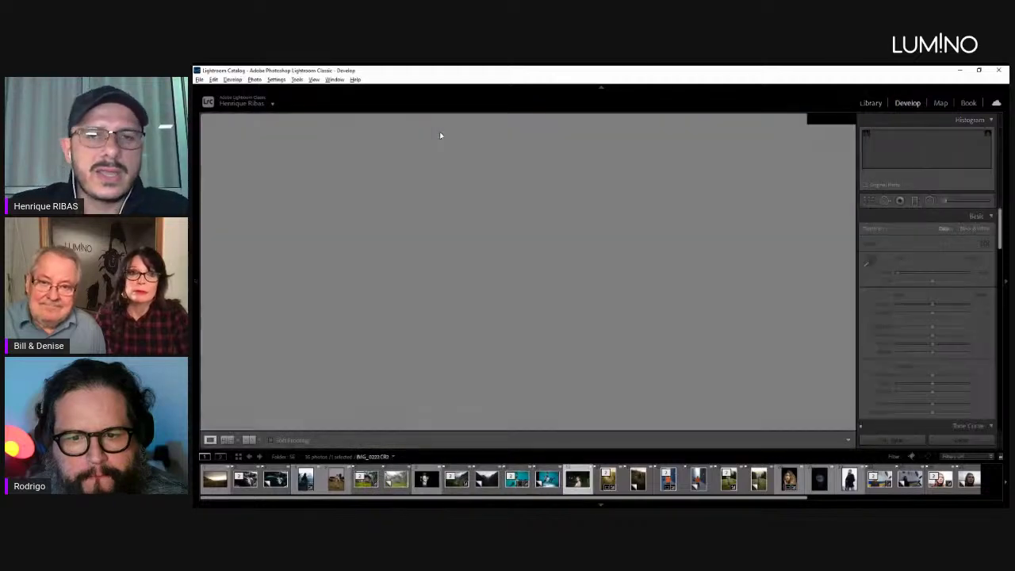
pyautogui.moveTo(925, 273)
pyautogui.mouseDown()
pyautogui.moveTo(940, 275)
pyautogui.moveTo(925, 273)
pyautogui.mouseUp()
pyautogui.click(817, 141)
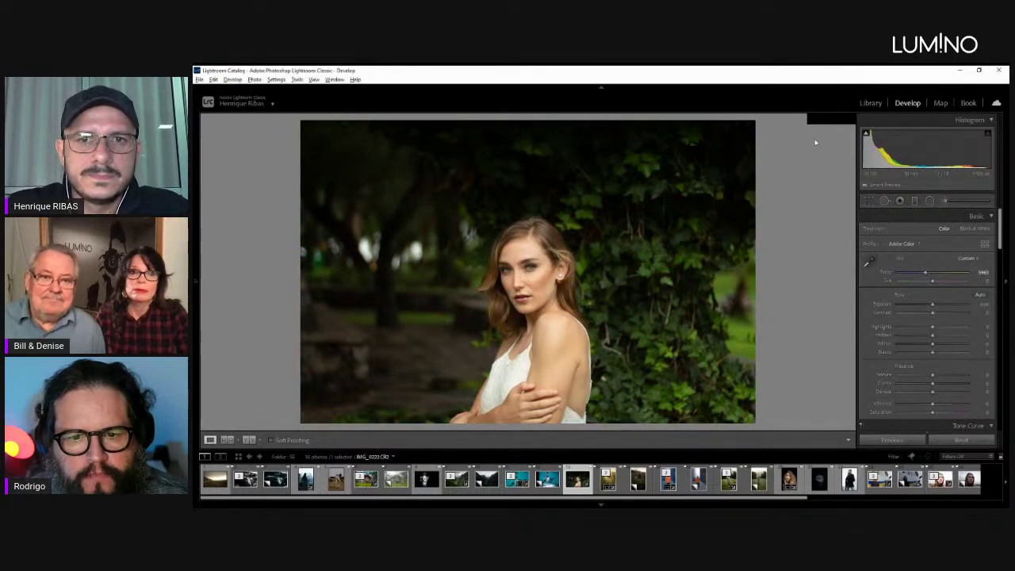
# Return to the Library grid view of the folder's photos.
pyautogui.press('g')
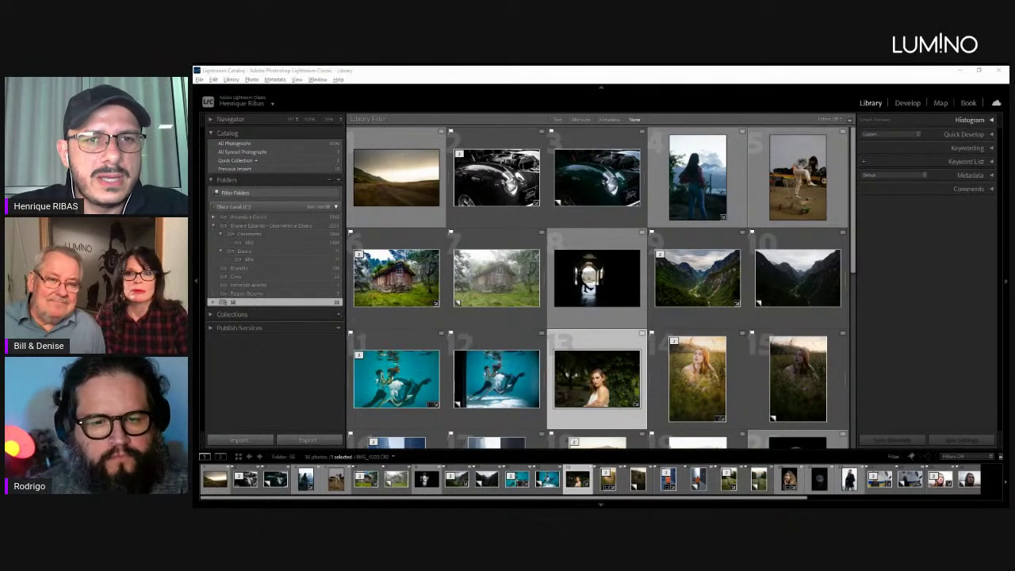
pyautogui.hotkey('alt', 'Tab')
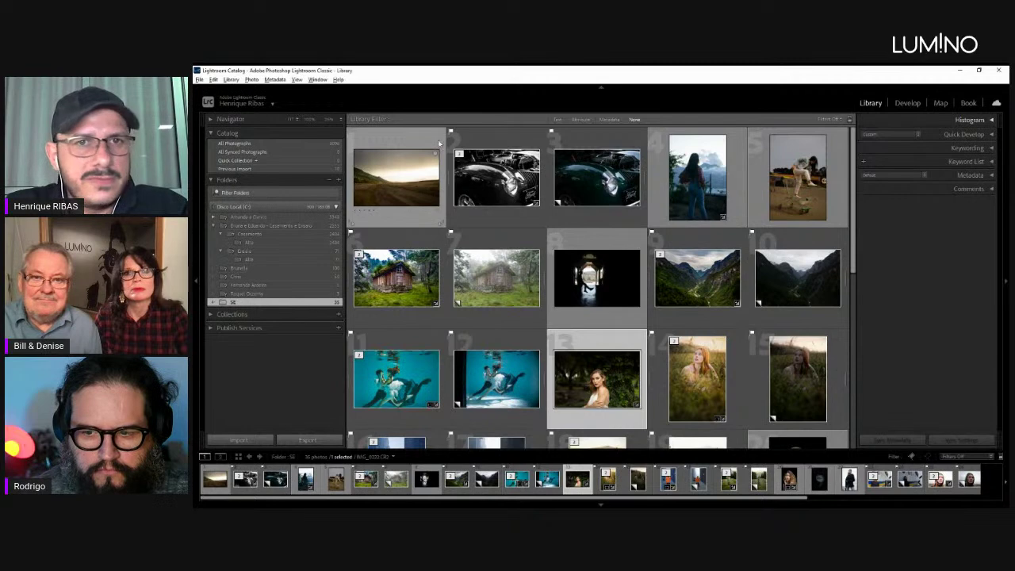
pyautogui.hotkey('alt', 'Tab')
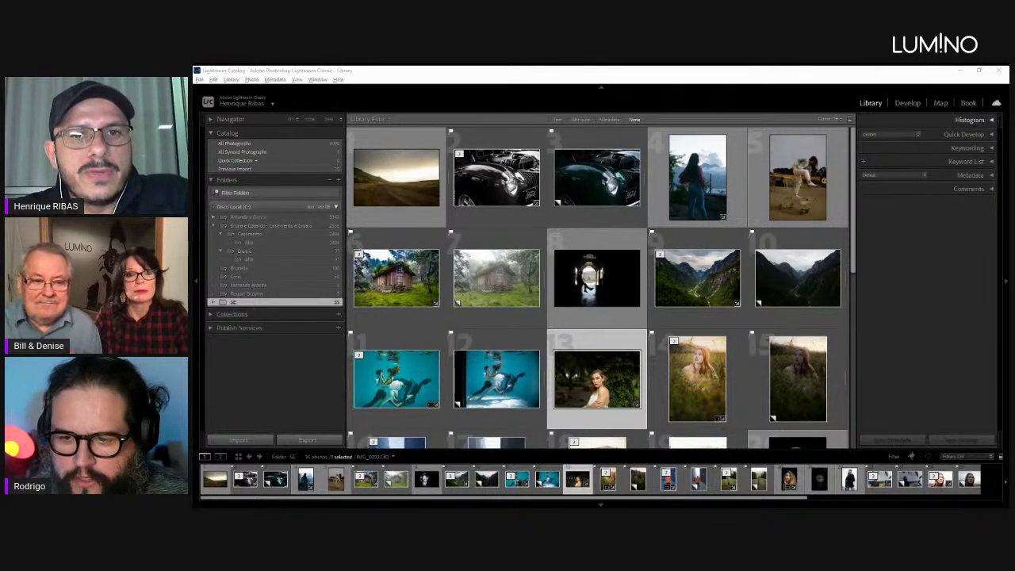
pyautogui.click(789, 252)
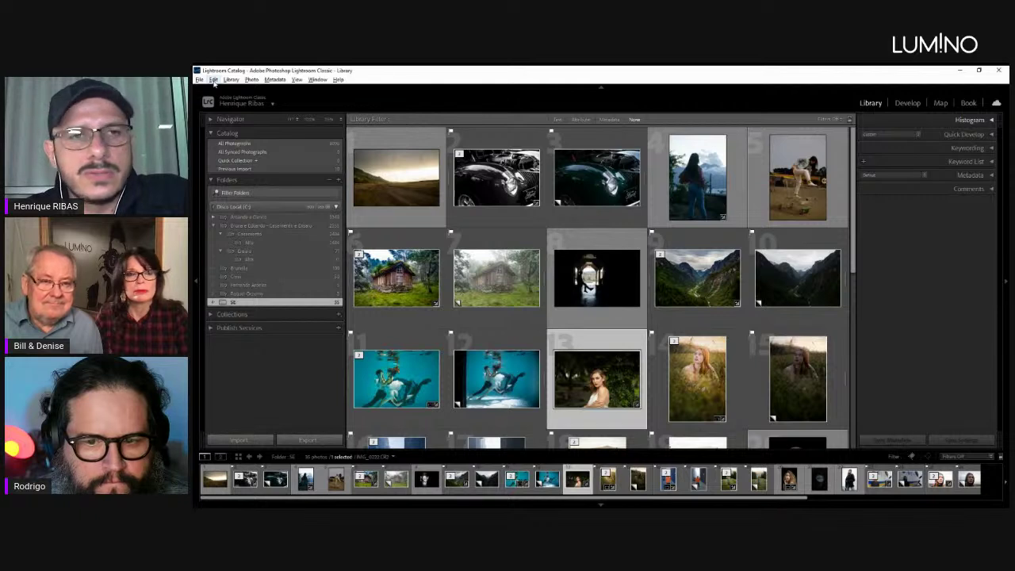
pyautogui.hotkey('alt', 'Tab')
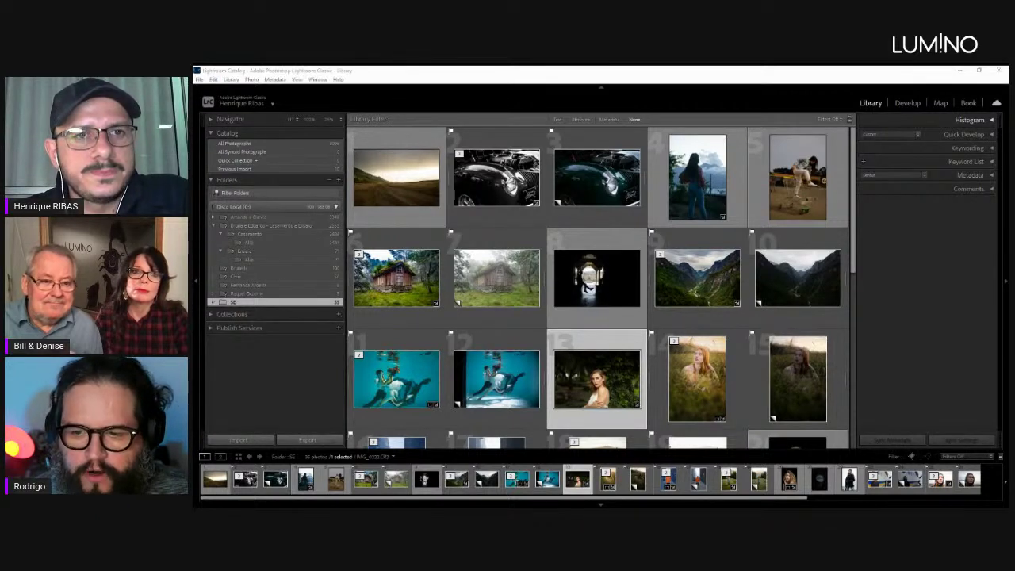
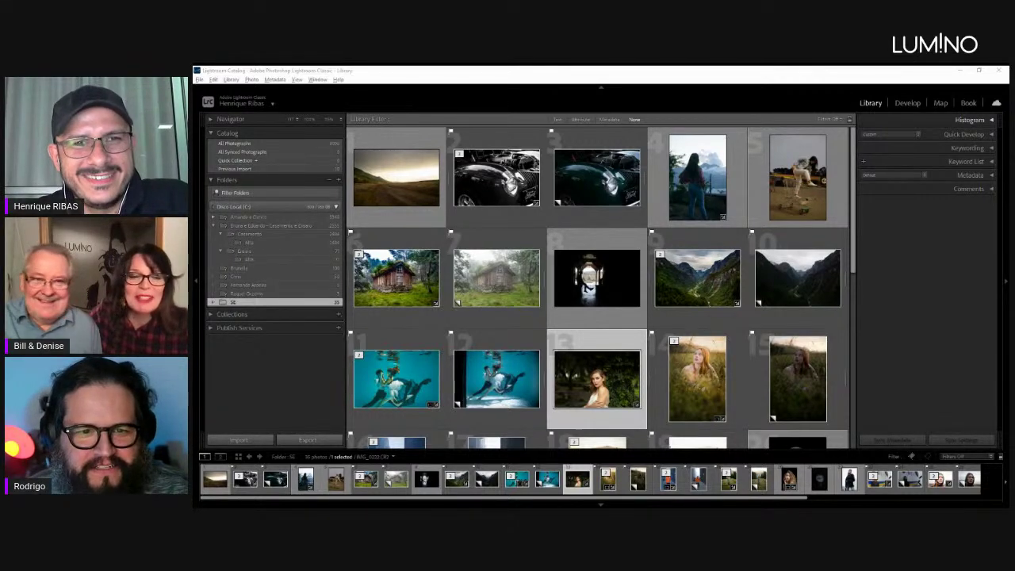
pyautogui.hotkey('alt', 'Tab')
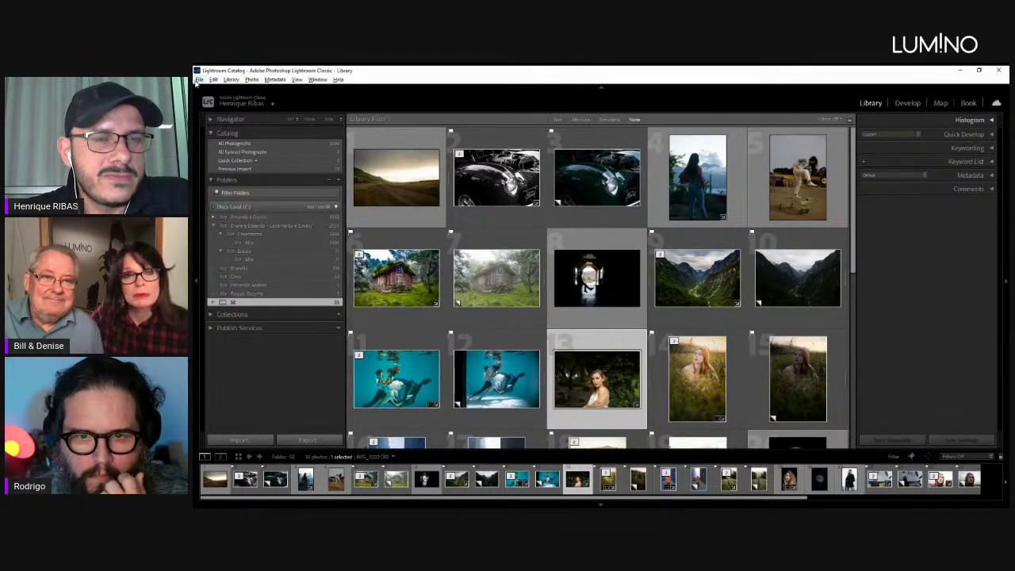
# Open the program's Preferences and go through the setting categories to the Performance settings.
pyautogui.click(214, 81)
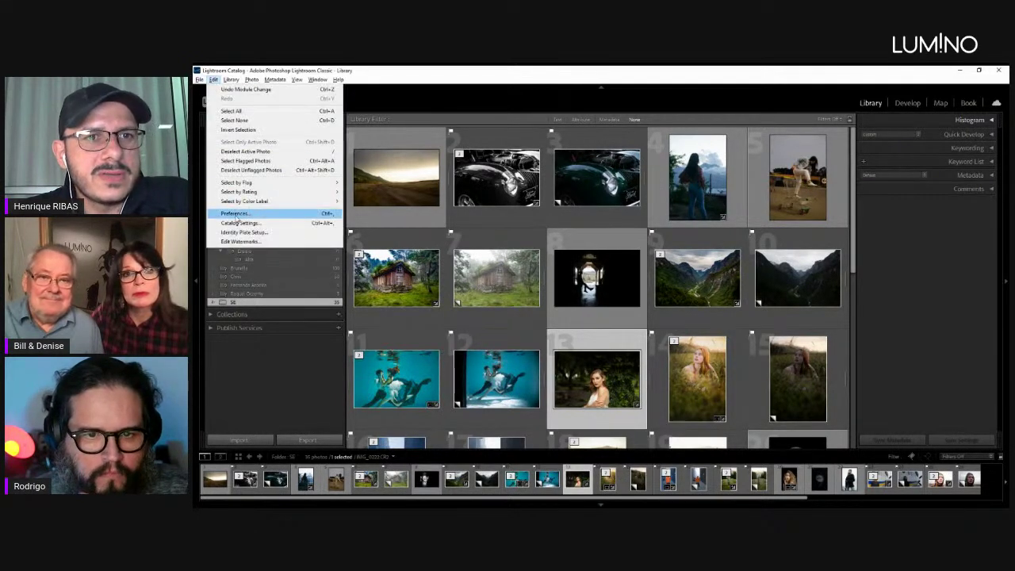
pyautogui.click(252, 214)
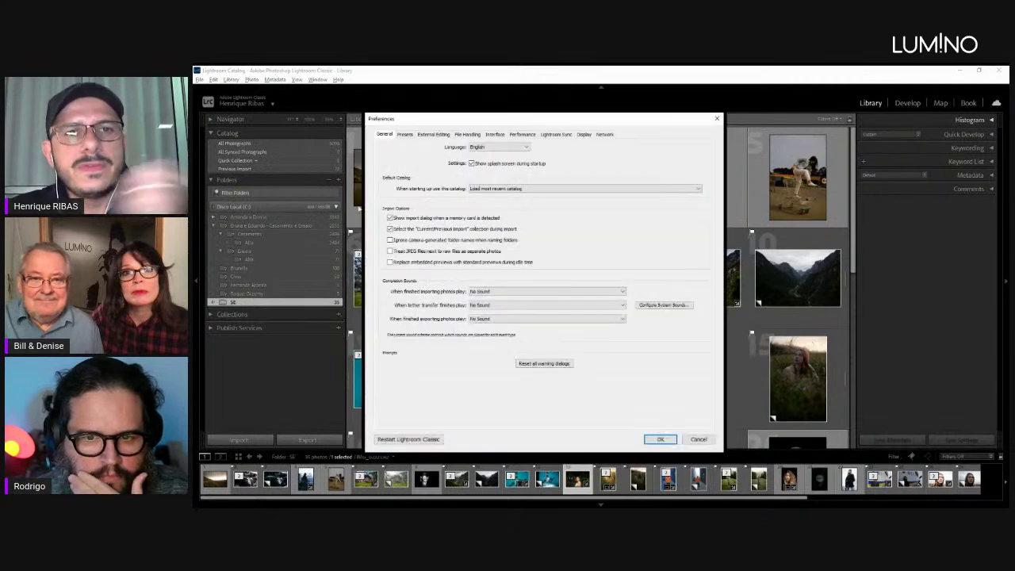
pyautogui.click(405, 134)
pyautogui.click(428, 135)
pyautogui.click(467, 135)
pyautogui.click(493, 135)
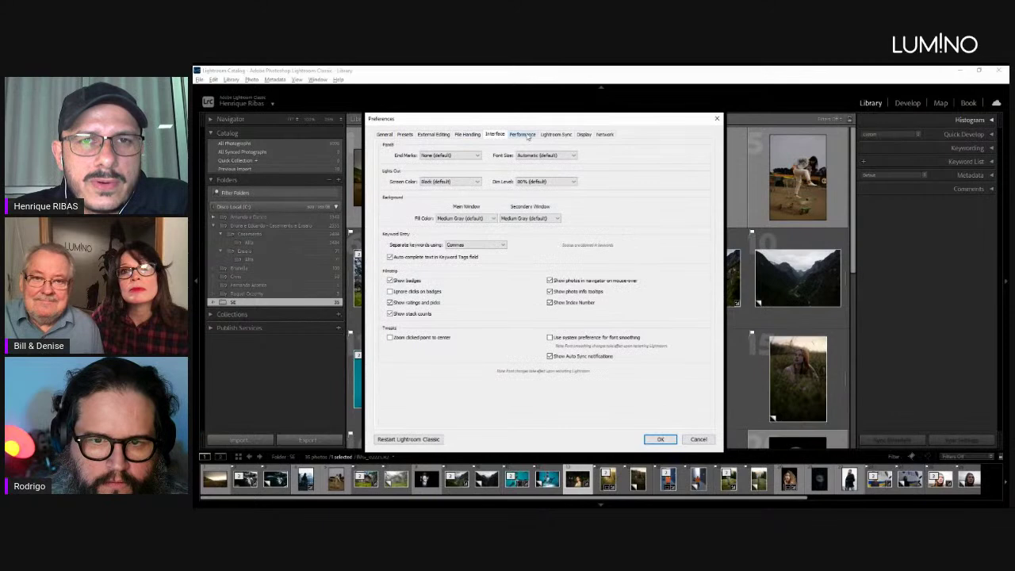
pyautogui.click(520, 137)
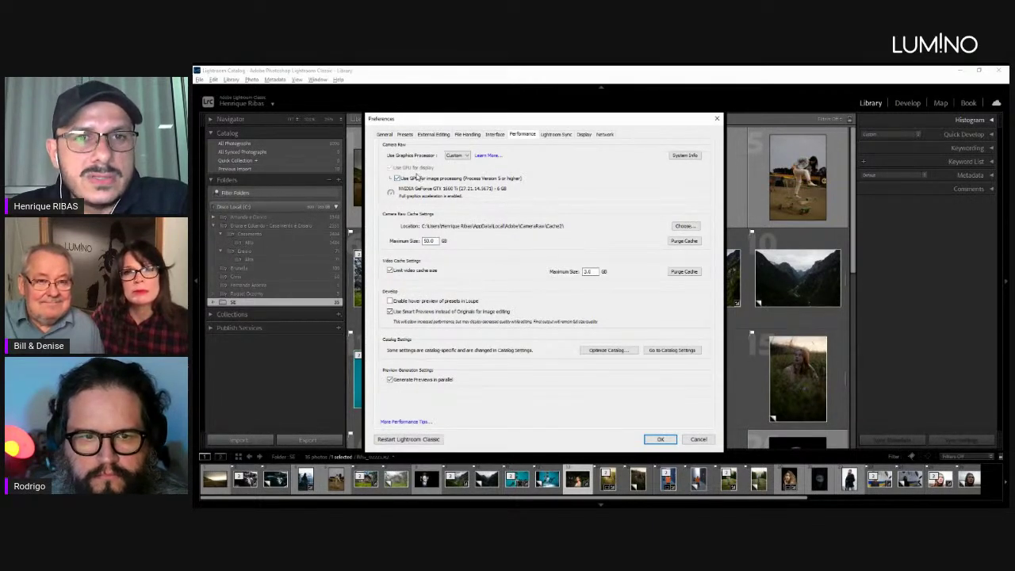
# Disable GPU use for display and image processing, and set the Camera Raw cache's maximum size to 50 GB.
pyautogui.click(397, 179)
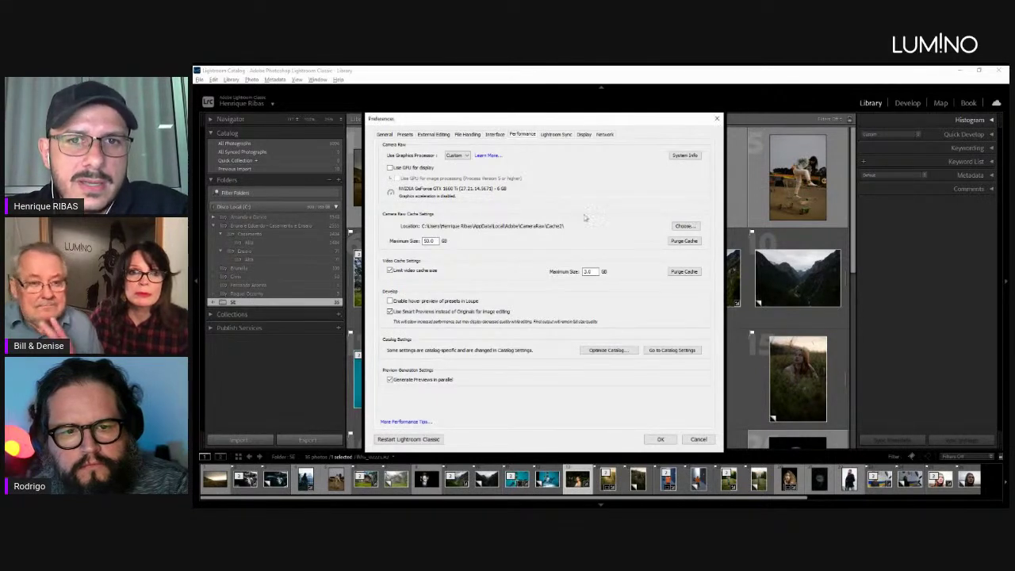
pyautogui.click(433, 240)
pyautogui.doubleClick(433, 240)
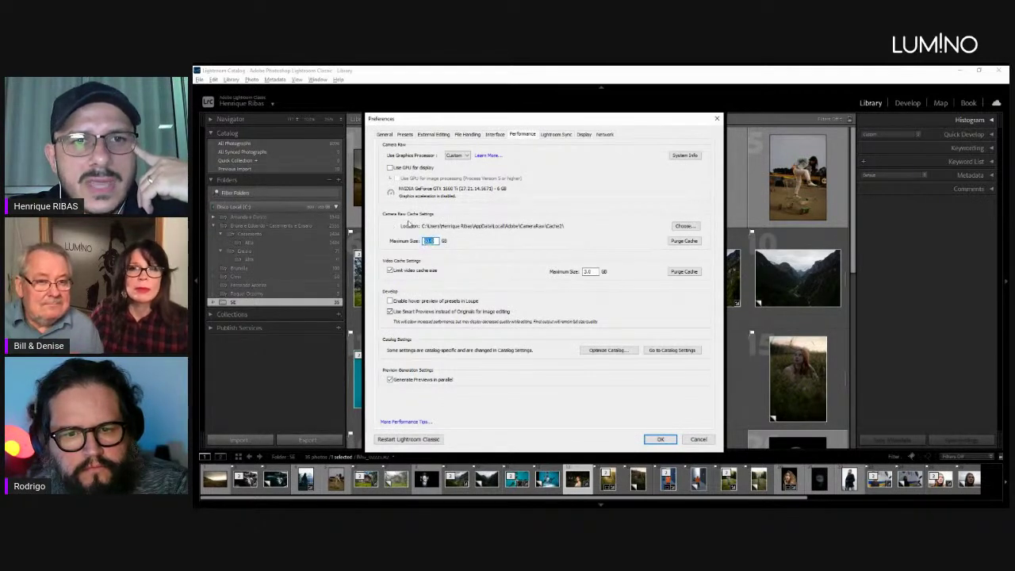
pyautogui.write('5')
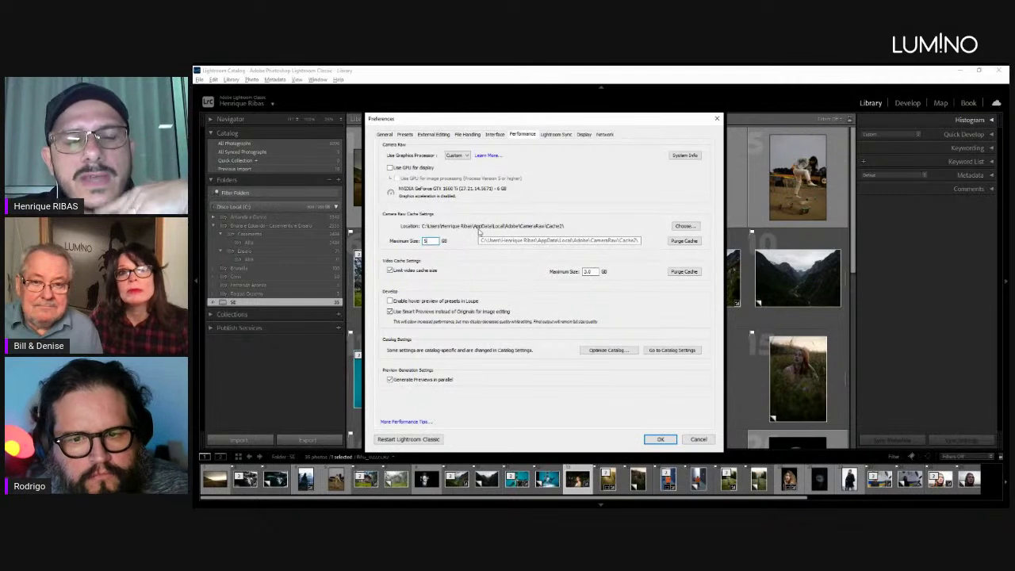
pyautogui.click(431, 241)
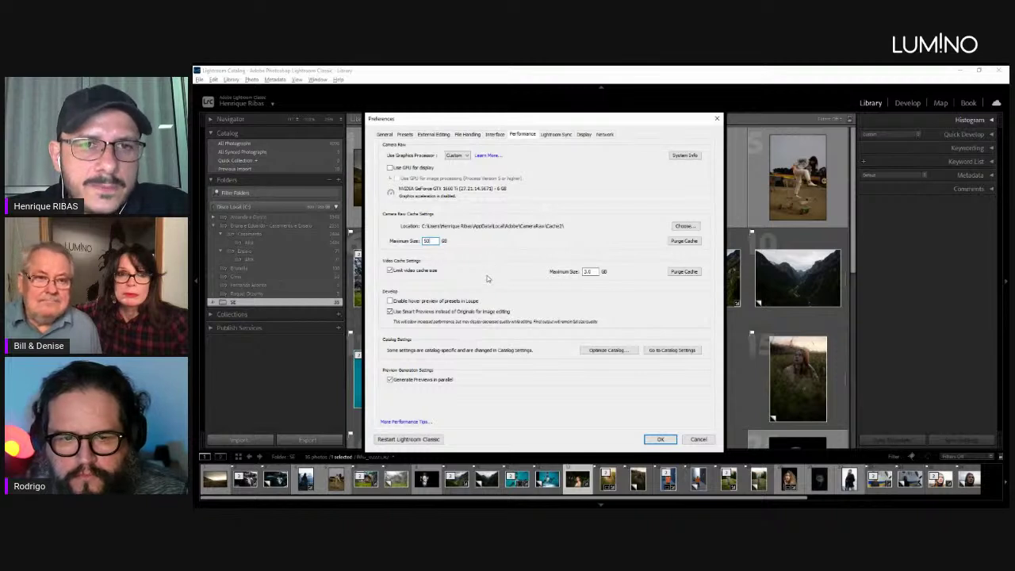
# Enable hover preview of presets in Loupe, disable using Smart Previews instead of originals for editing, and apply the preferences.
pyautogui.click(389, 302)
pyautogui.click(389, 311)
pyautogui.click(388, 301)
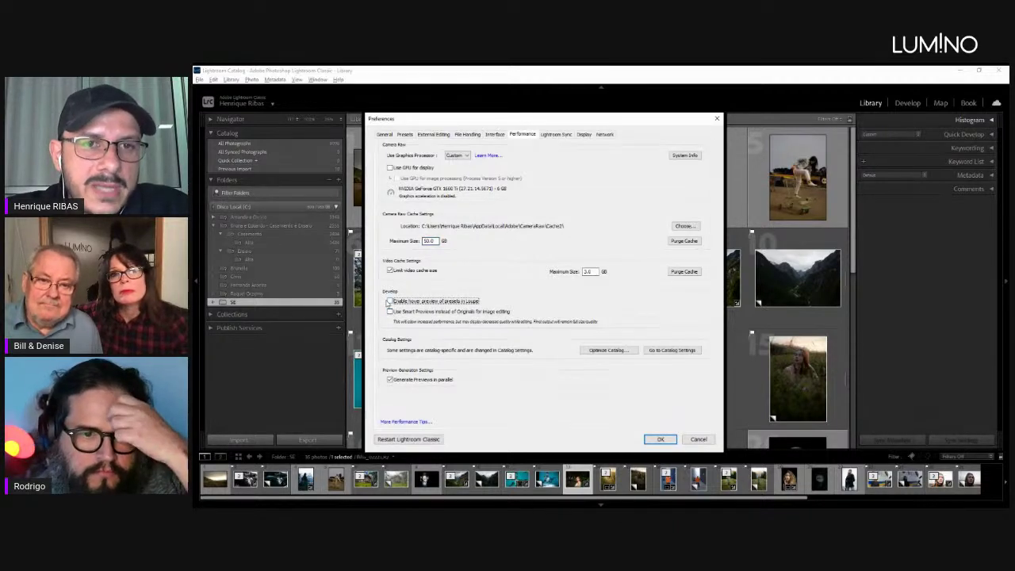
pyautogui.click(389, 302)
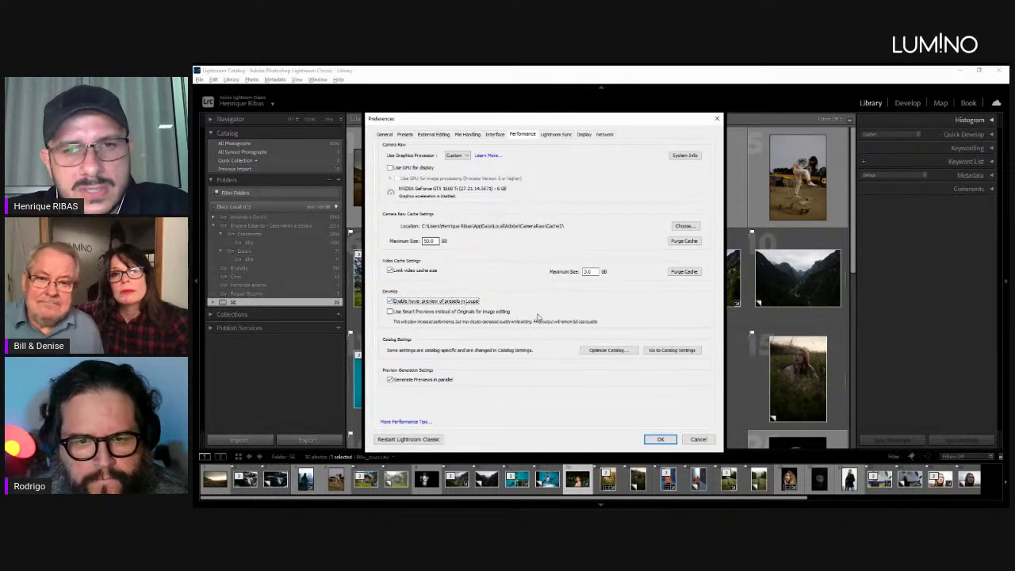
pyautogui.click(659, 439)
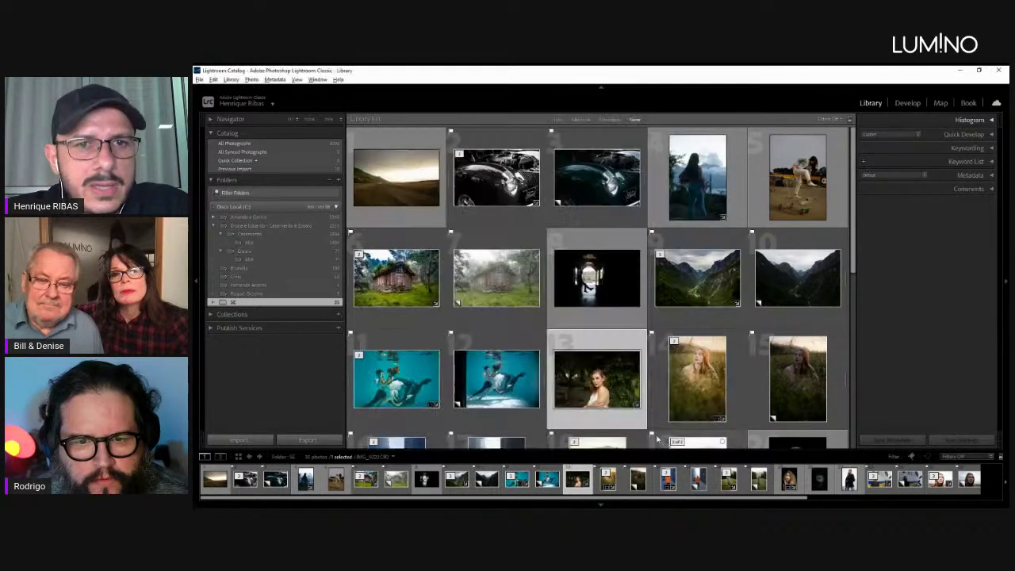
# Select the photo of the woman on the shopping cart and open it in Develop.
pyautogui.click(698, 282)
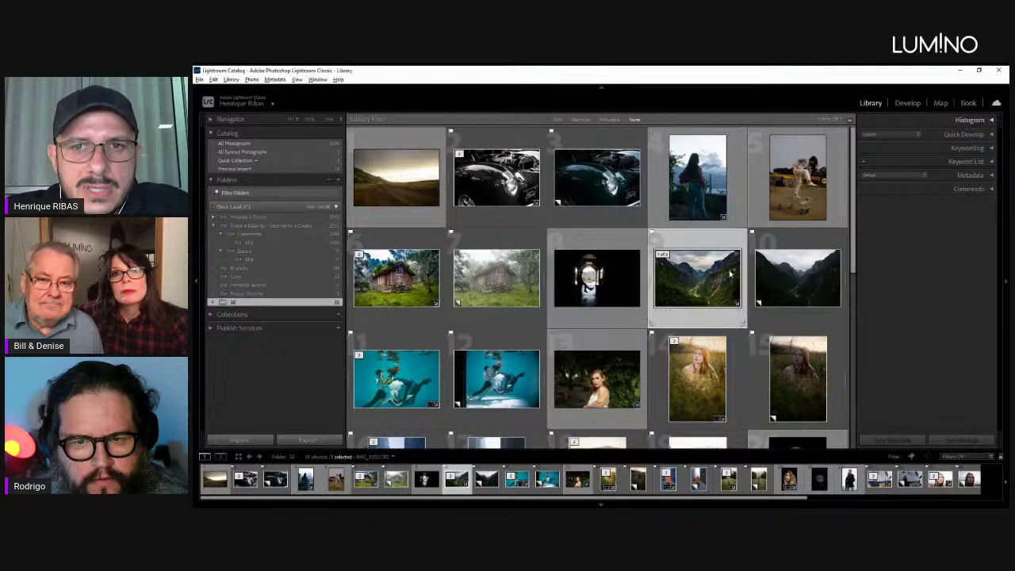
pyautogui.click(791, 187)
pyautogui.press('d')
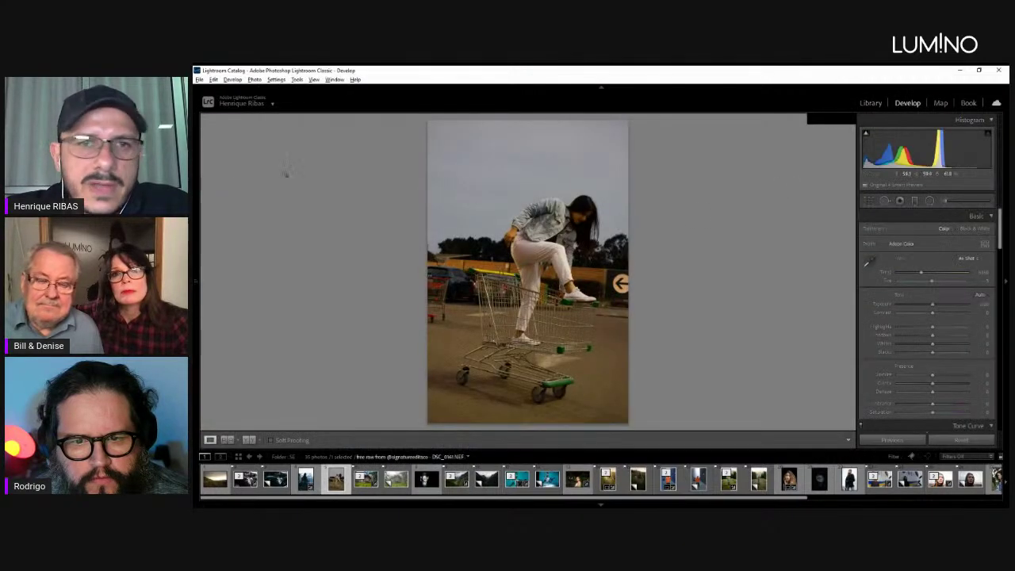
# Reveal the presets beside the photo, collapse the Navigator, and expand the Curve preset group.
pyautogui.click(197, 178)
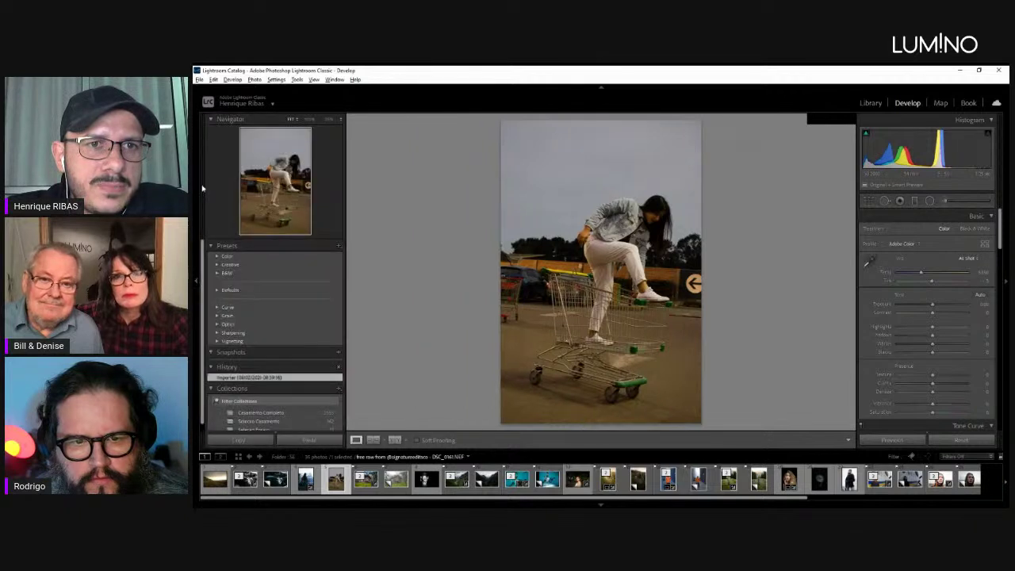
pyautogui.click(210, 119)
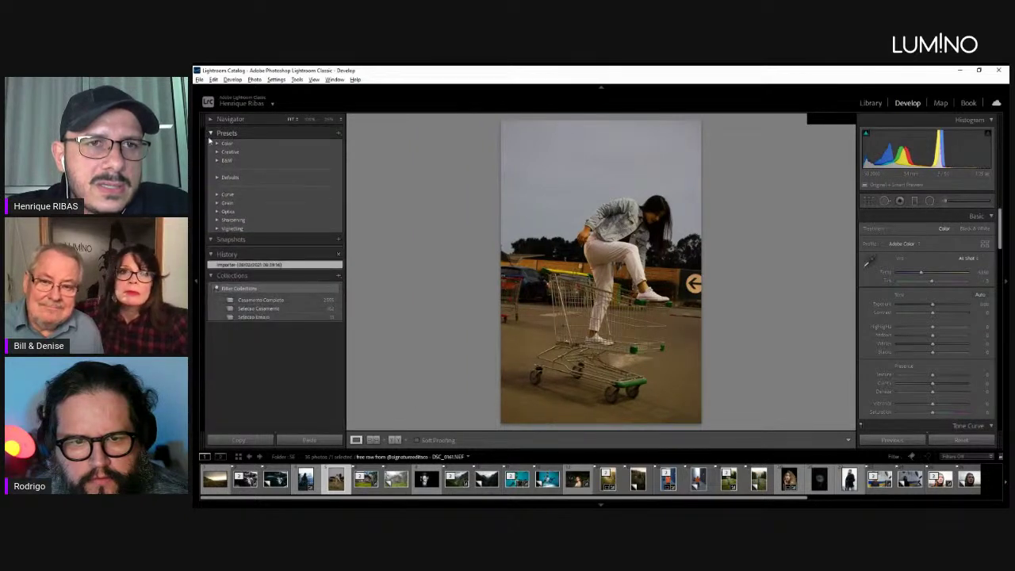
pyautogui.click(219, 195)
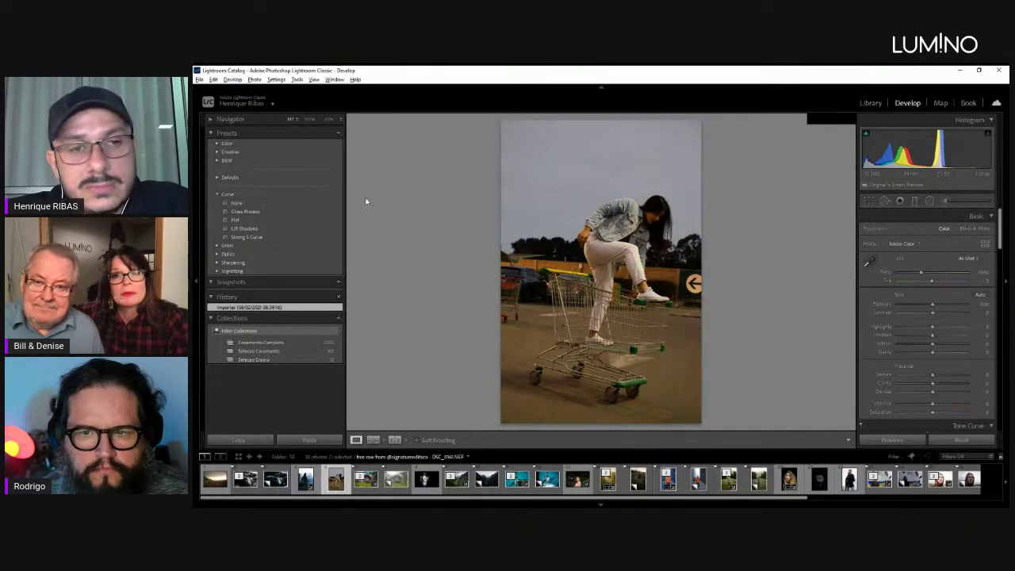
# Disable hover preview of presets in Loupe in the Performance preferences and apply the change.
pyautogui.click(212, 79)
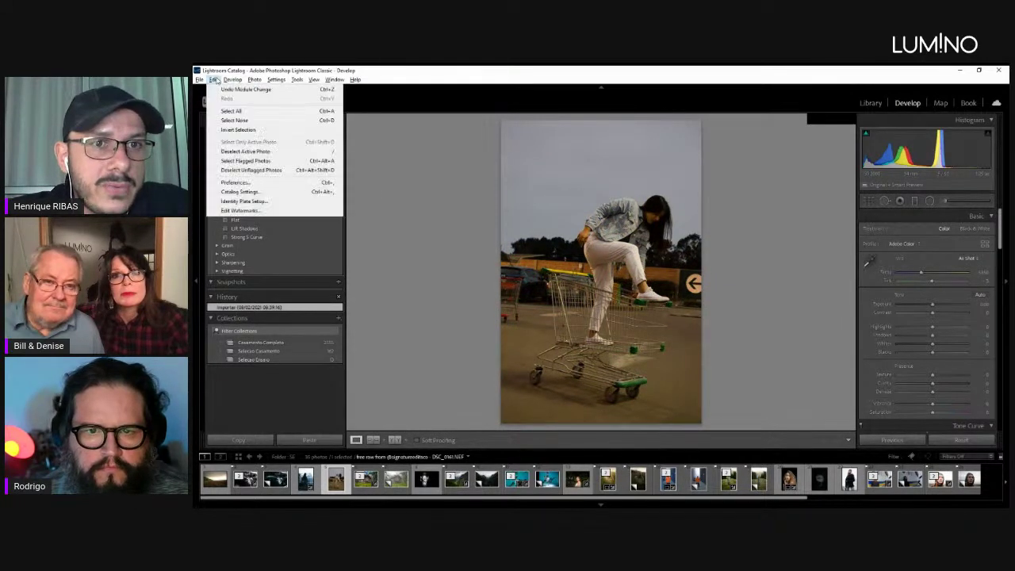
pyautogui.click(235, 183)
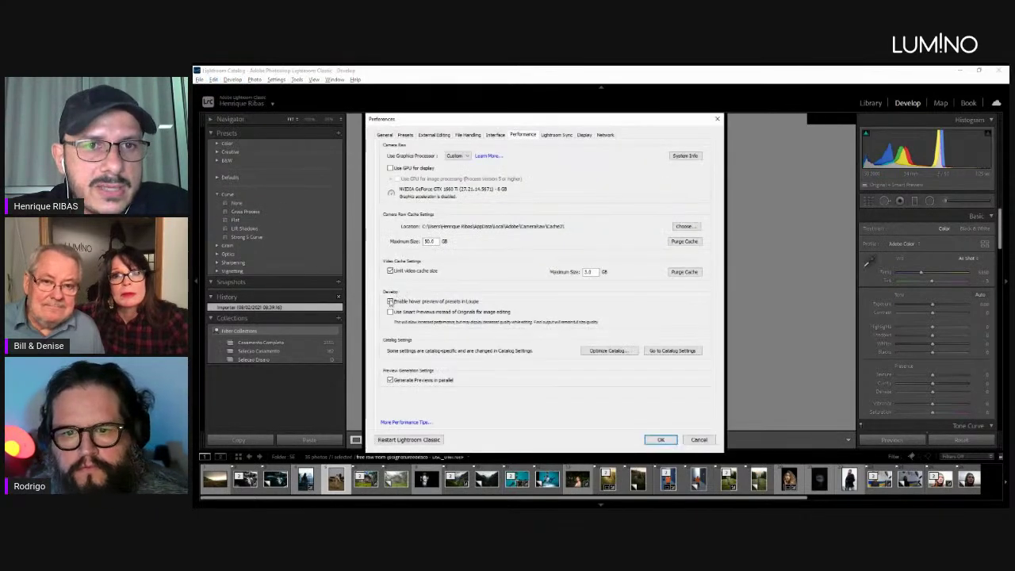
pyautogui.click(661, 439)
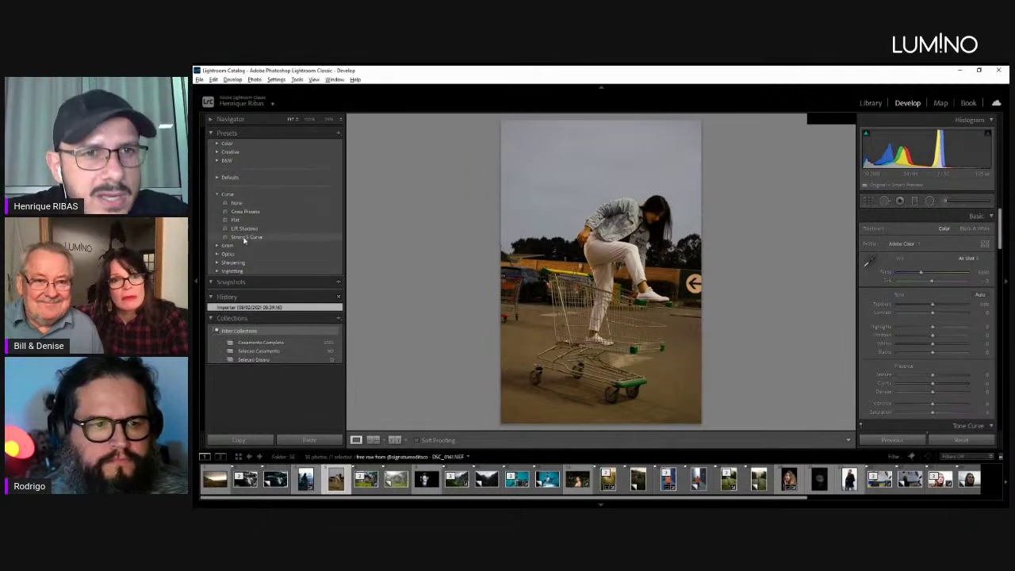
# Try the Cross Process curve preset on the shopping-cart photo, undo it, and briefly expand the Navigator to check its preset preview.
pyautogui.click(245, 212)
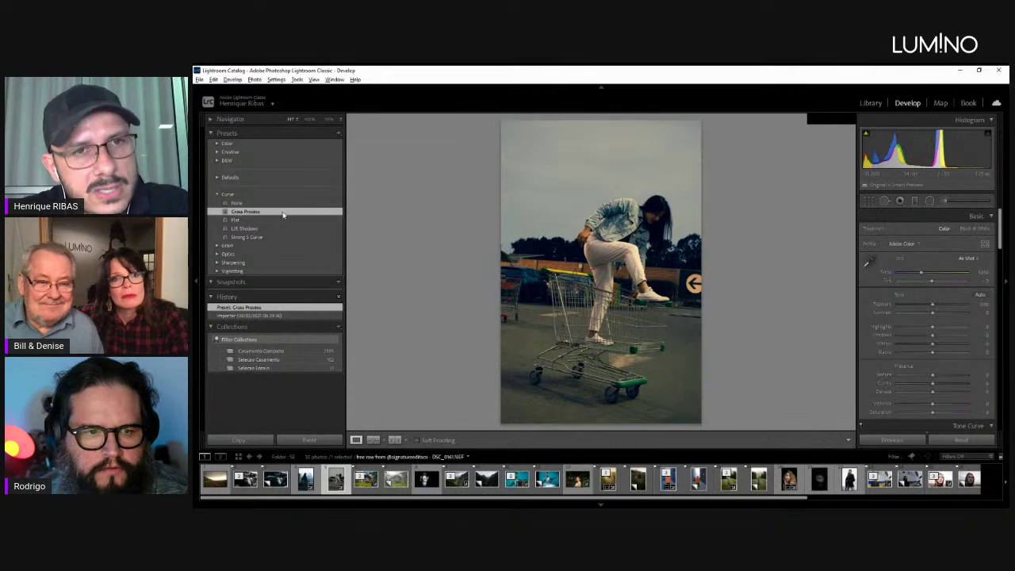
pyautogui.hotkey('ctrl', 'z')
pyautogui.click(211, 121)
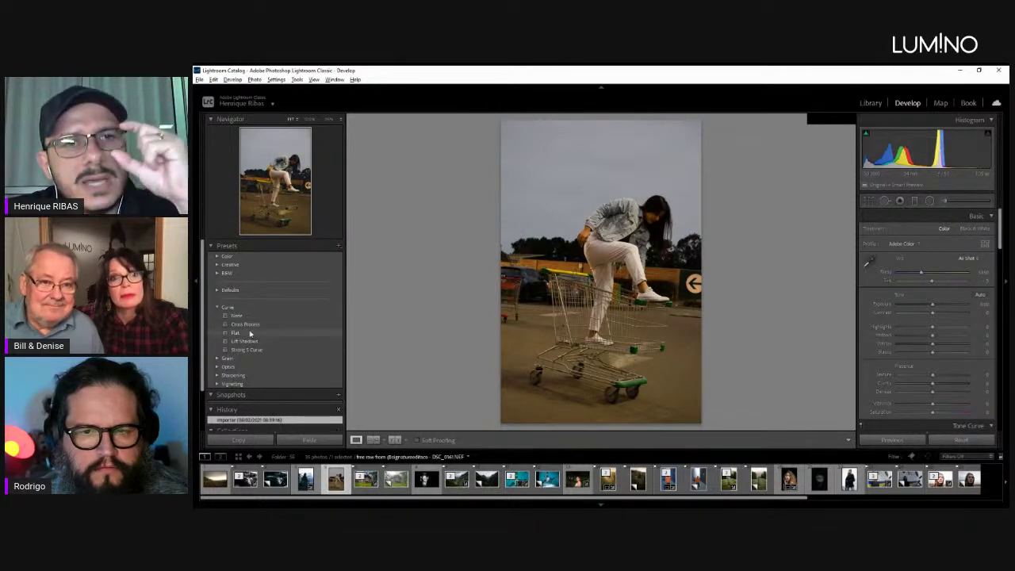
pyautogui.click(230, 119)
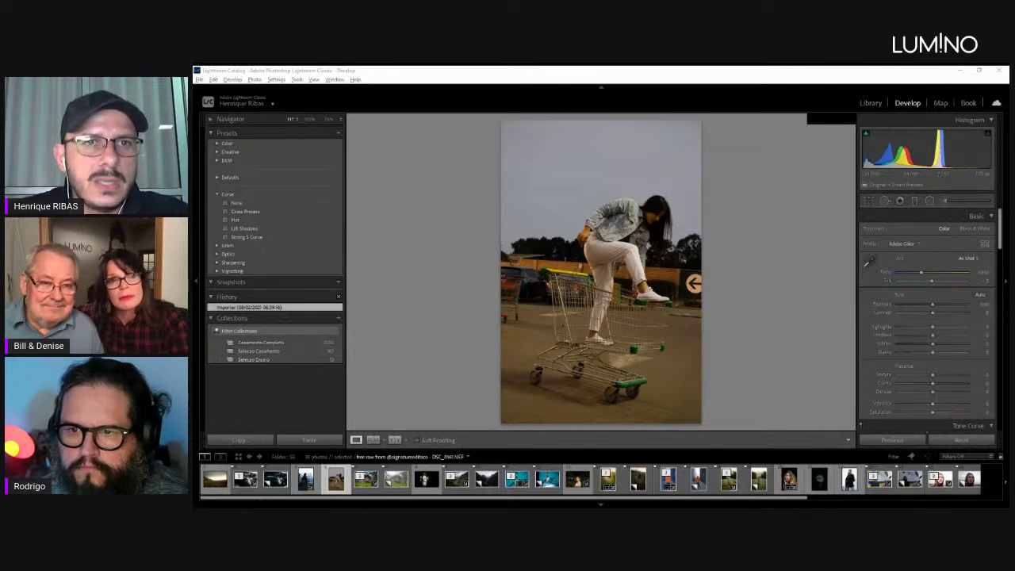
# Enable using Smart Previews instead of originals for image editing, keep preset hover preview off, and apply the preferences.
pyautogui.click(213, 80)
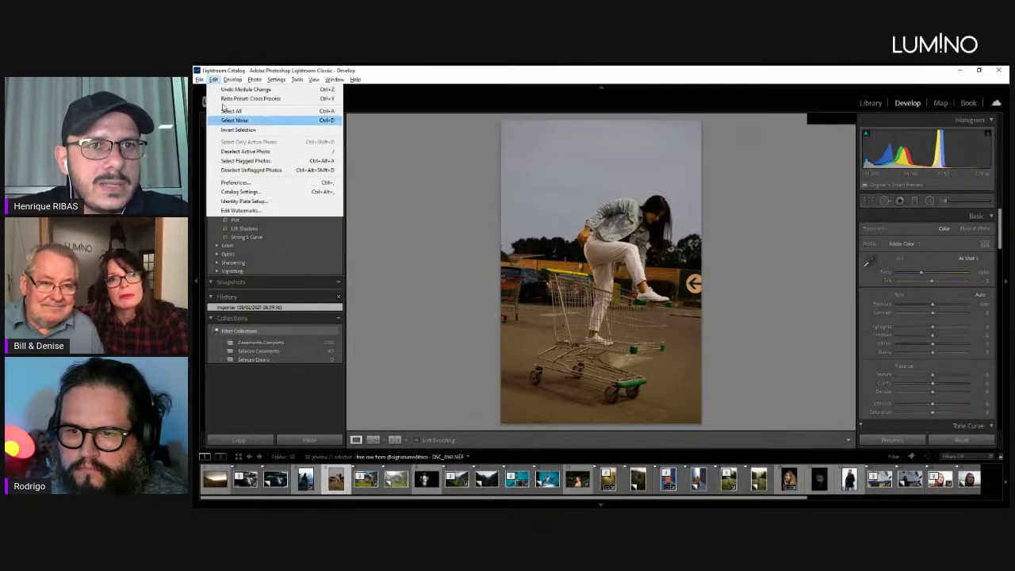
pyautogui.click(254, 183)
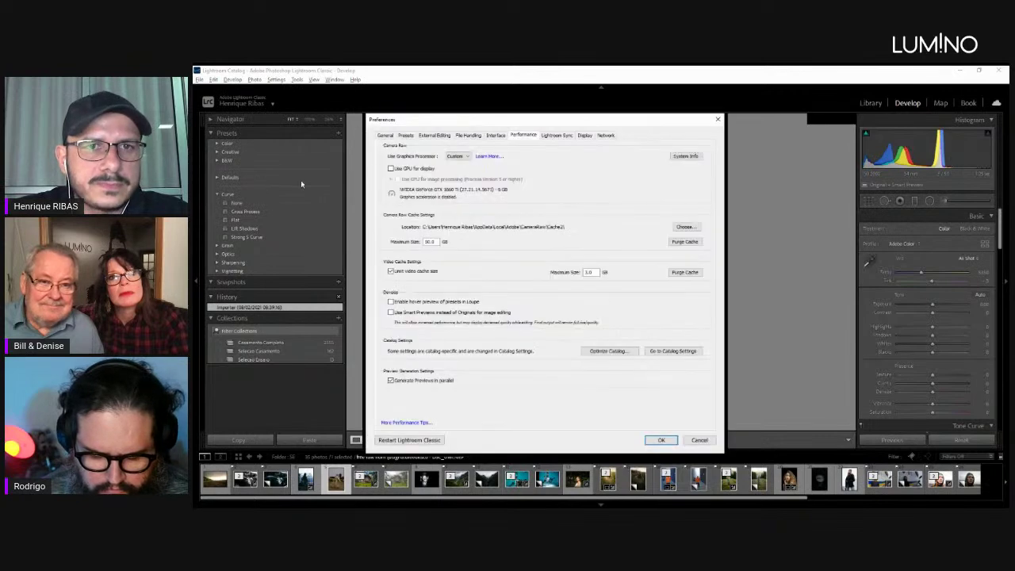
pyautogui.click(391, 302)
pyautogui.click(392, 302)
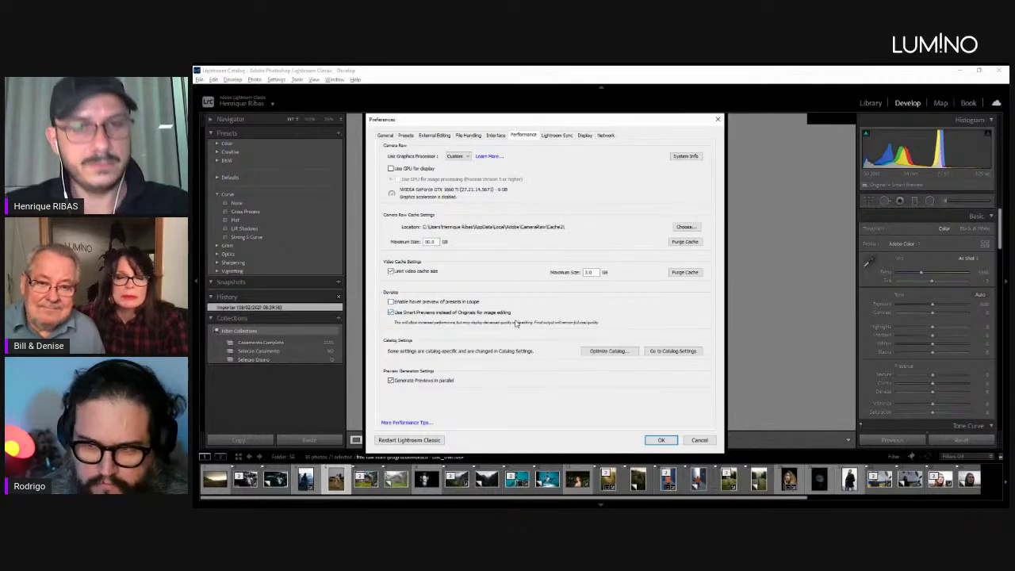
pyautogui.click(661, 440)
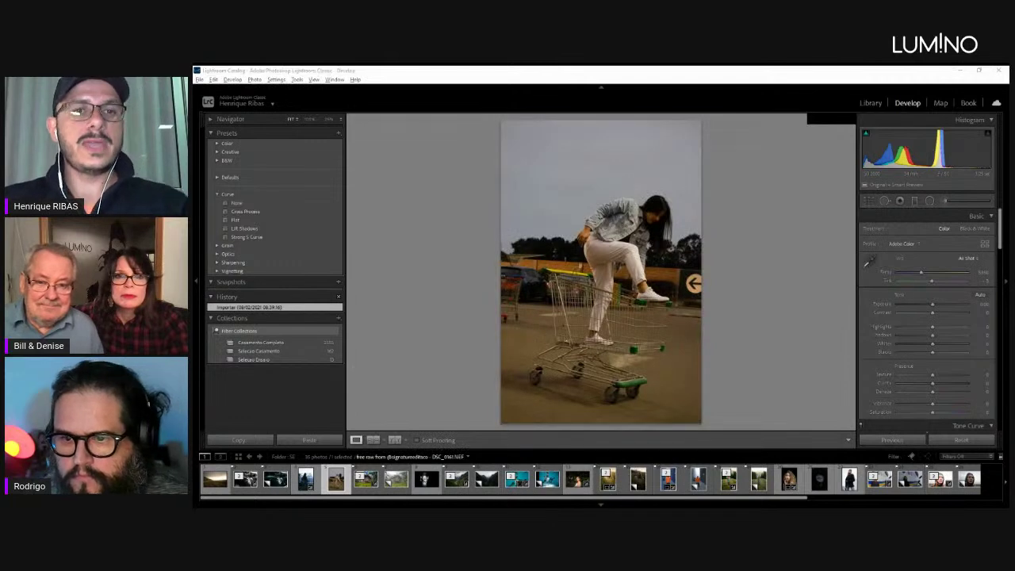